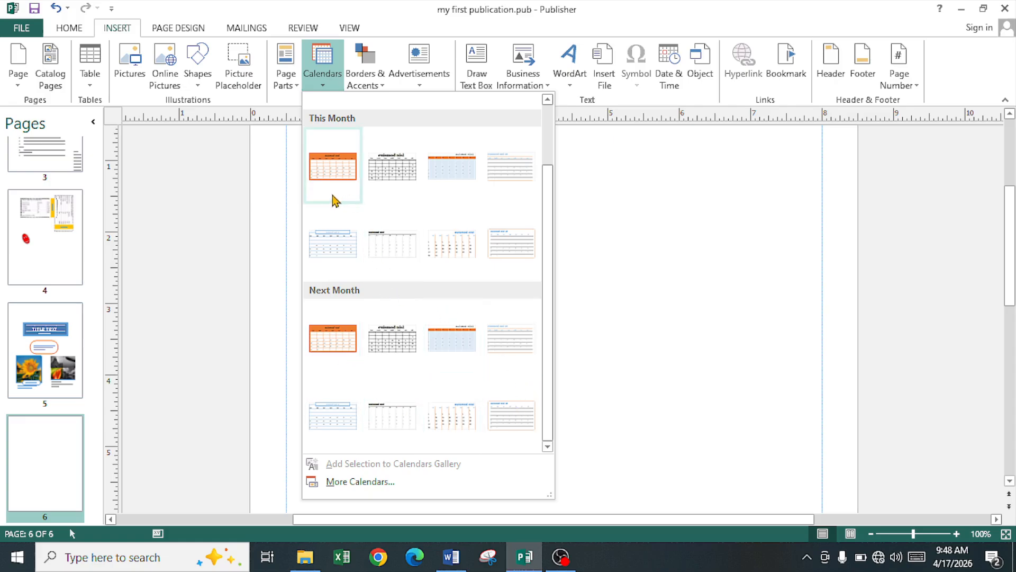
# Step: Insert the orange April 2026 calendar and move it up toward the top of page 6
pyautogui.click(329, 170)
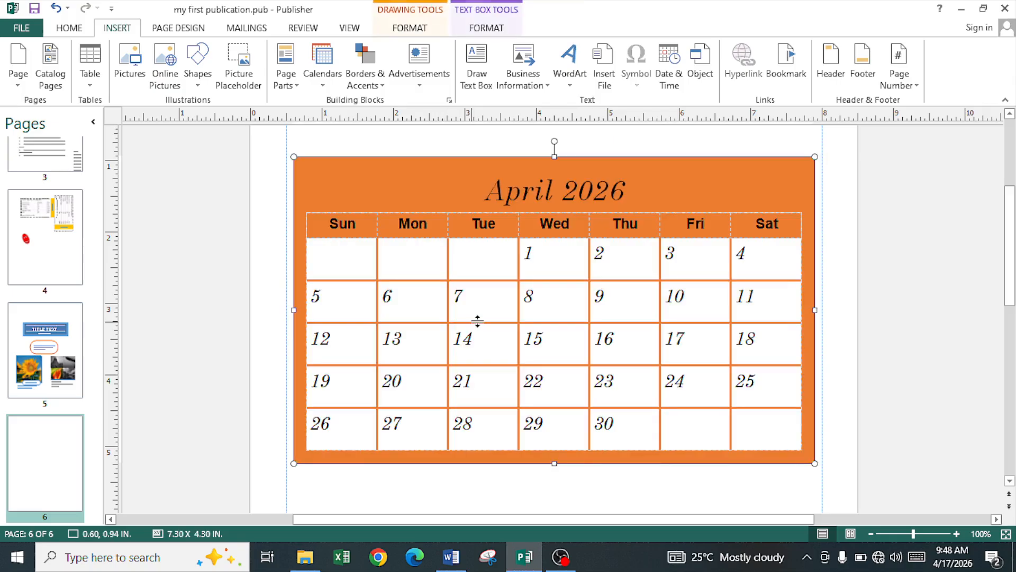
pyautogui.scroll(3, 479, 312)
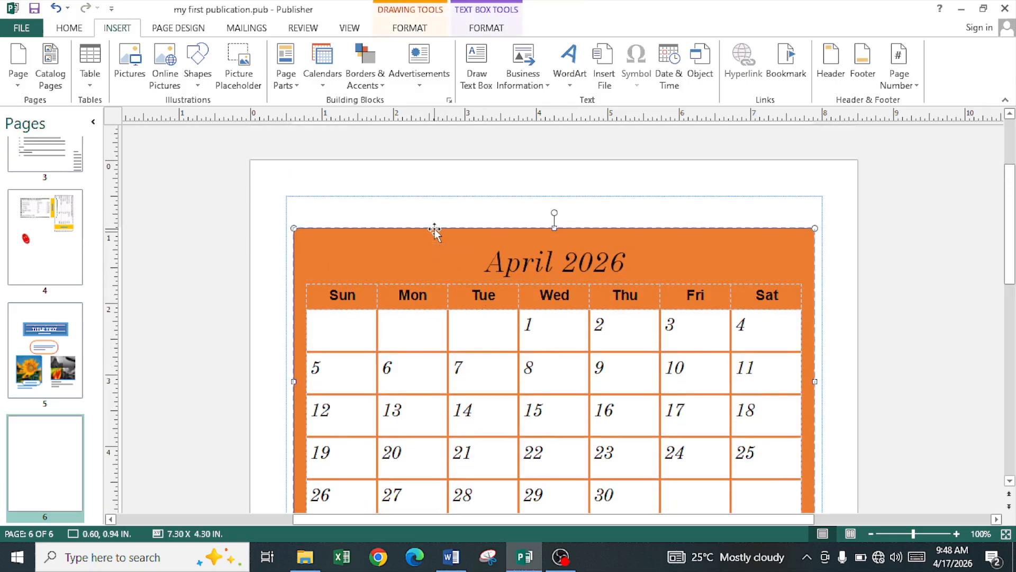
pyautogui.moveTo(434, 229); pyautogui.dragTo(432, 192)
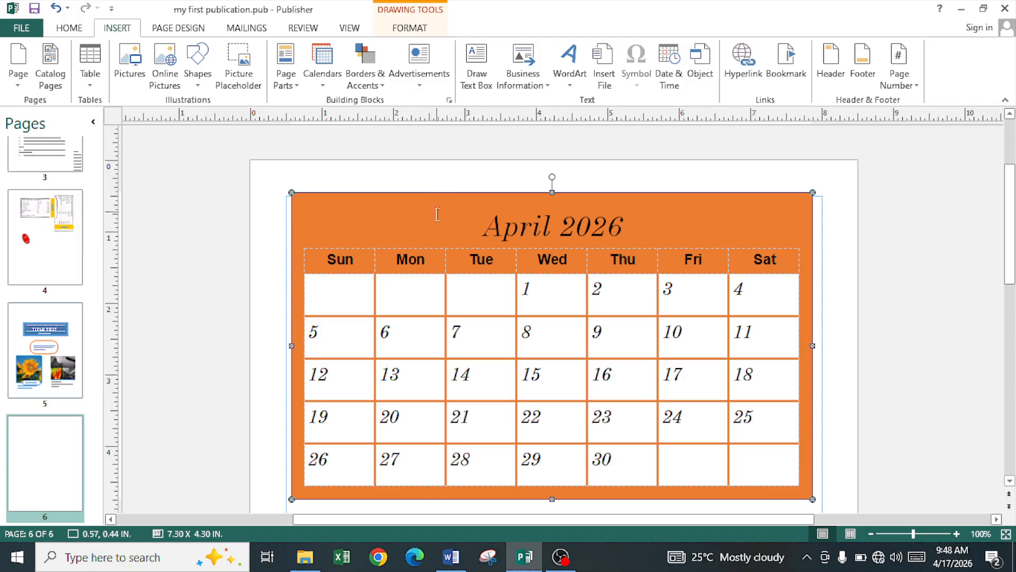
pyautogui.scroll(-5, 462, 379)
pyautogui.scroll(-2, 444, 446)
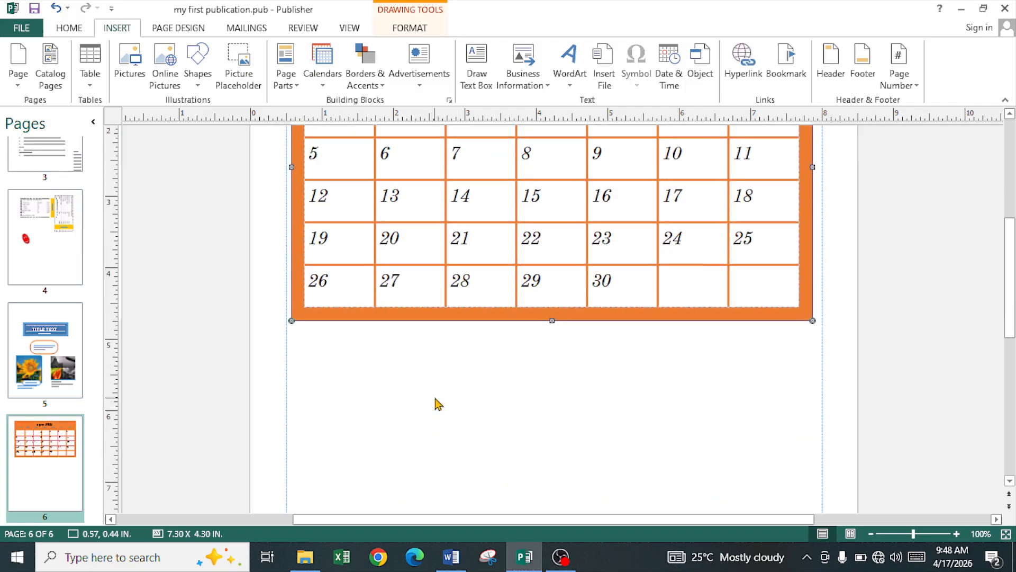
pyautogui.click(429, 387)
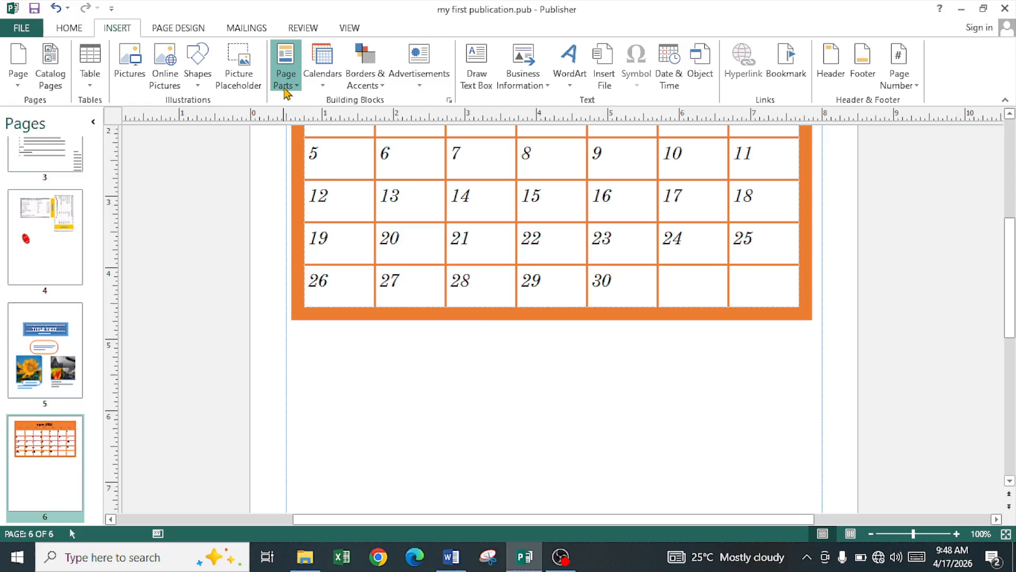
# Step: Add a second This Month calendar lower on the page and shrink it to 6.54 x 3.34 in
pyautogui.click(286, 80)
pyautogui.click(332, 91)
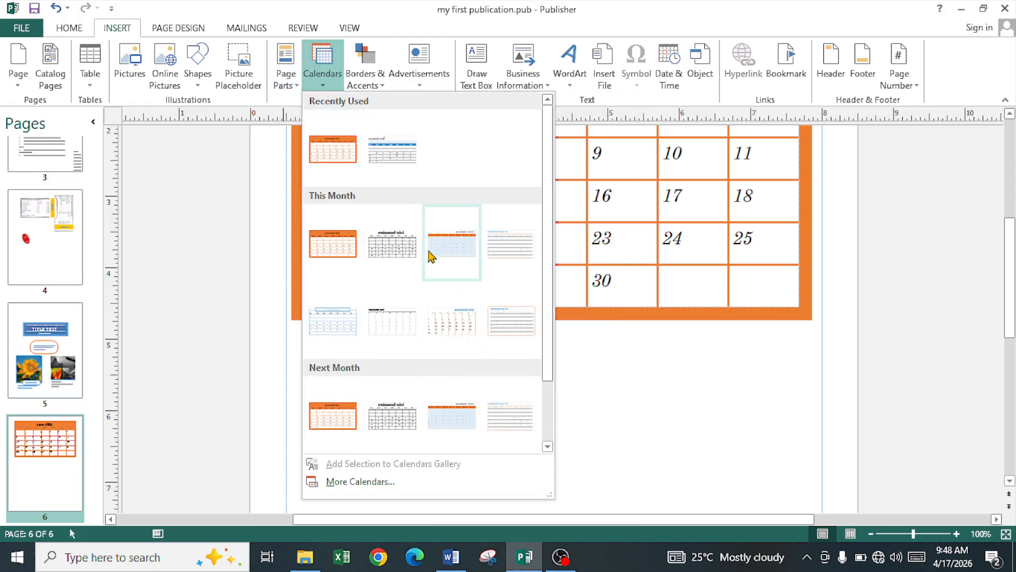
pyautogui.click(443, 252)
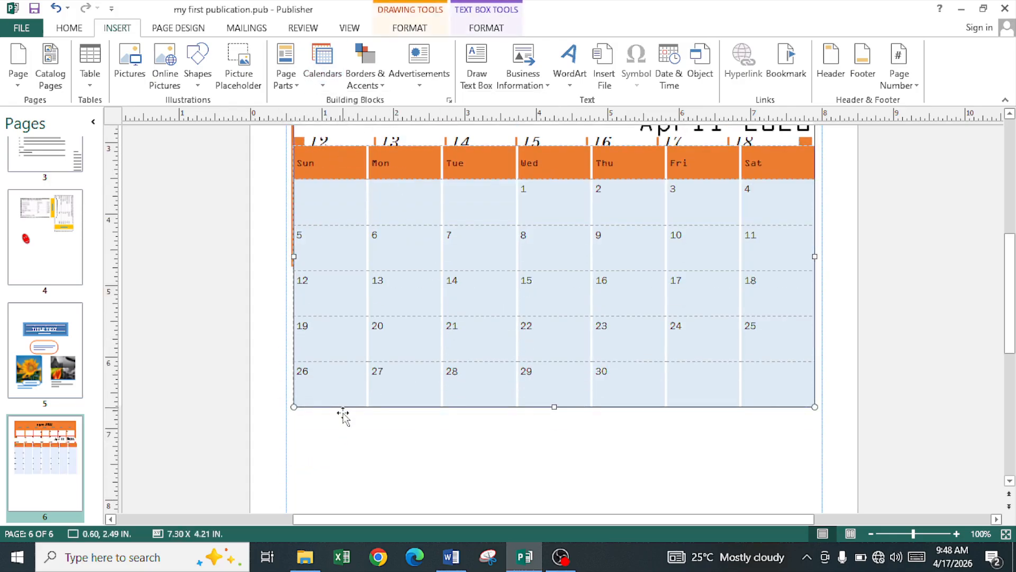
pyautogui.moveTo(343, 437); pyautogui.dragTo(344, 559)
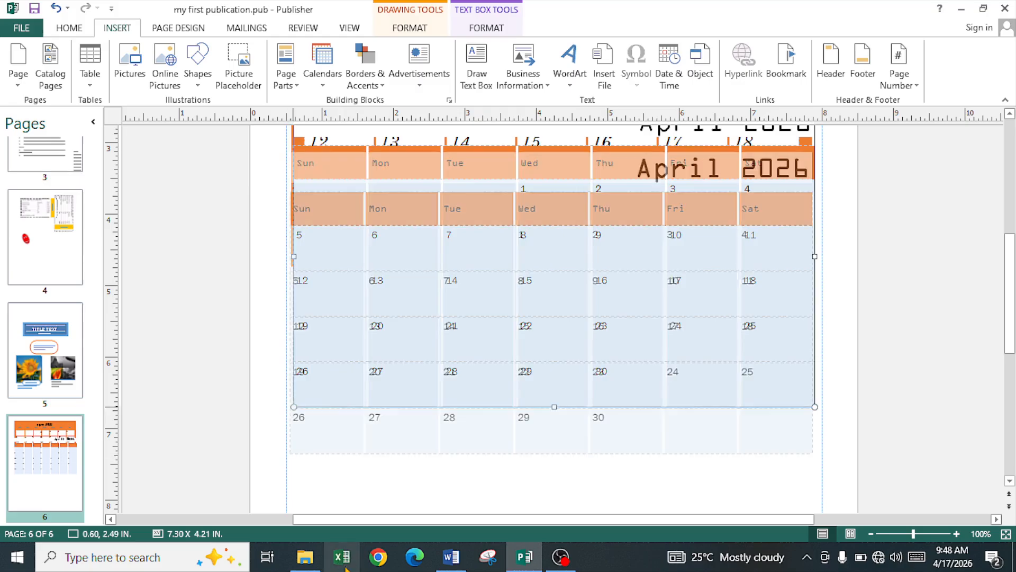
pyautogui.scroll(-5, 568, 473)
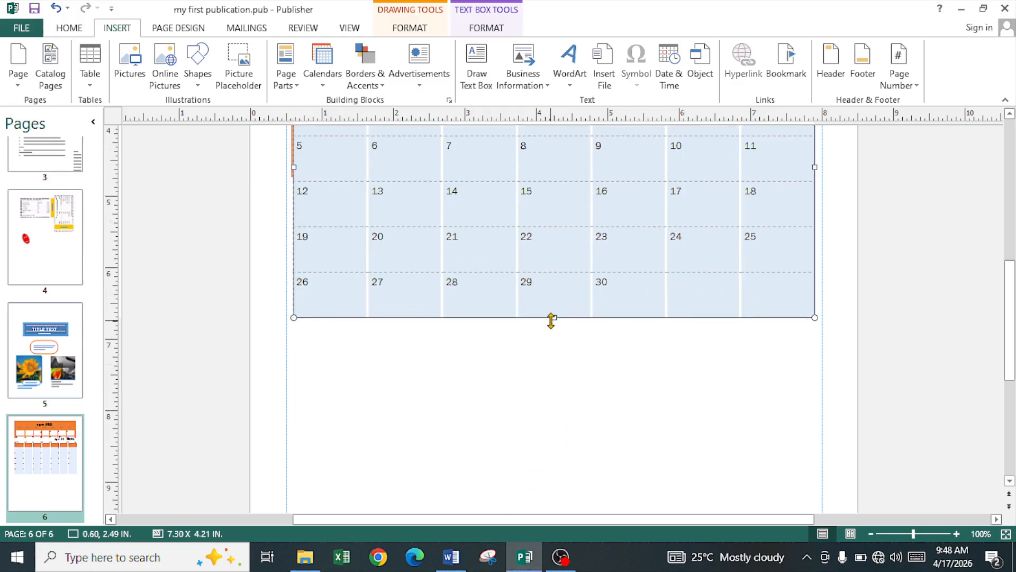
pyautogui.moveTo(540, 341); pyautogui.dragTo(540, 455)
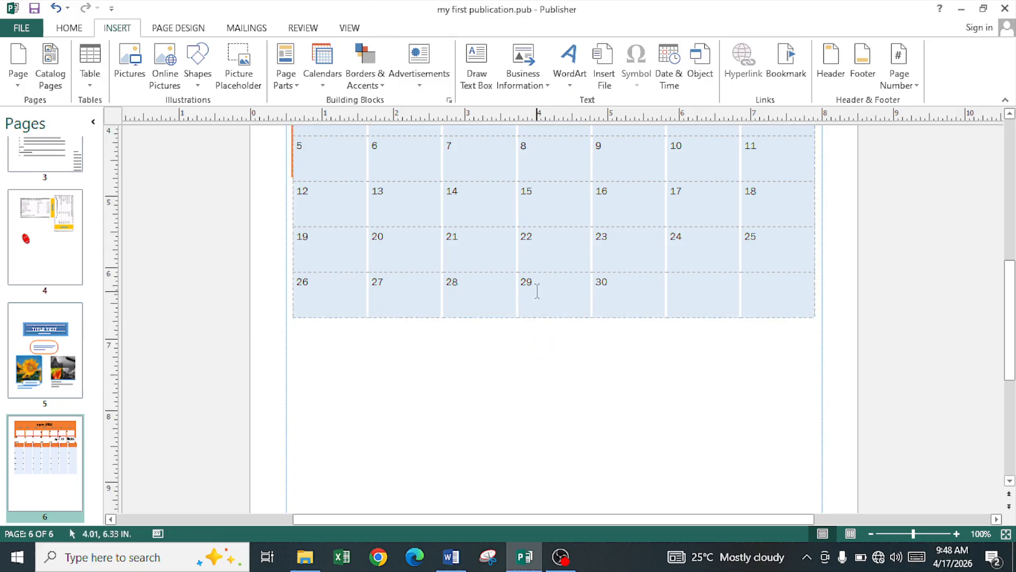
pyautogui.click(537, 290)
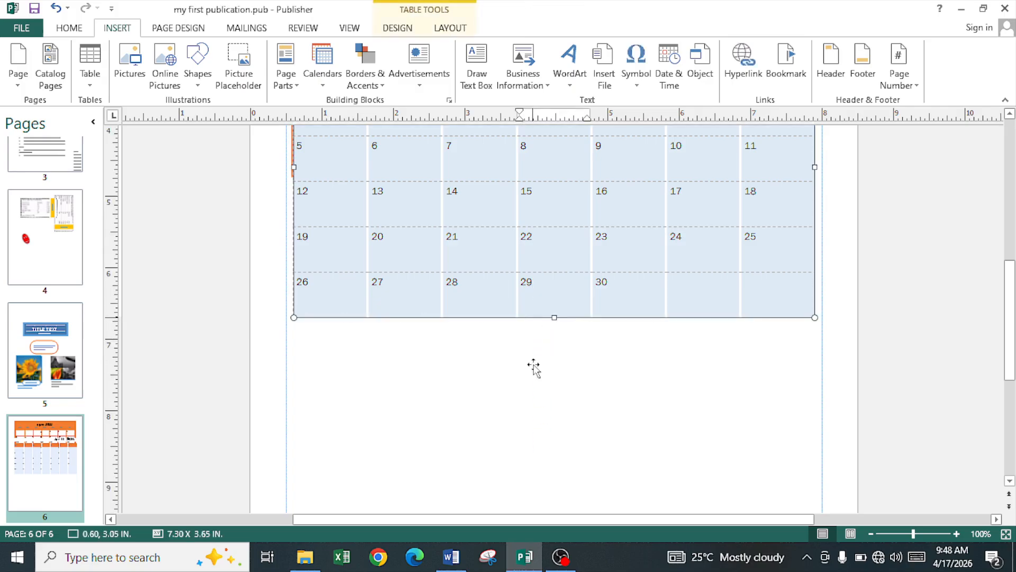
pyautogui.moveTo(534, 365); pyautogui.dragTo(528, 456)
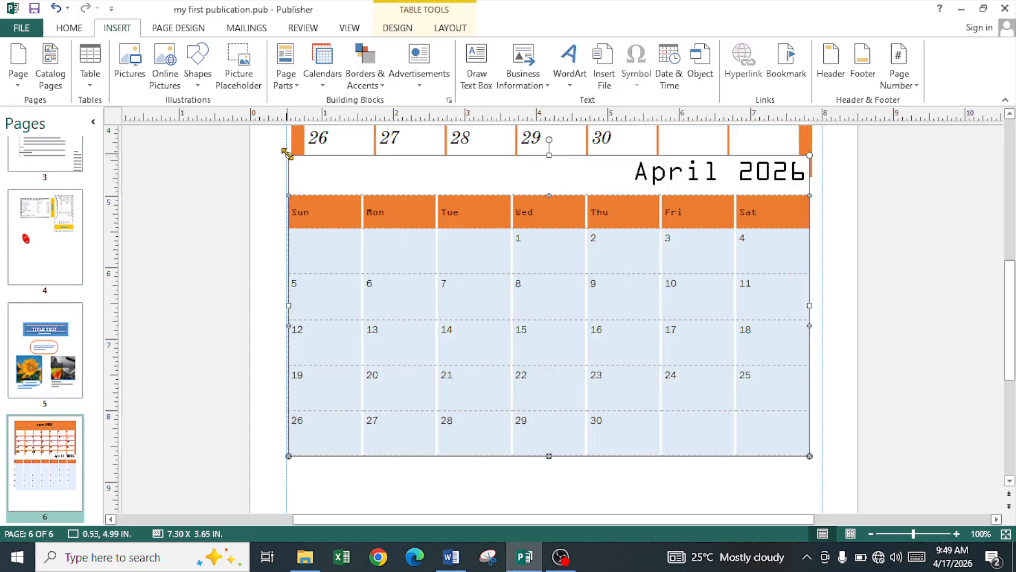
pyautogui.moveTo(288, 154); pyautogui.dragTo(344, 217)
# Step: Shrink the orange calendar to 6.50 x 2.89 in
pyautogui.scroll(5, 510, 288)
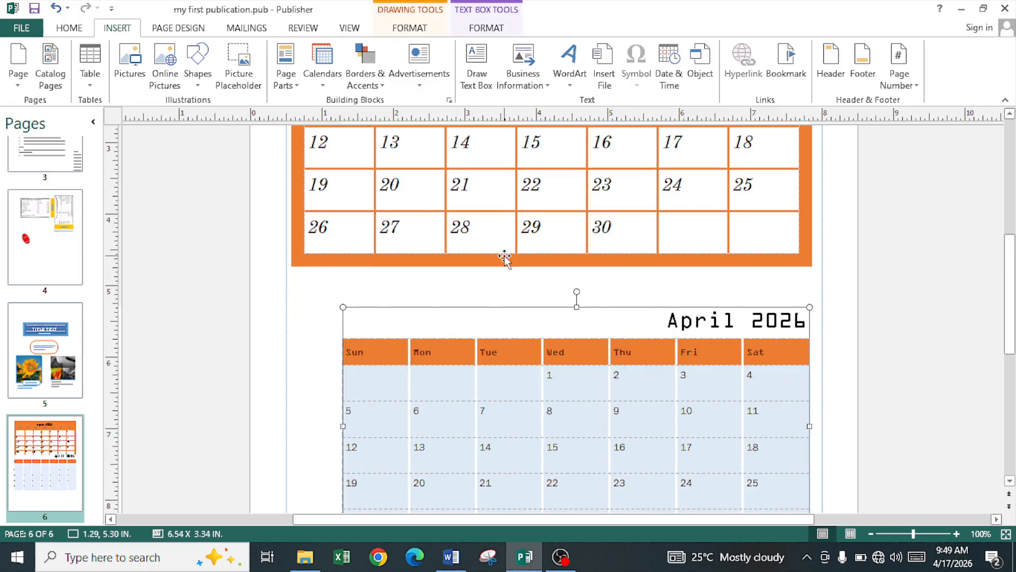
pyautogui.scroll(5, 508, 255)
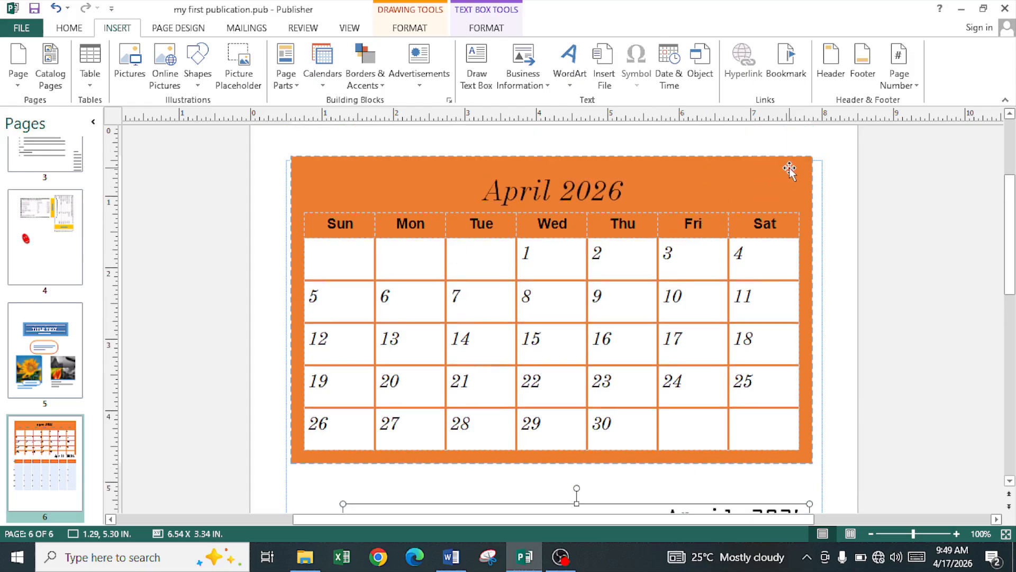
pyautogui.click(792, 166)
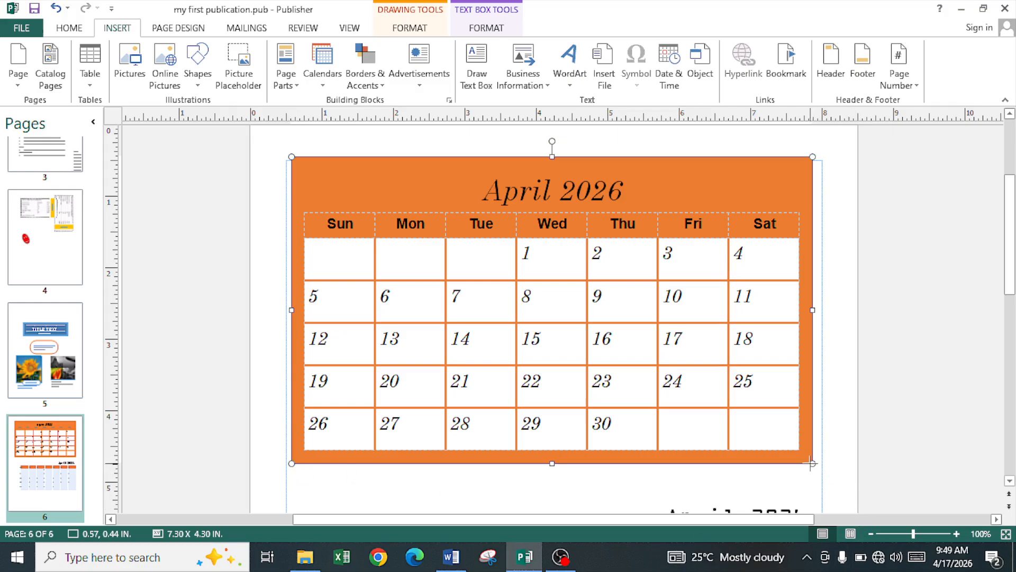
pyautogui.moveTo(812, 463); pyautogui.dragTo(756, 363)
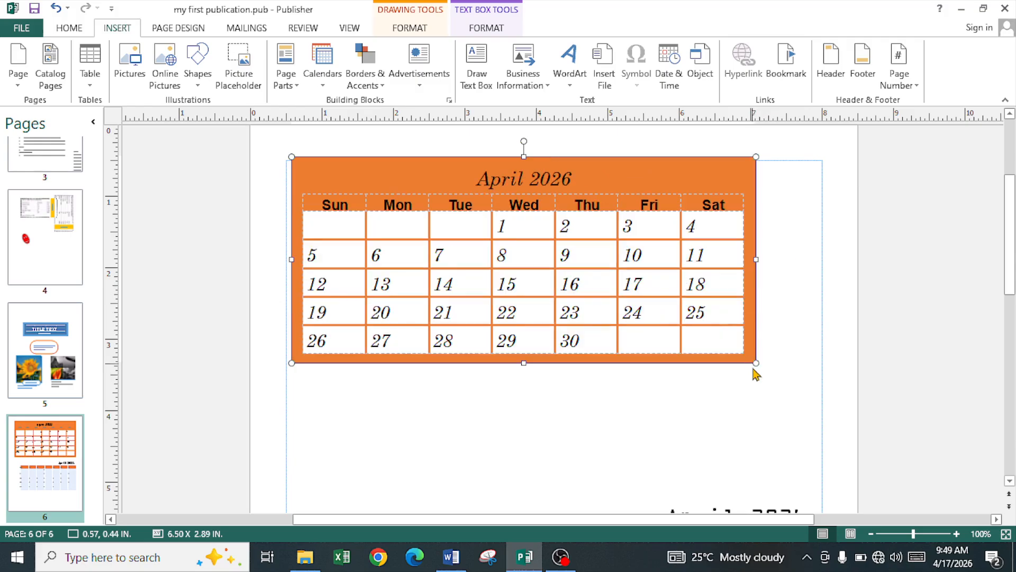
pyautogui.scroll(-2, 683, 416)
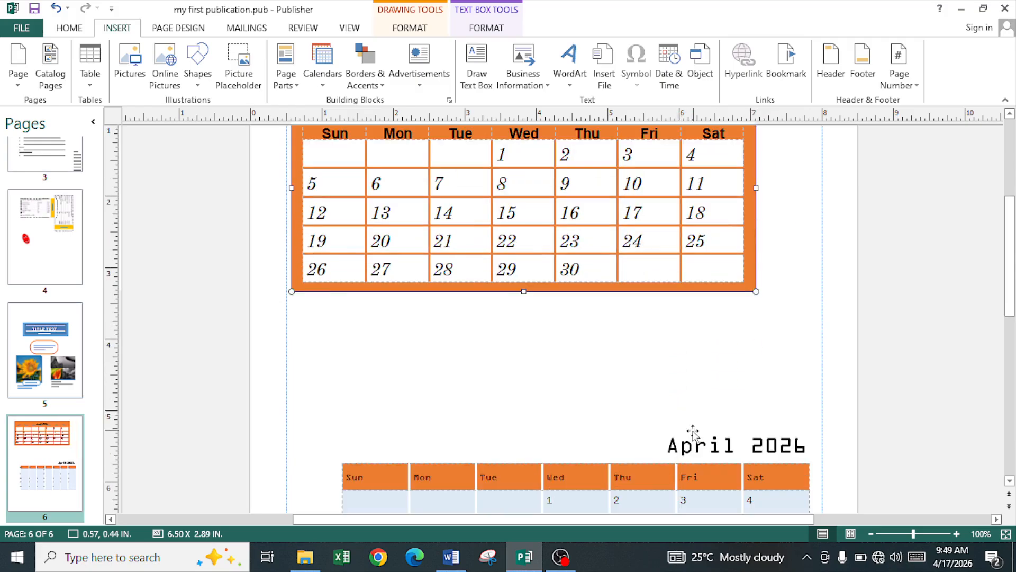
pyautogui.click(644, 340)
# Step: Insert an Arcs-design calendar for November 2027 from the full calendar library
pyautogui.click(327, 80)
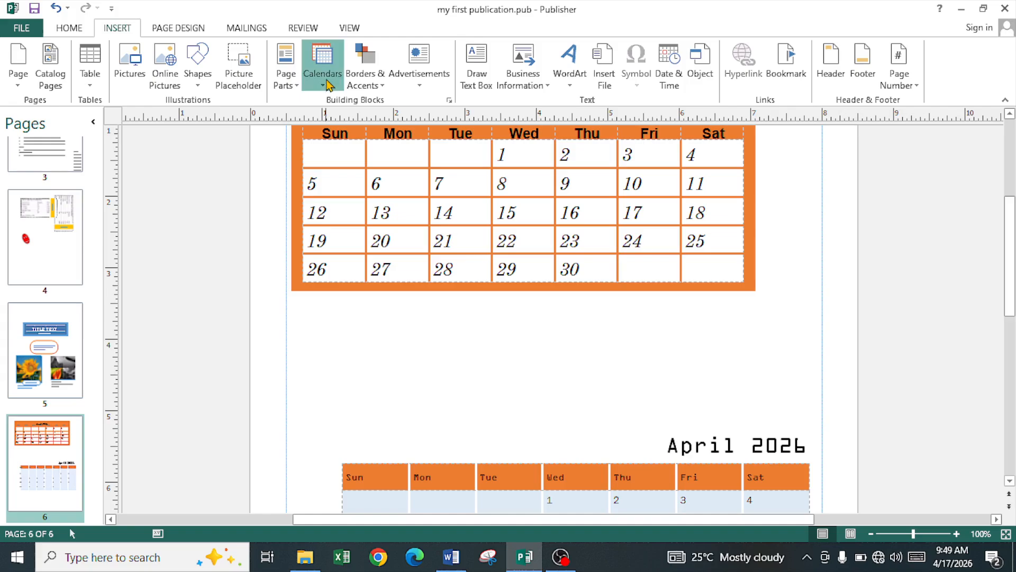
pyautogui.scroll(-1, 379, 413)
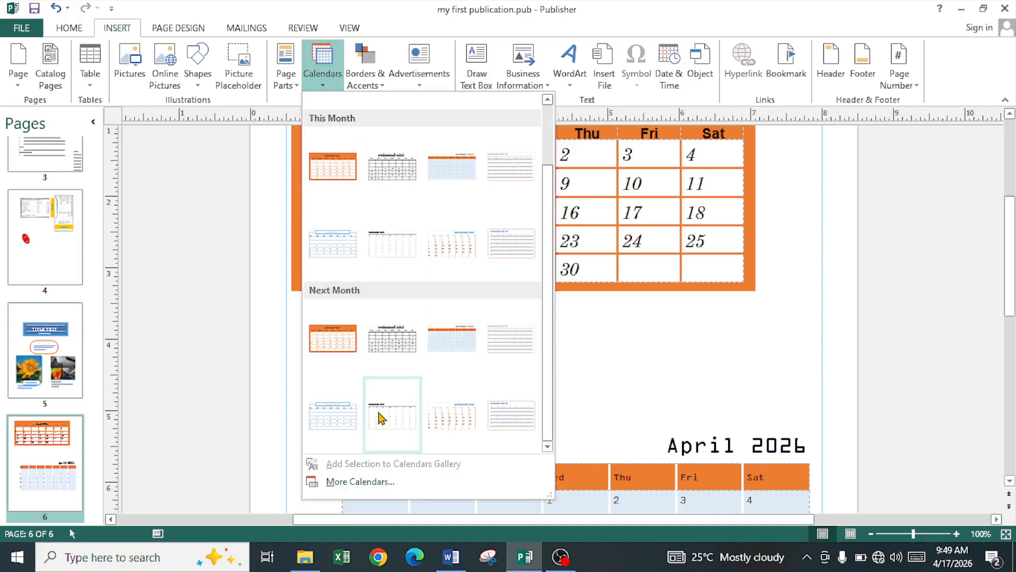
pyautogui.click(372, 484)
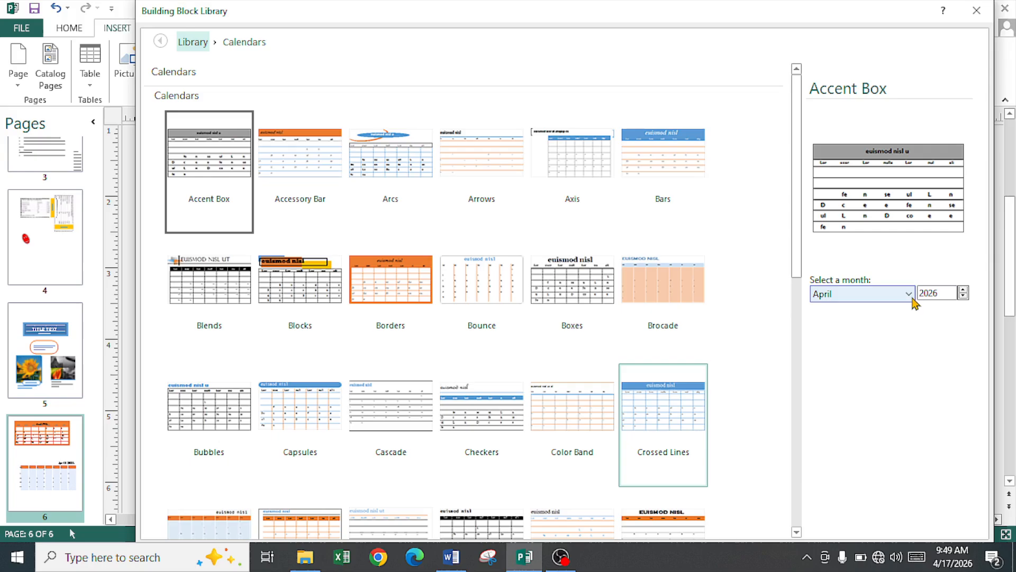
pyautogui.click(888, 302)
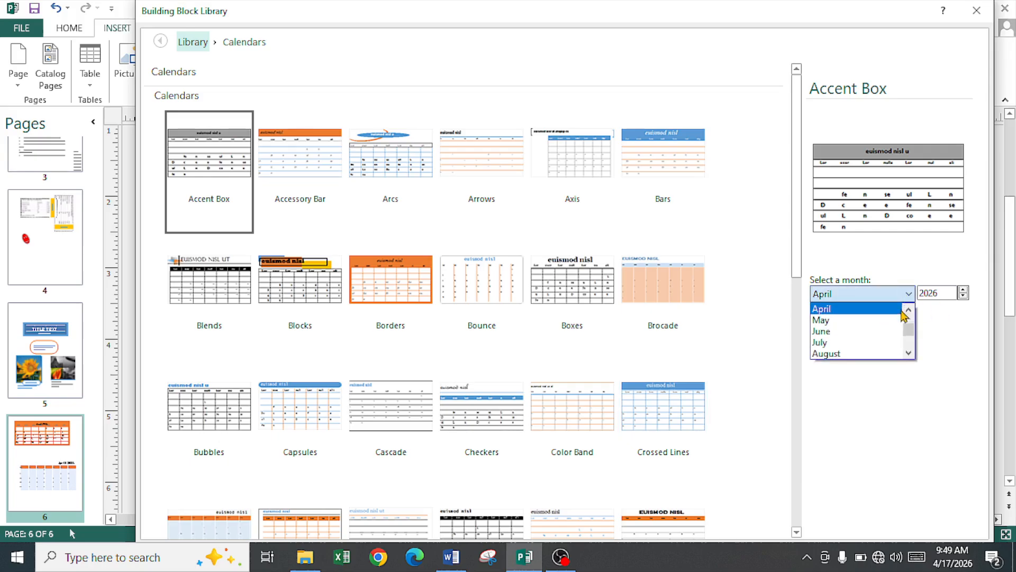
pyautogui.scroll(-1, 884, 355)
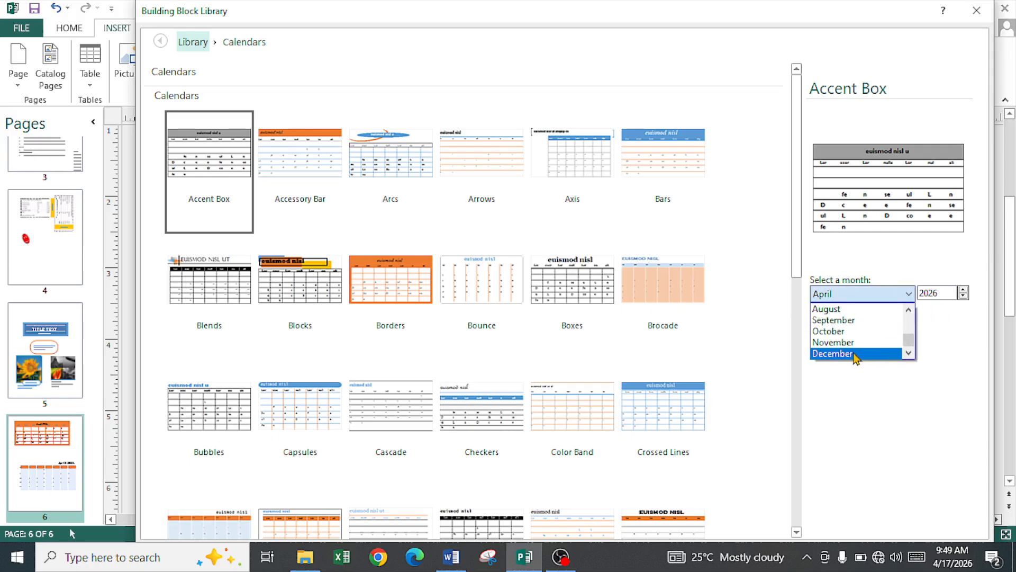
pyautogui.click(857, 346)
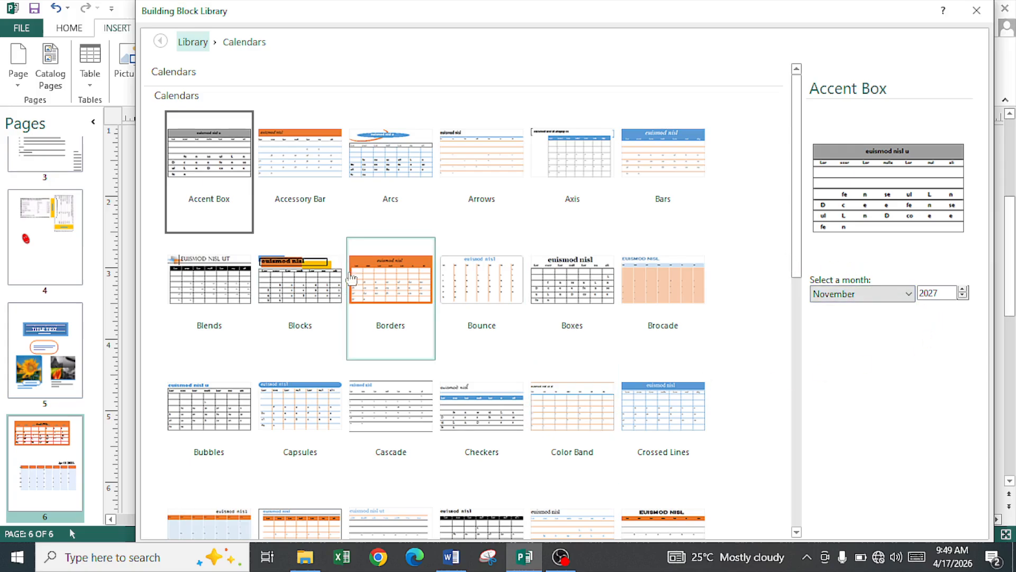
pyautogui.scroll(-10, 328, 272)
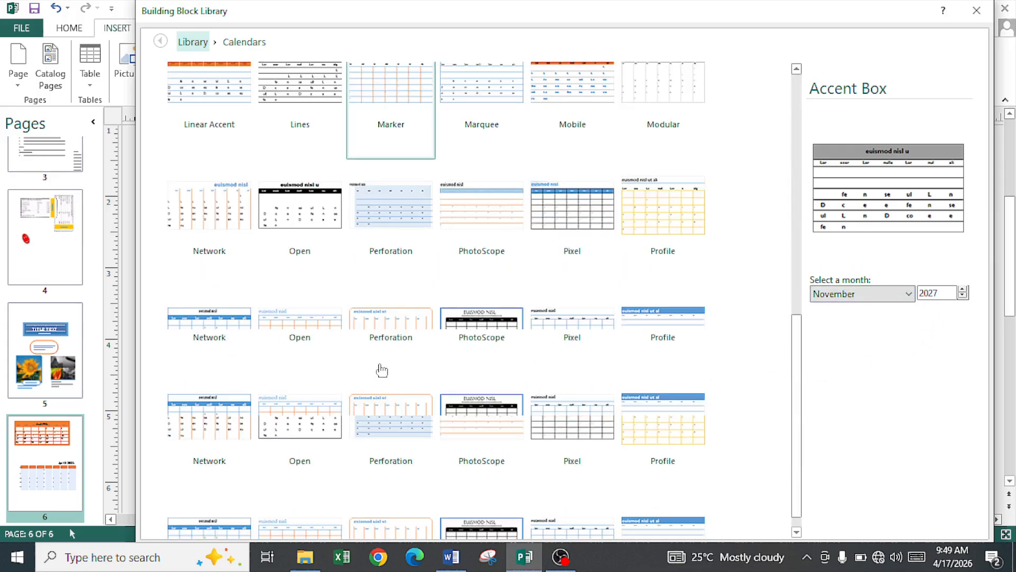
pyautogui.scroll(10, 390, 379)
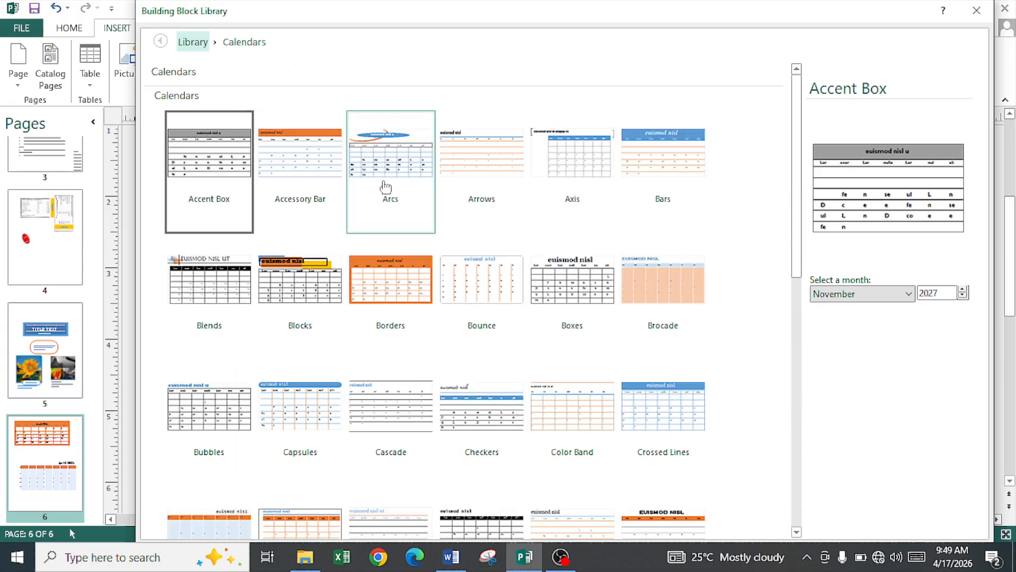
pyautogui.doubleClick(383, 185)
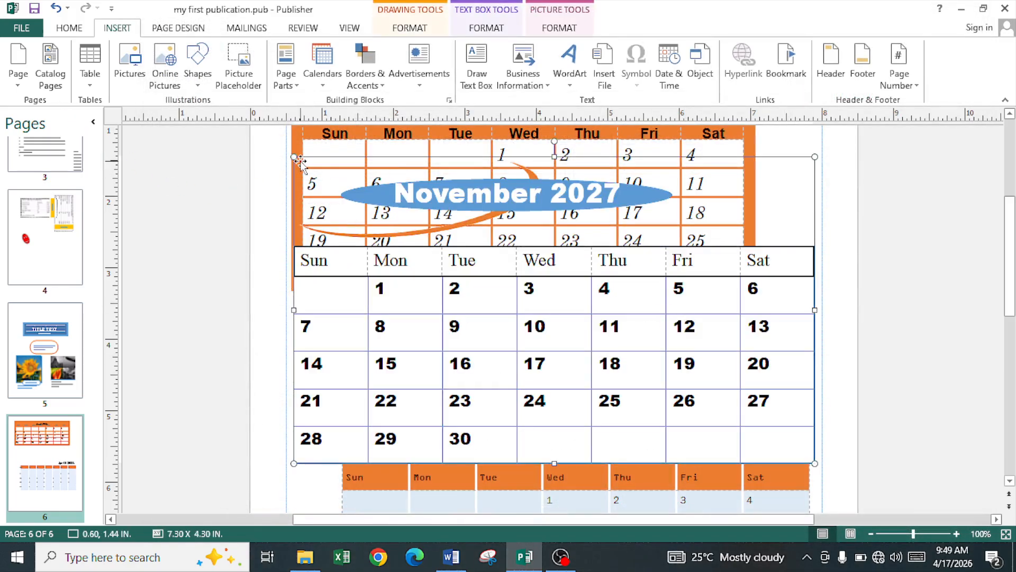
# Step: Move the November 2027 calendar up beneath the orange one and make it narrower
pyautogui.moveTo(294, 156); pyautogui.dragTo(488, 325)
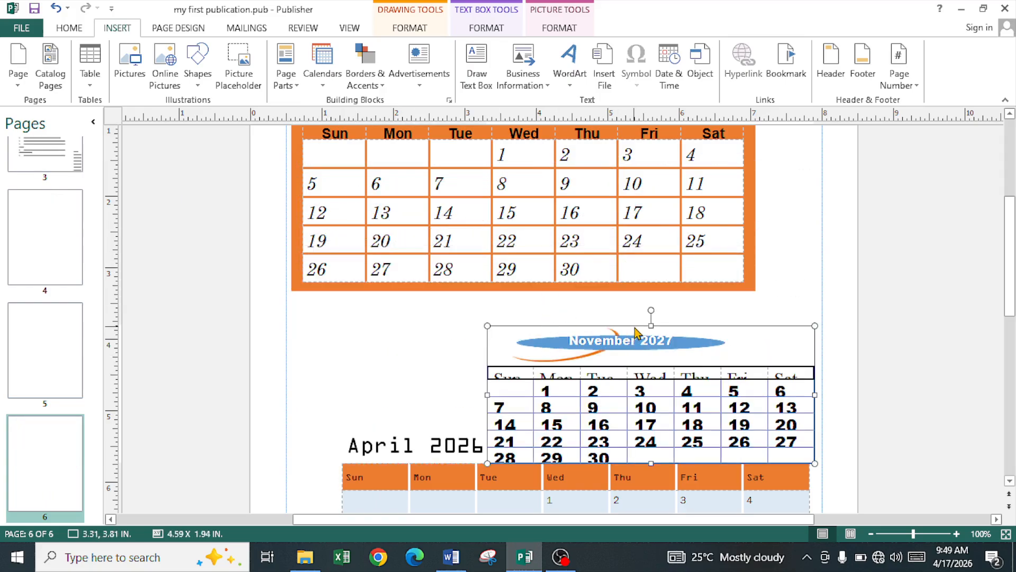
pyautogui.moveTo(637, 328); pyautogui.dragTo(472, 294)
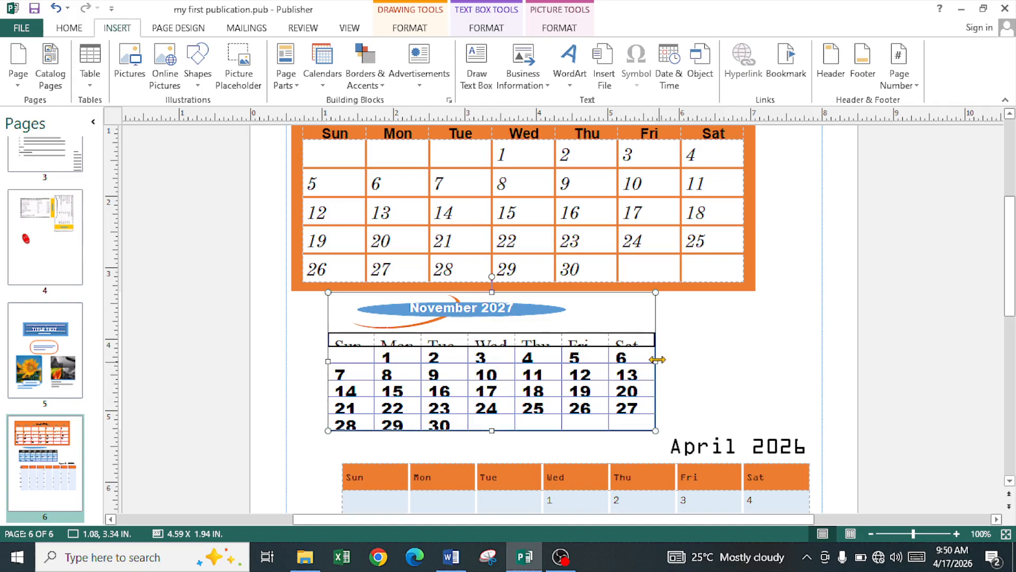
pyautogui.moveTo(657, 360); pyautogui.dragTo(628, 360)
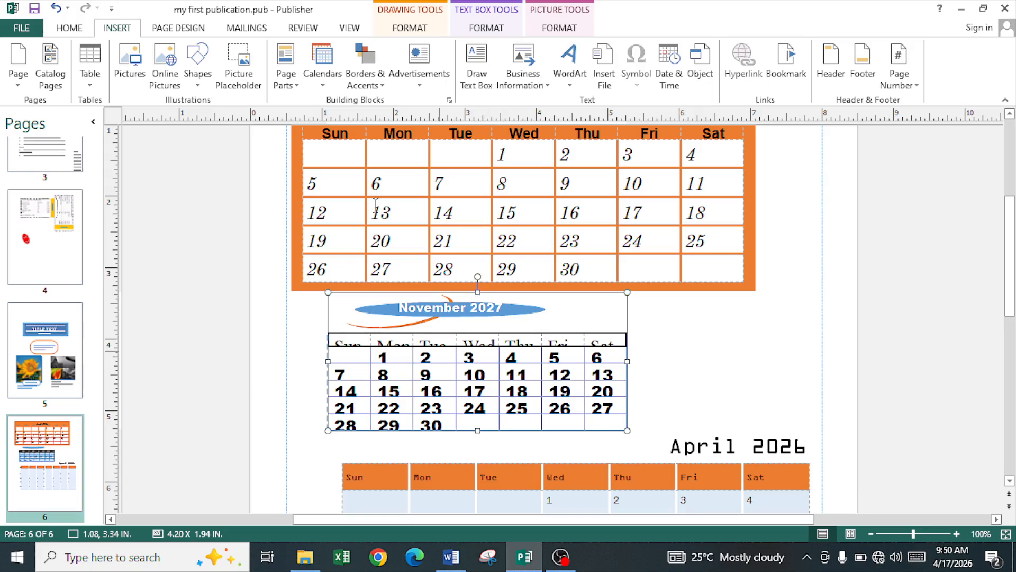
# Step: Reduce the November calendar table's text to 10 pt so the dates fit
pyautogui.click(69, 33)
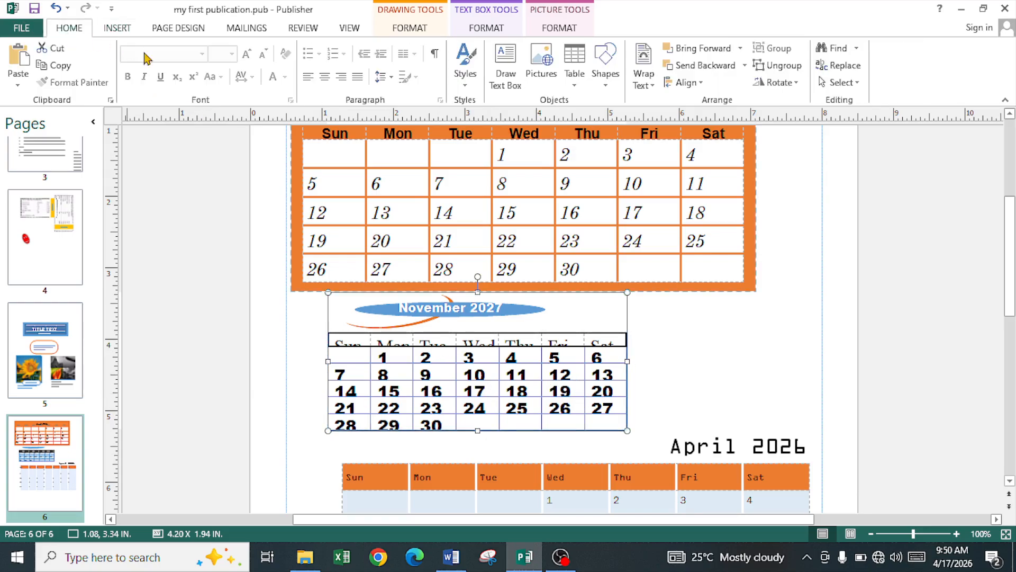
pyautogui.click(440, 342)
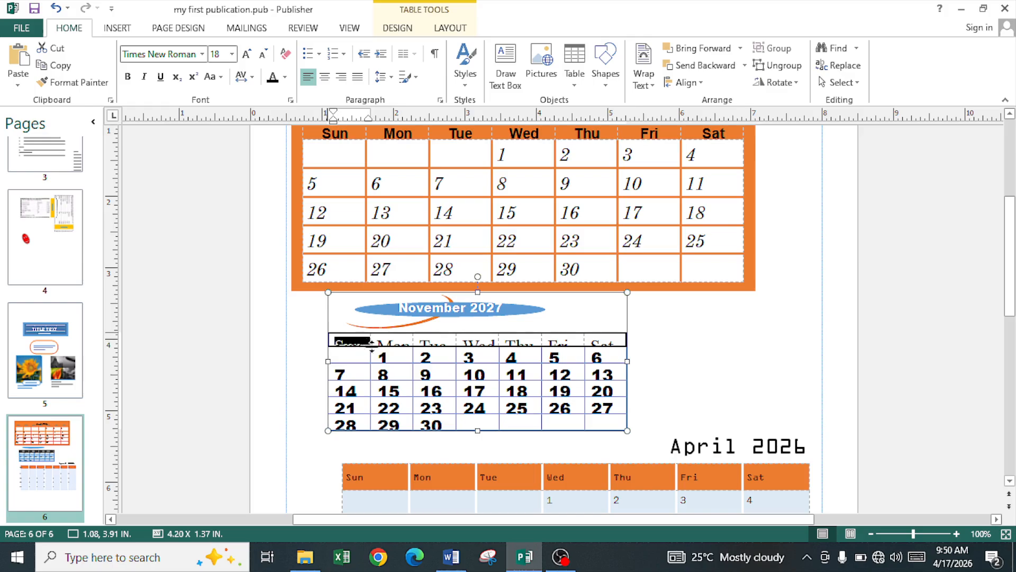
pyautogui.moveTo(372, 344); pyautogui.dragTo(609, 423)
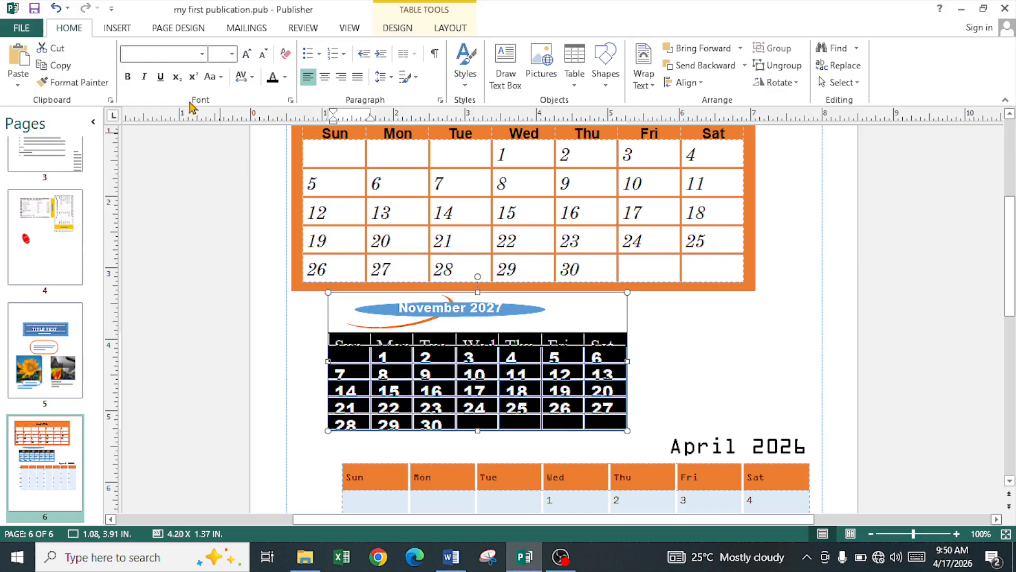
pyautogui.click(263, 55)
pyautogui.click(263, 55)
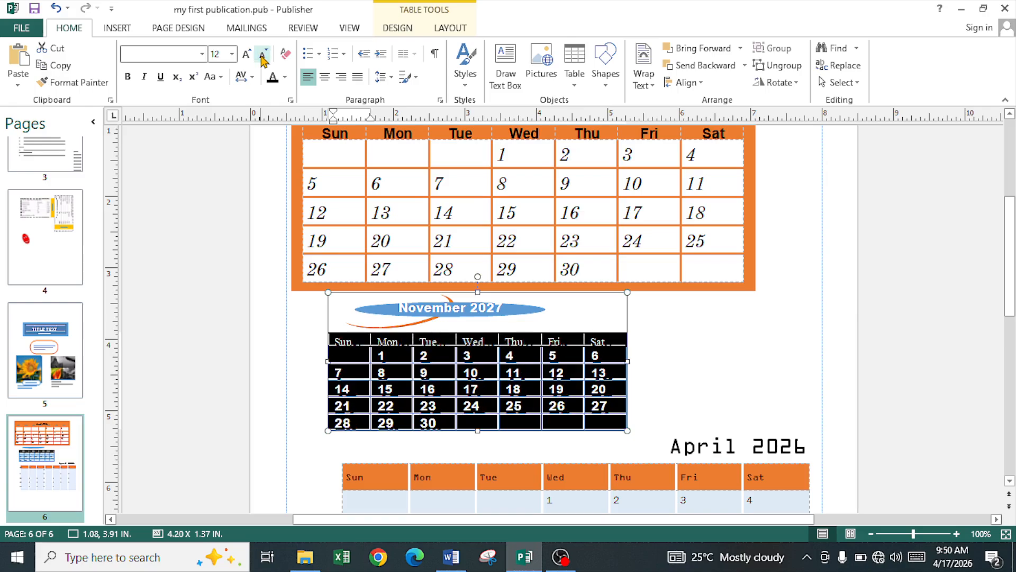
pyautogui.click(263, 55)
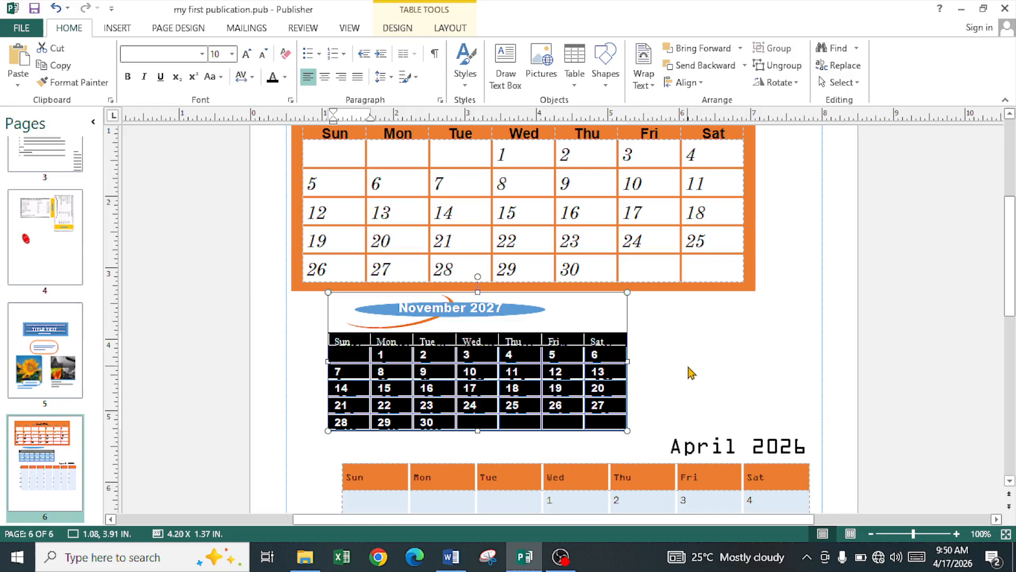
pyautogui.click(672, 359)
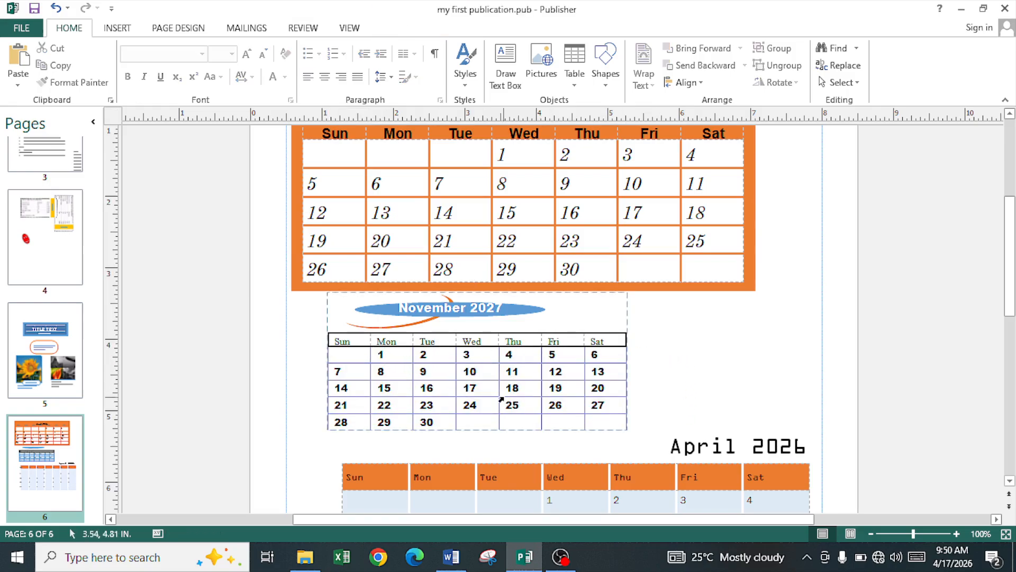
pyautogui.click(494, 424)
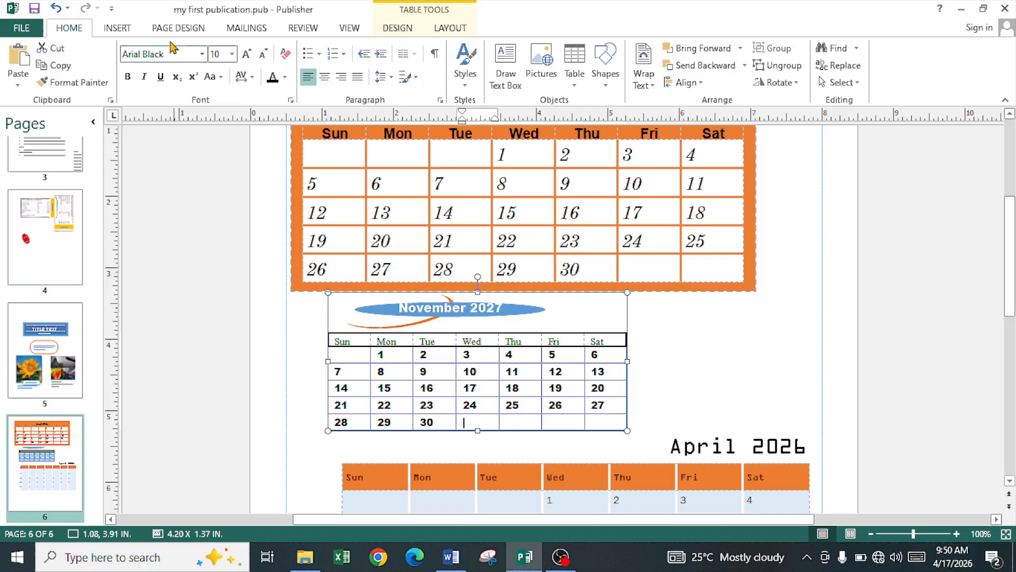
pyautogui.click(178, 28)
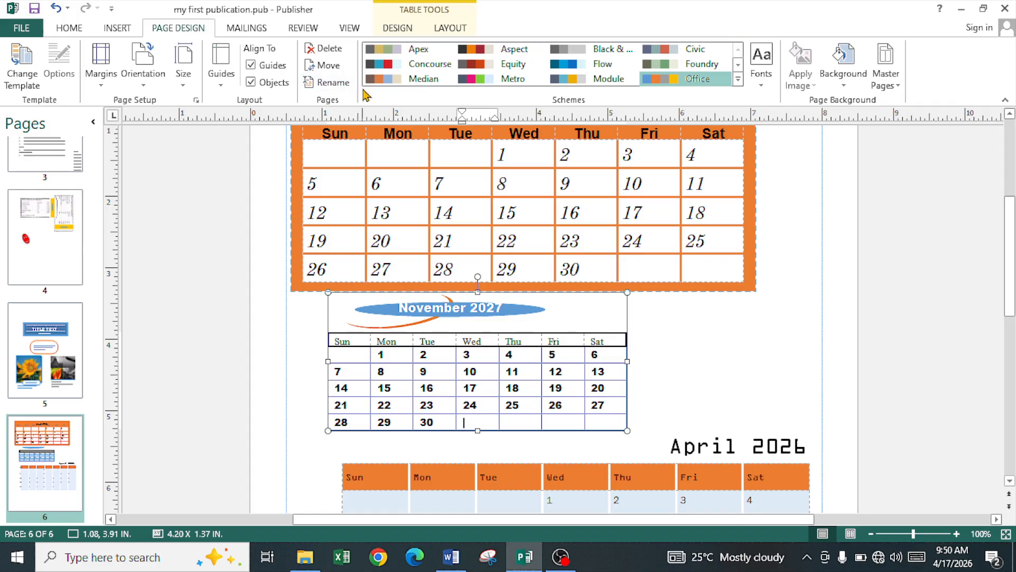
pyautogui.click(127, 30)
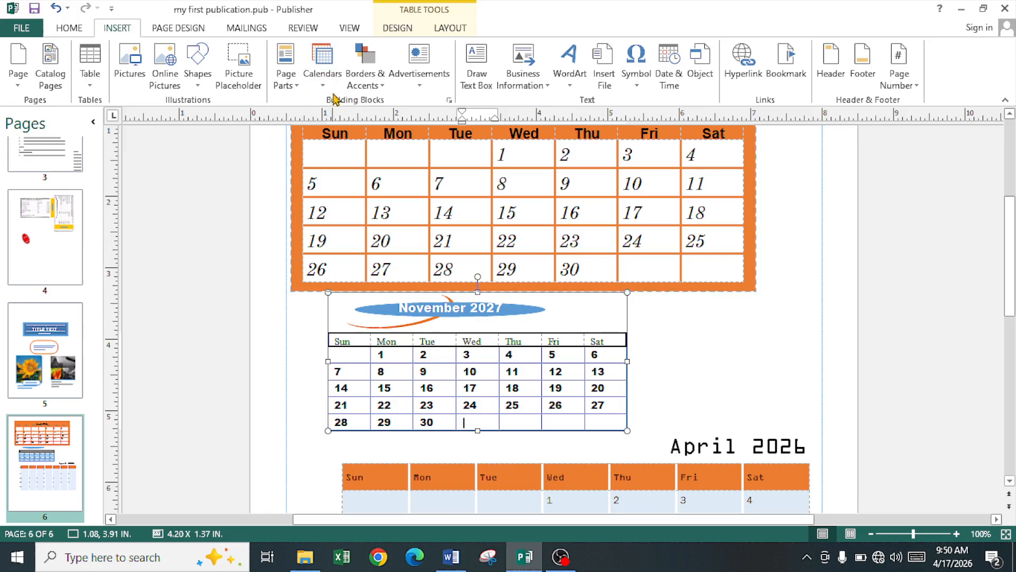
pyautogui.click(324, 85)
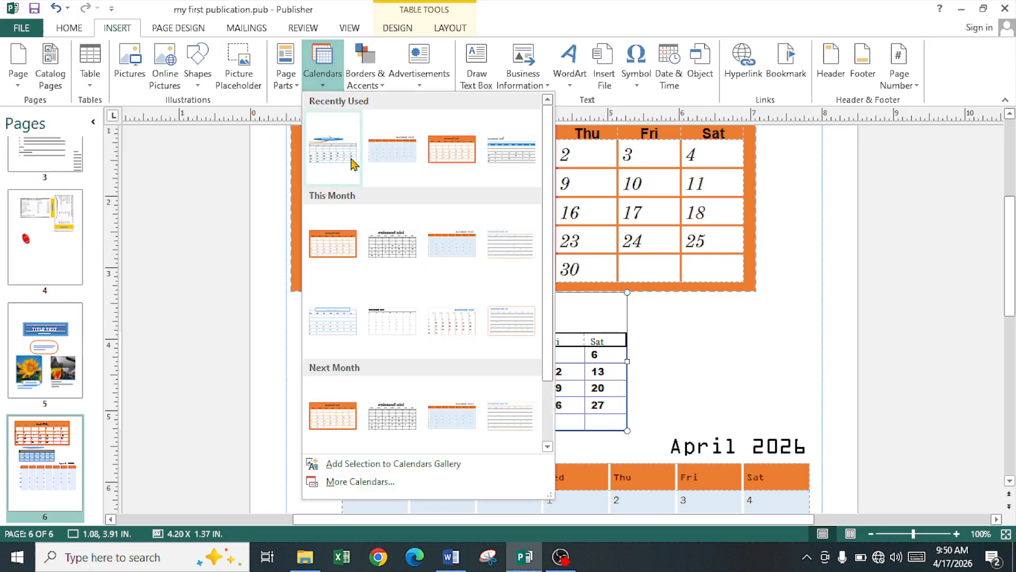
pyautogui.click(353, 483)
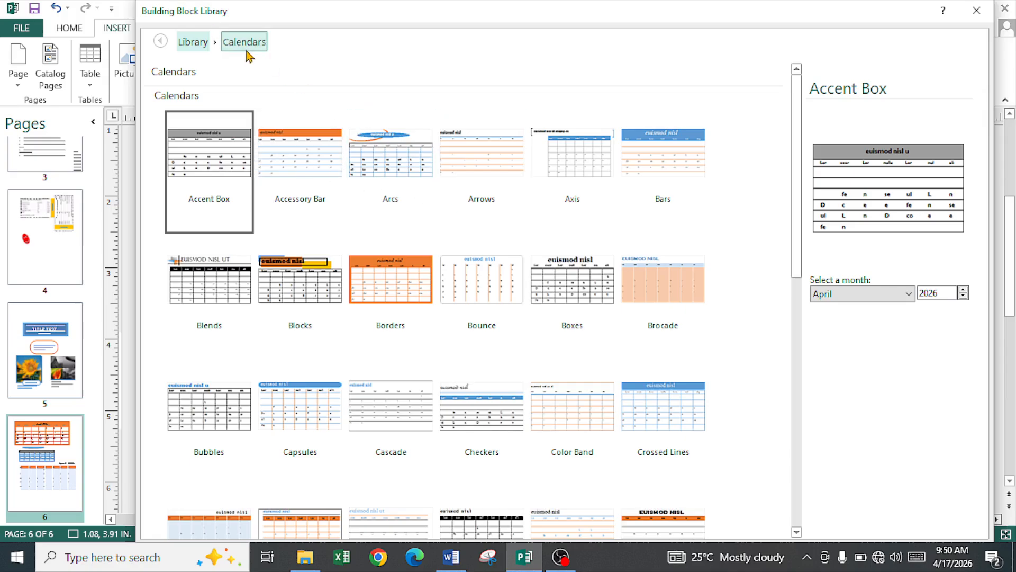
pyautogui.scroll(-3, 404, 360)
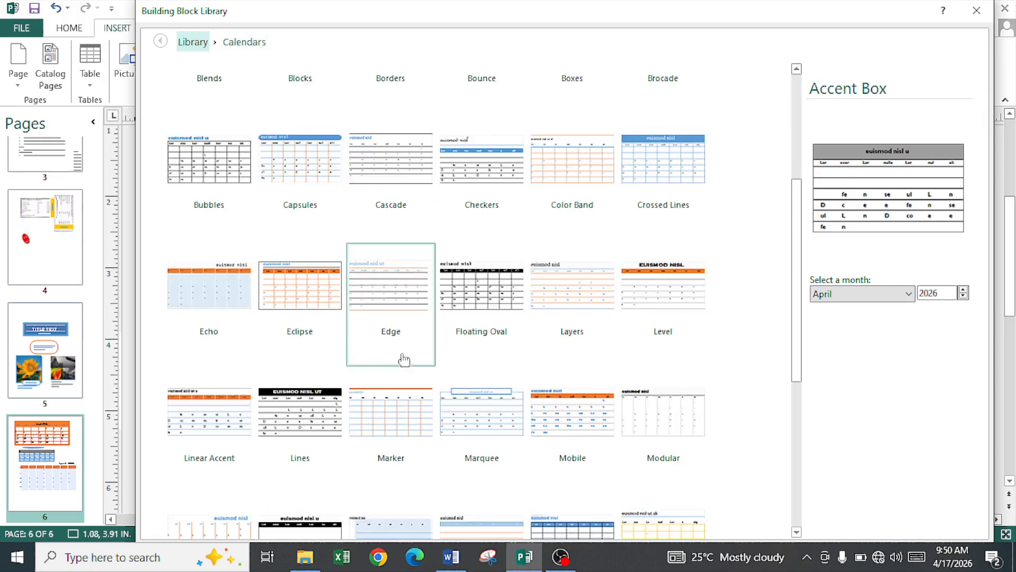
pyautogui.scroll(-3, 404, 360)
pyautogui.scroll(6, 572, 433)
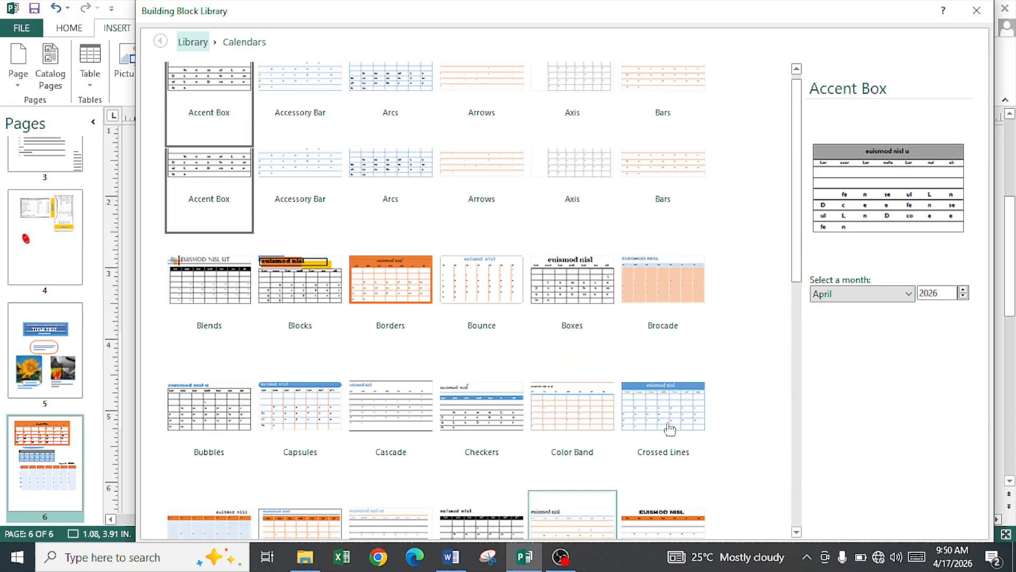
pyautogui.scroll(-6, 624, 400)
pyautogui.moveTo(876, 16); pyautogui.dragTo(825, 9)
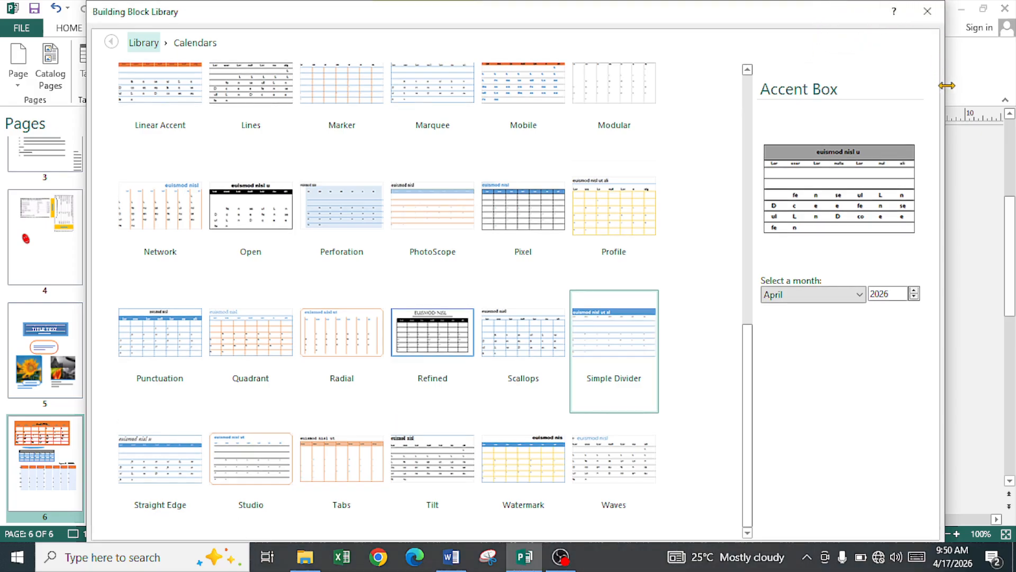
pyautogui.moveTo(947, 85); pyautogui.dragTo(894, 86)
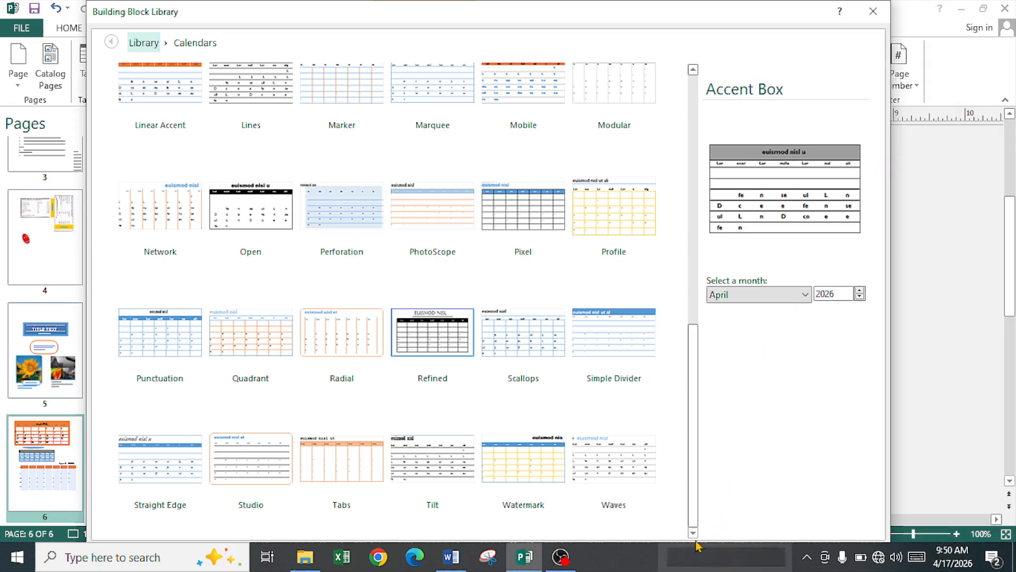
pyautogui.moveTo(569, 49); pyautogui.dragTo(551, 30)
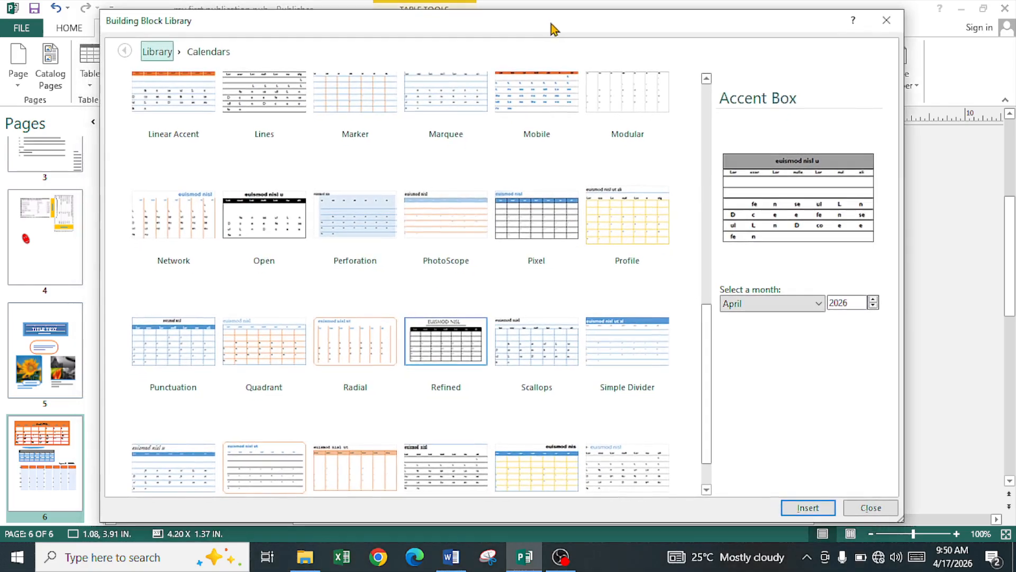
pyautogui.scroll(10, 295, 222)
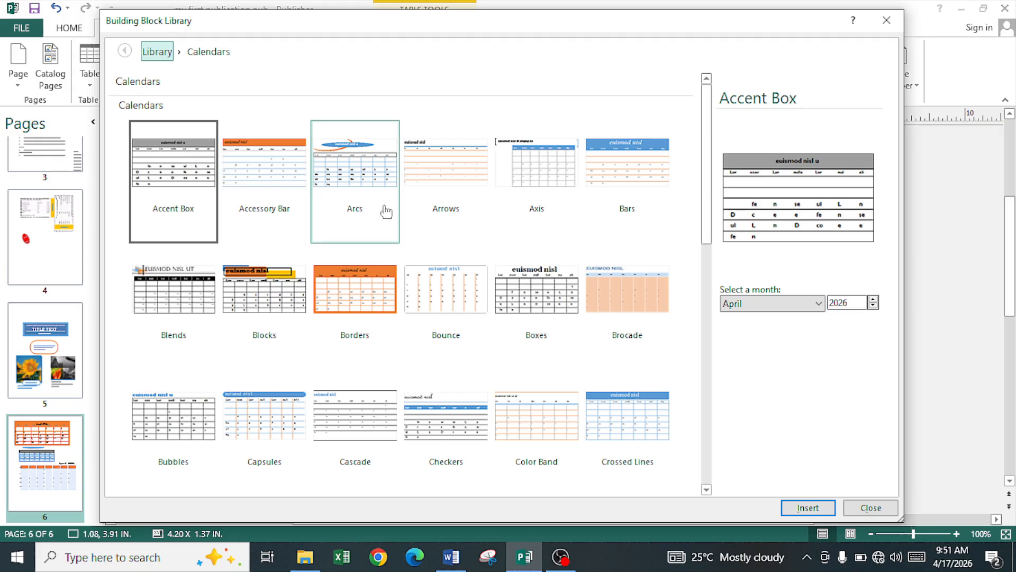
pyautogui.scroll(-10, 667, 405)
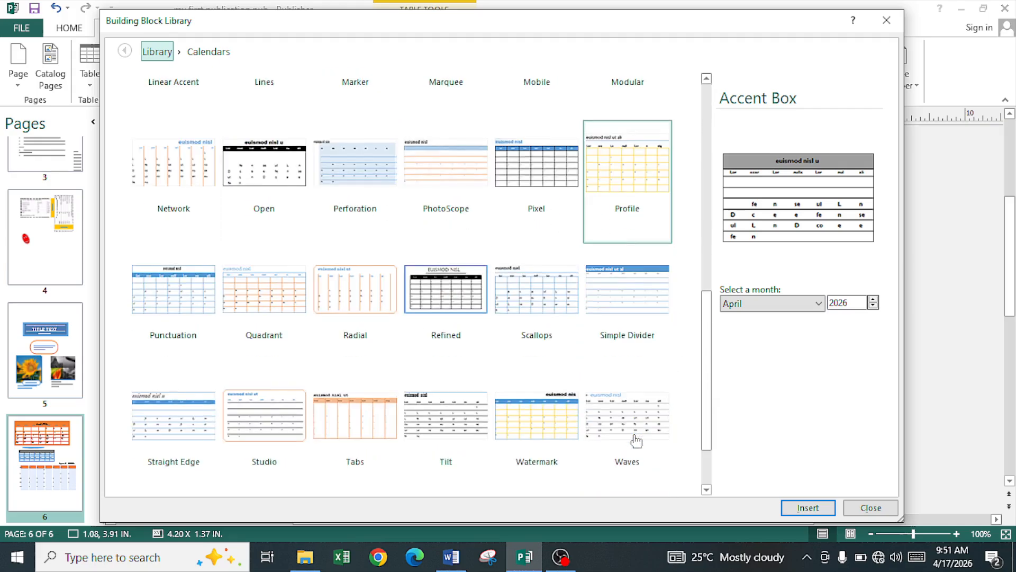
pyautogui.click(870, 508)
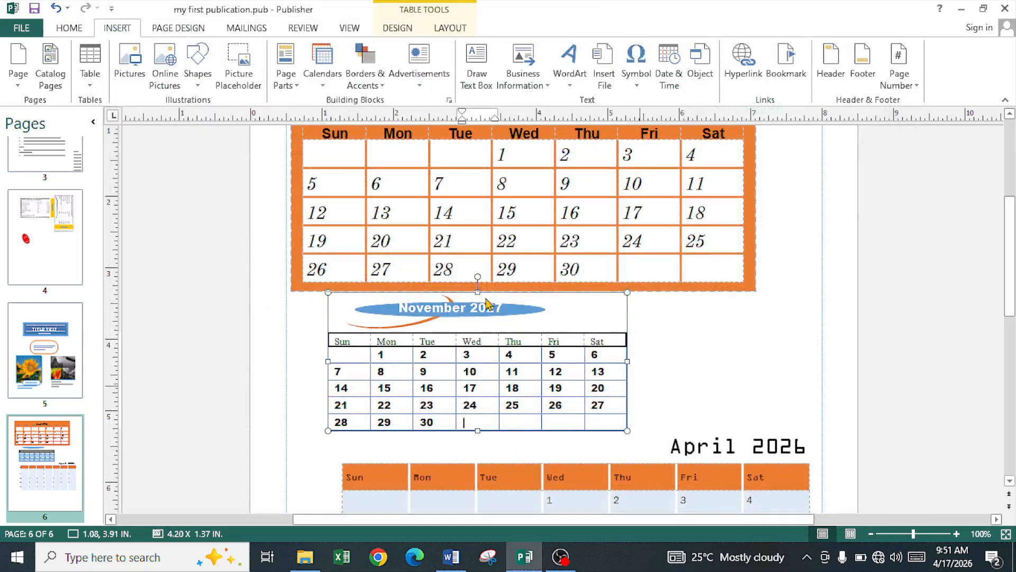
# Step: Deselect the November calendar and bring up the Insert Page options for adding pages
pyautogui.click(720, 379)
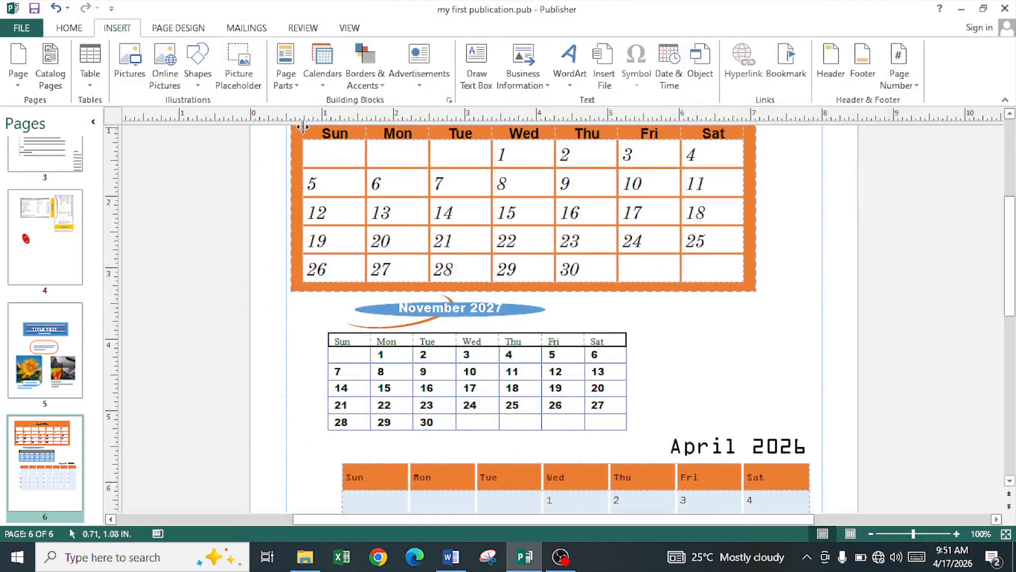
pyautogui.click(381, 88)
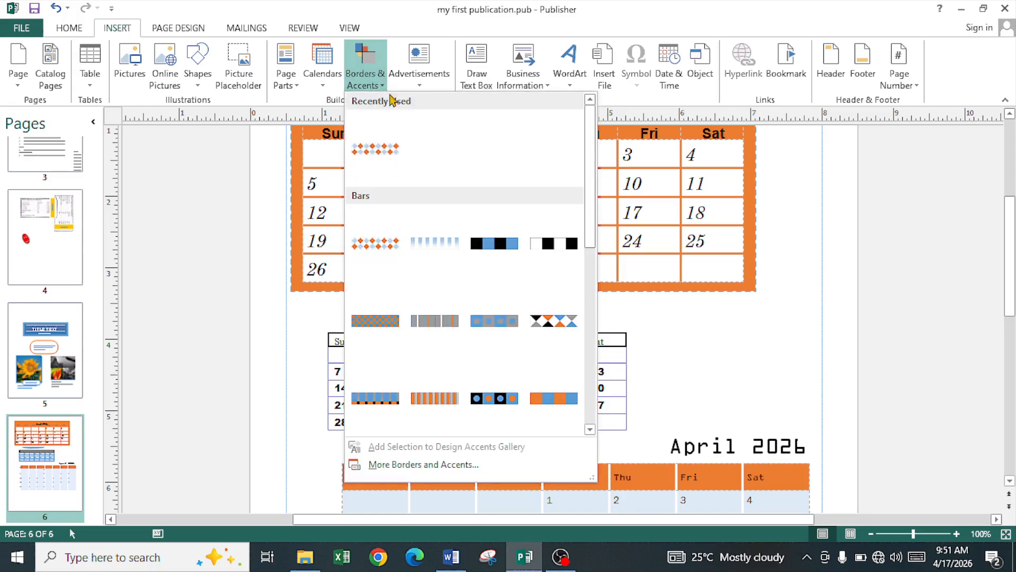
pyautogui.click(759, 358)
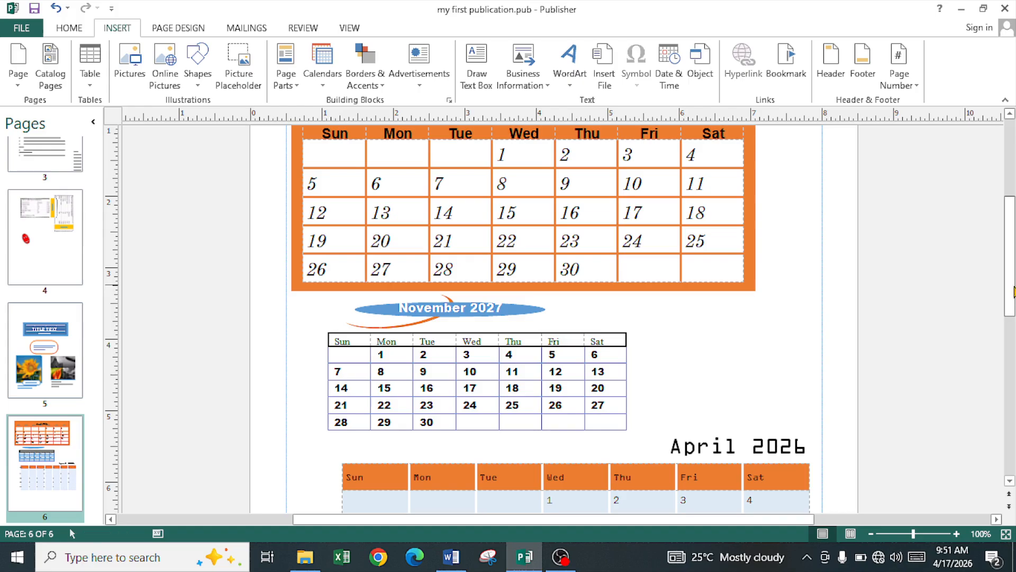
pyautogui.moveTo(1011, 287); pyautogui.dragTo(1009, 208)
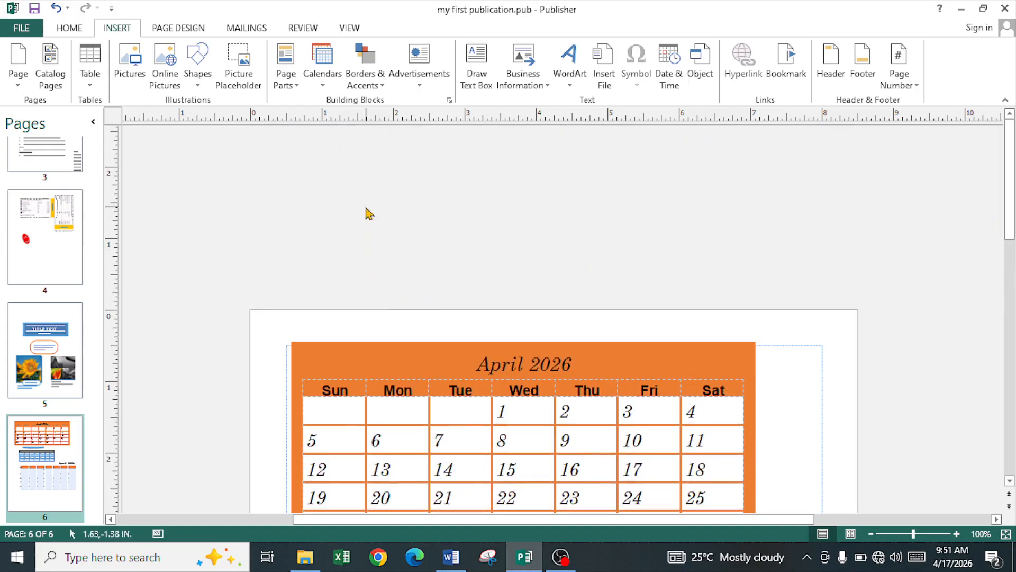
pyautogui.scroll(-1, 35, 472)
pyautogui.click(31, 84)
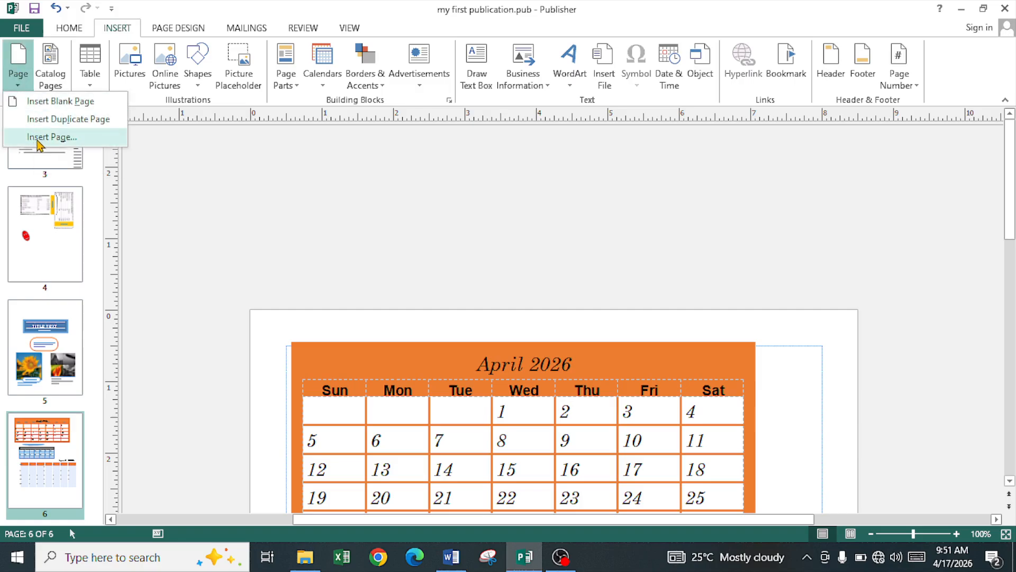
# Step: Add a blank page 7 and run the diamond accent bar across its top to the right margin
pyautogui.click(56, 101)
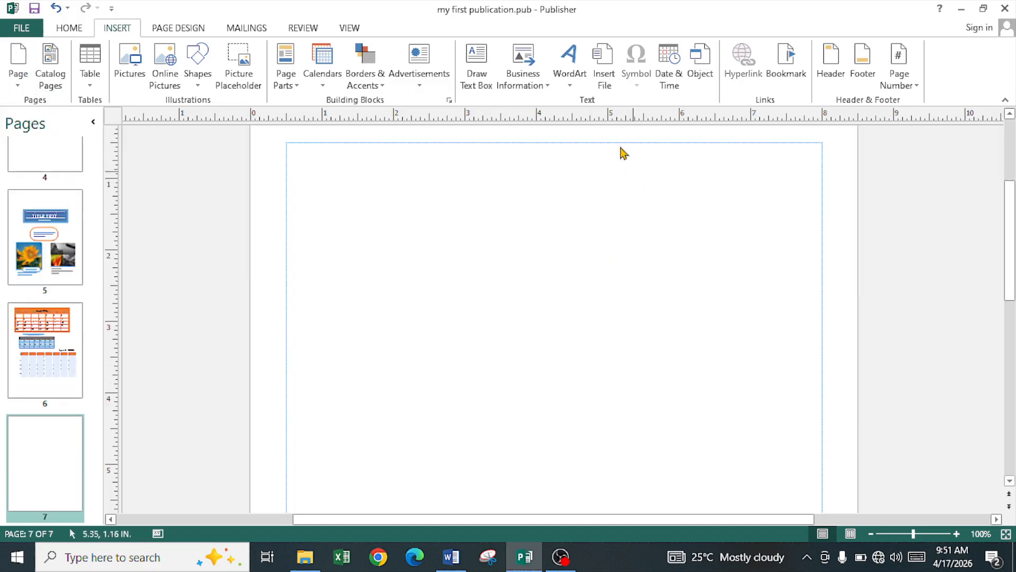
pyautogui.click(368, 83)
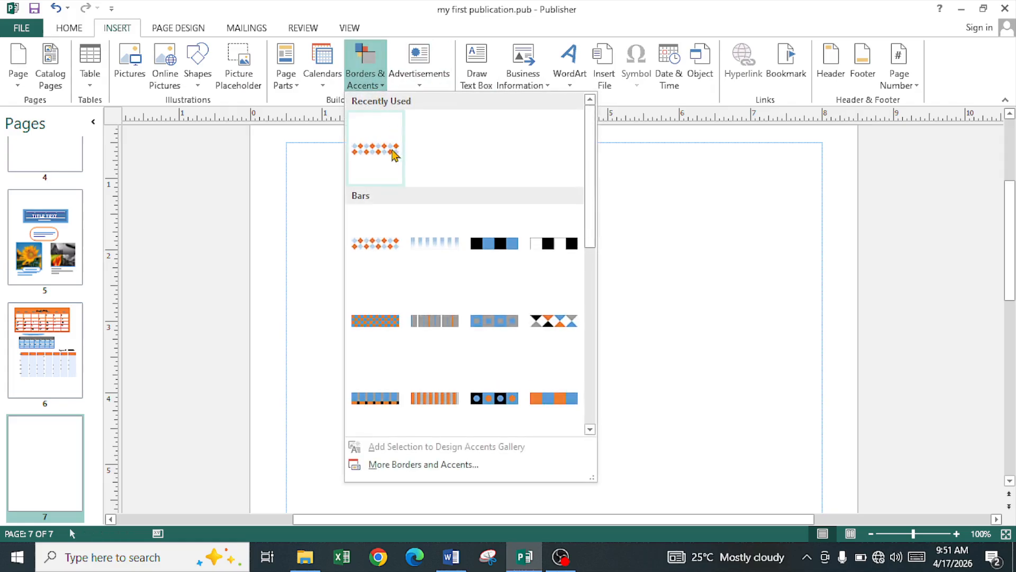
pyautogui.click(394, 154)
pyautogui.moveTo(543, 316); pyautogui.dragTo(355, 158)
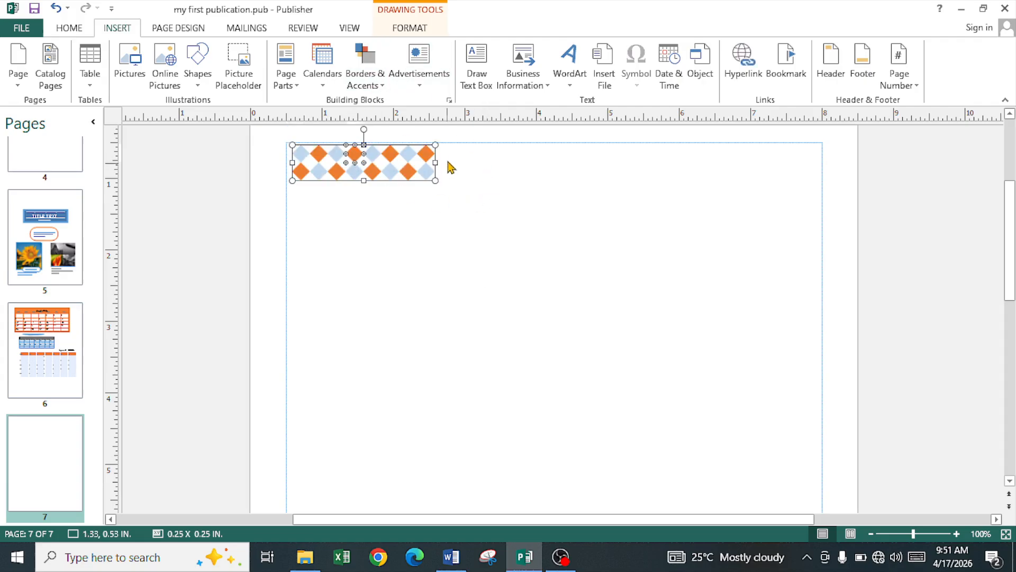
pyautogui.moveTo(437, 159); pyautogui.dragTo(818, 163)
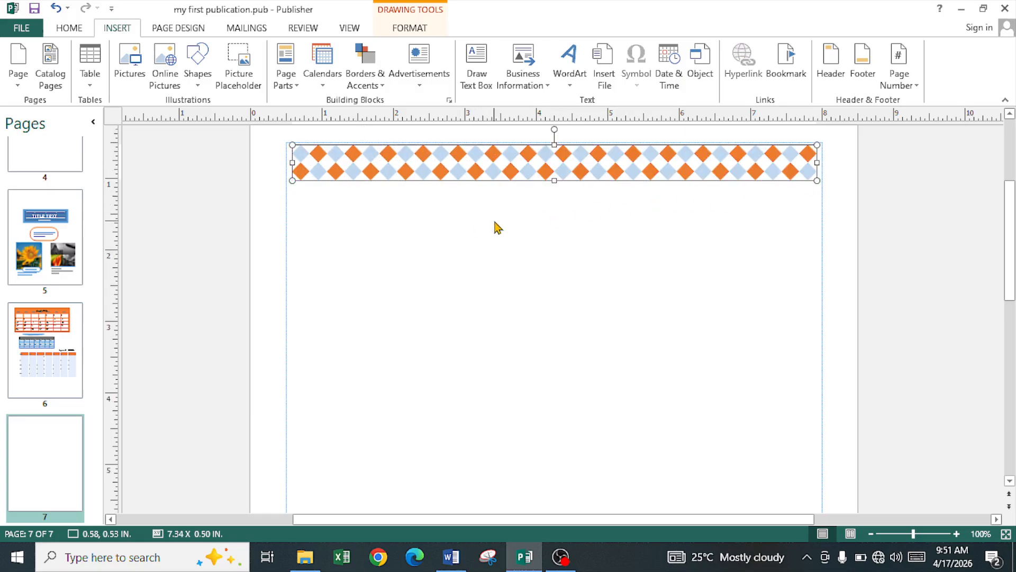
# Step: Insert the black-and-blue bar accent and move it to the bottom of page 7
pyautogui.click(369, 86)
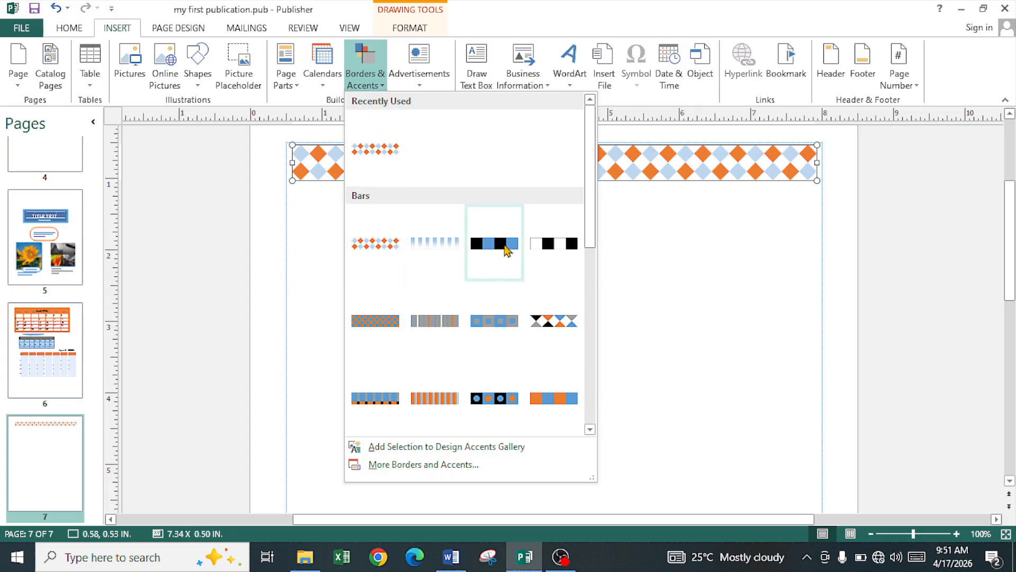
pyautogui.click(507, 249)
pyautogui.scroll(-3, 476, 284)
pyautogui.moveTo(517, 238); pyautogui.dragTo(453, 397)
pyautogui.scroll(-3, 452, 389)
pyautogui.moveTo(469, 298); pyautogui.dragTo(457, 438)
pyautogui.scroll(-3, 453, 388)
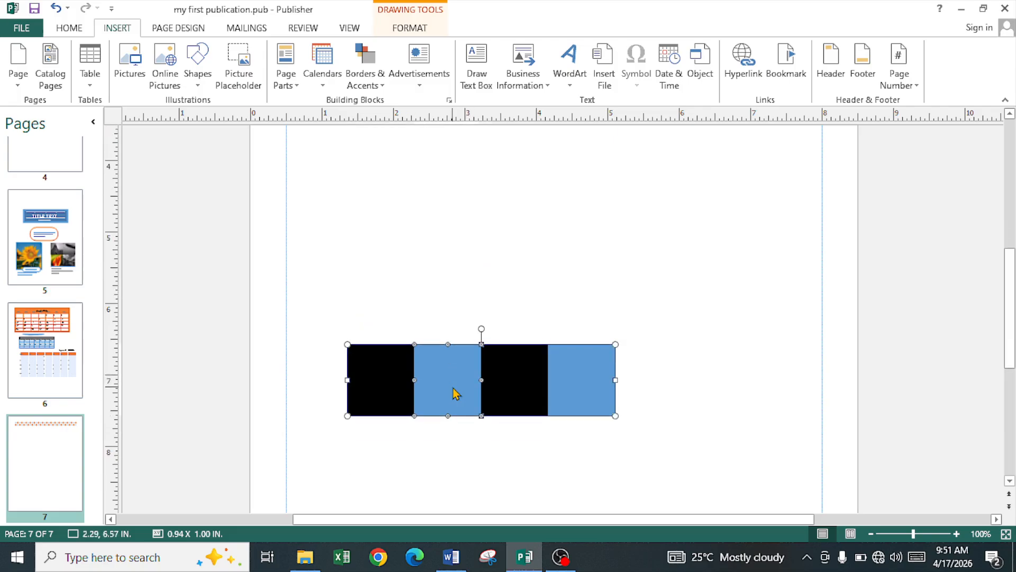
pyautogui.scroll(-5, 456, 392)
pyautogui.moveTo(451, 275); pyautogui.dragTo(436, 445)
pyautogui.scroll(-6, 431, 427)
pyautogui.moveTo(422, 295); pyautogui.dragTo(375, 334)
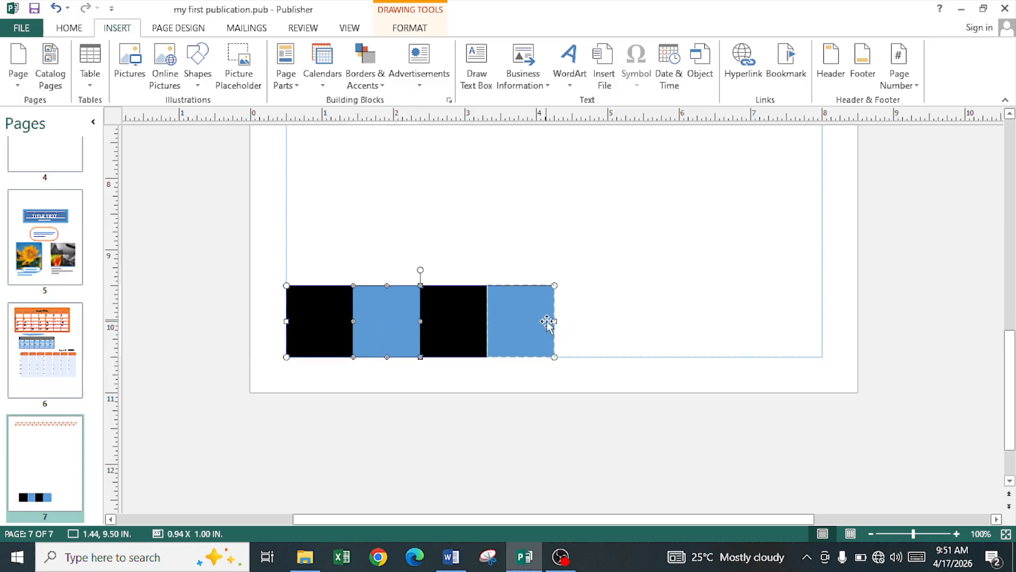
# Step: Stretch the black-and-blue bar to the right margin and thin it to 7.50 x 0.40 in
pyautogui.moveTo(555, 320); pyautogui.dragTo(679, 328)
pyautogui.moveTo(887, 331); pyautogui.dragTo(822, 332)
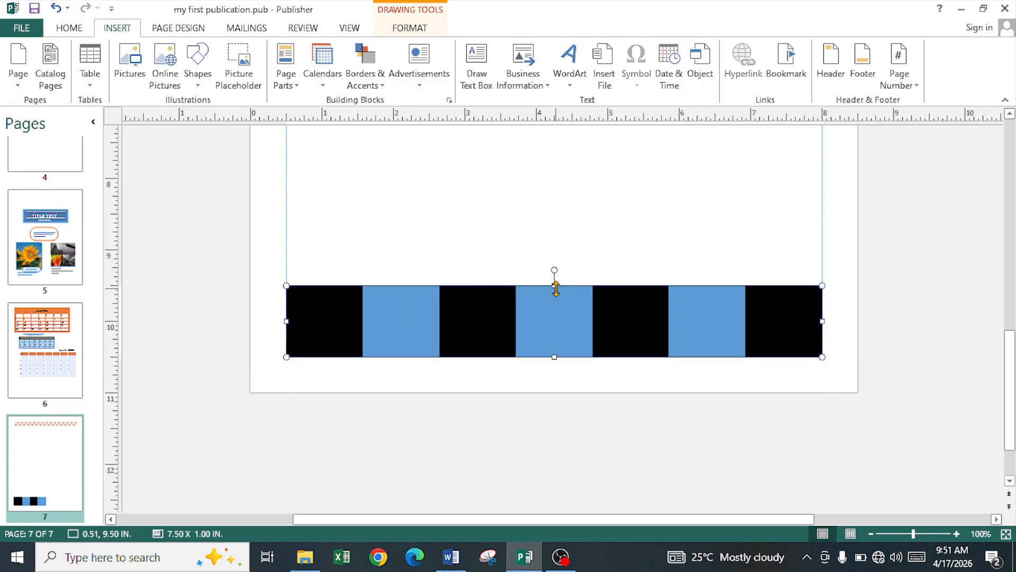
pyautogui.moveTo(554, 287); pyautogui.dragTo(554, 334)
pyautogui.scroll(3, 493, 302)
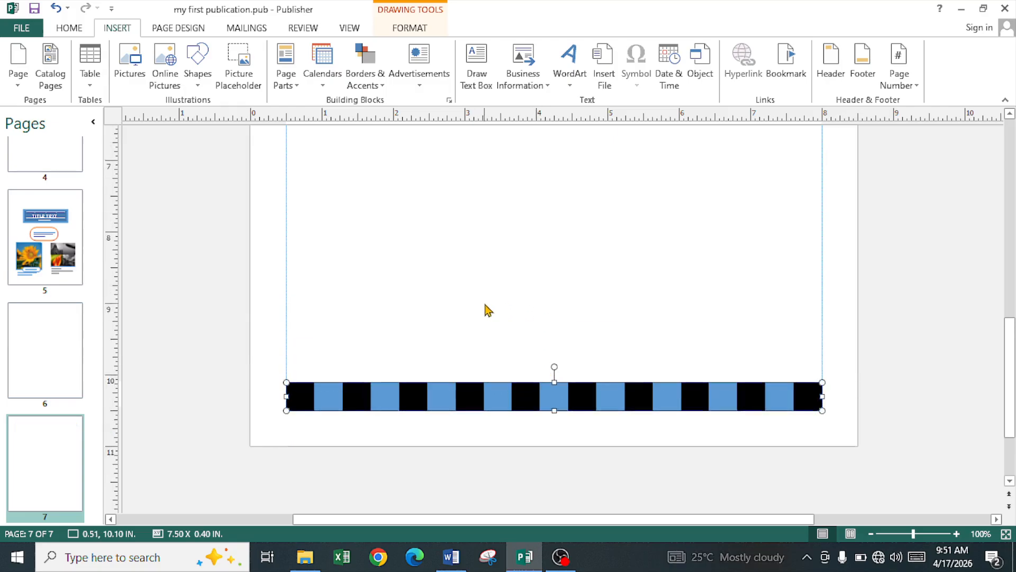
pyautogui.scroll(3, 492, 299)
pyautogui.scroll(1, 474, 278)
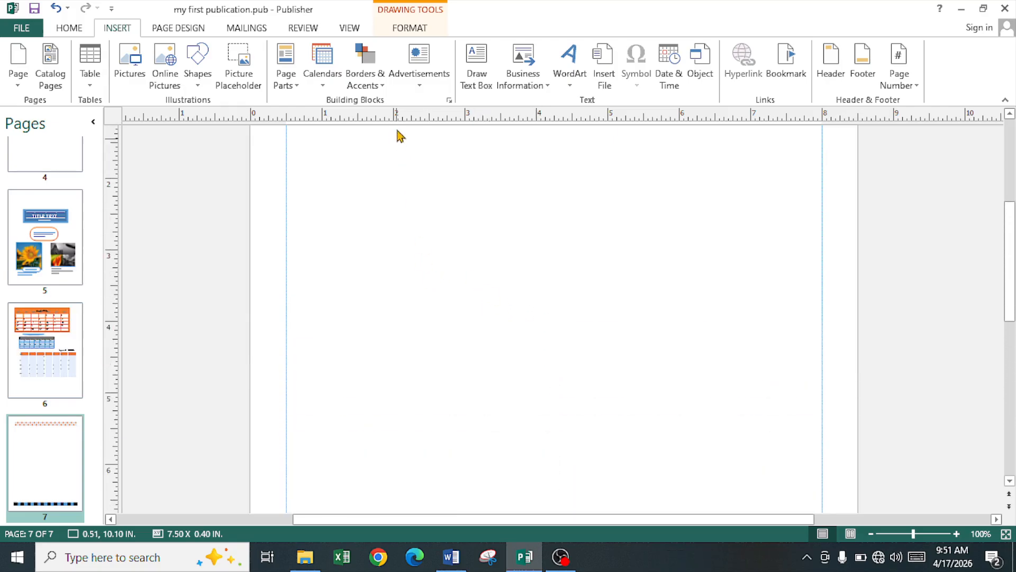
pyautogui.click(386, 90)
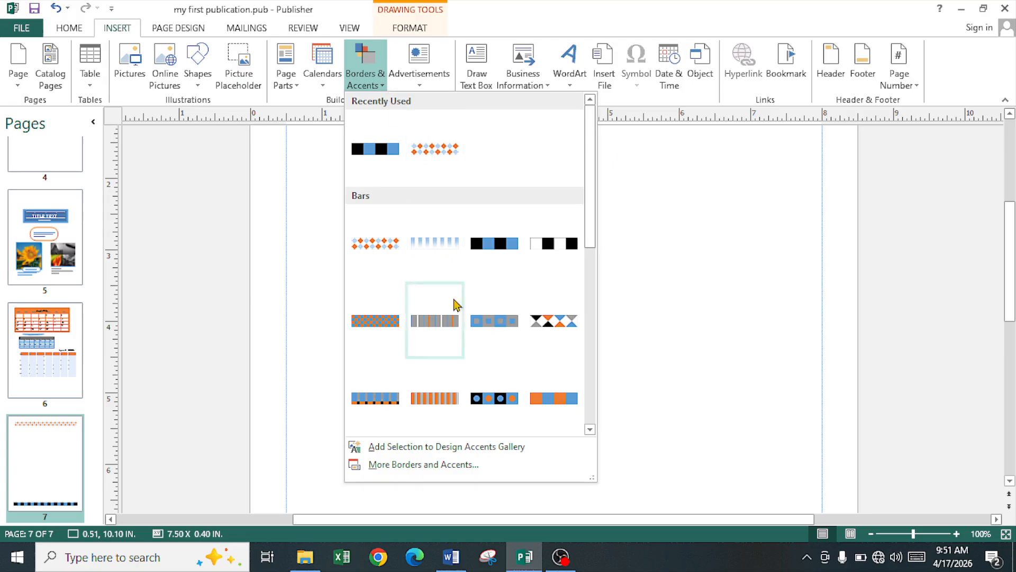
# Step: Insert the 3.00 x 3.00 in Border 3 frame from the Frames section of the borders library
pyautogui.click(451, 466)
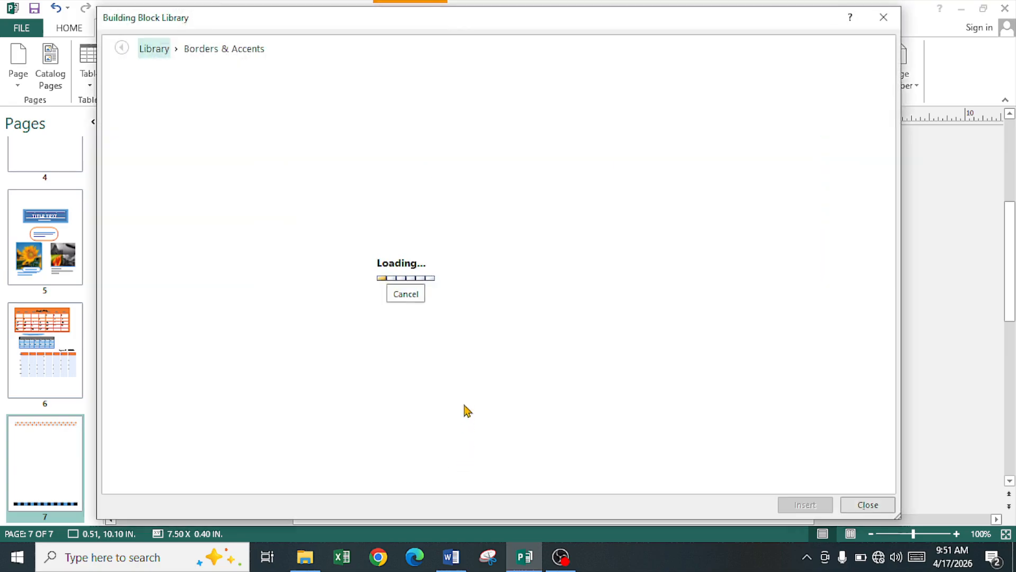
pyautogui.scroll(-8, 422, 329)
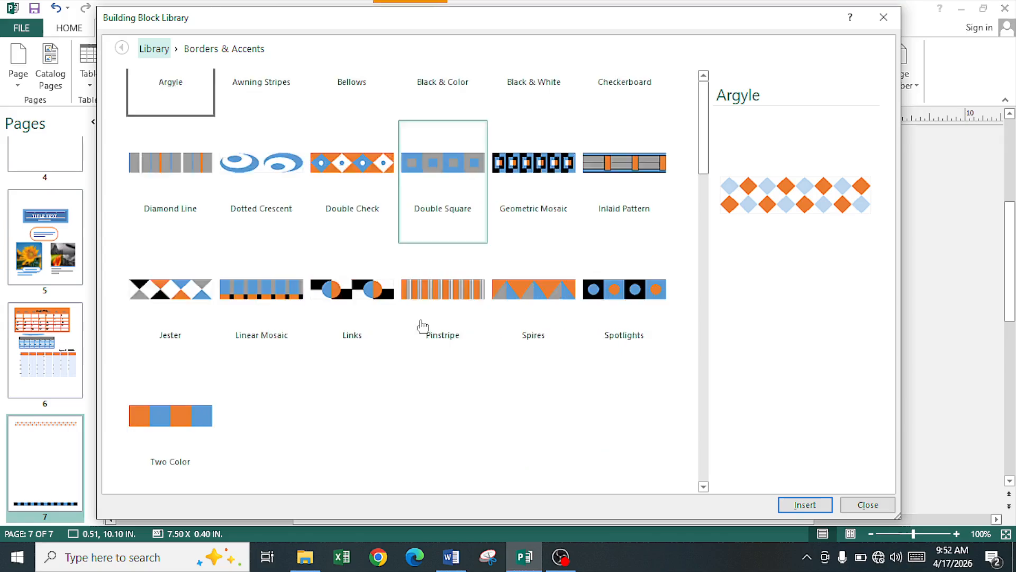
pyautogui.scroll(-10, 422, 326)
pyautogui.scroll(7, 424, 332)
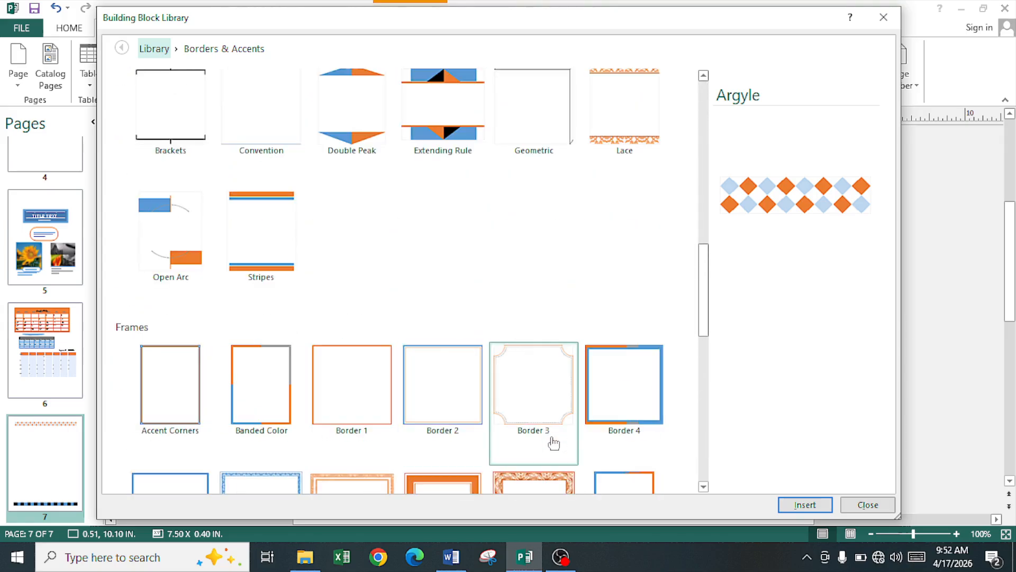
pyautogui.scroll(-5, 555, 443)
pyautogui.scroll(3, 533, 371)
pyautogui.click(531, 249)
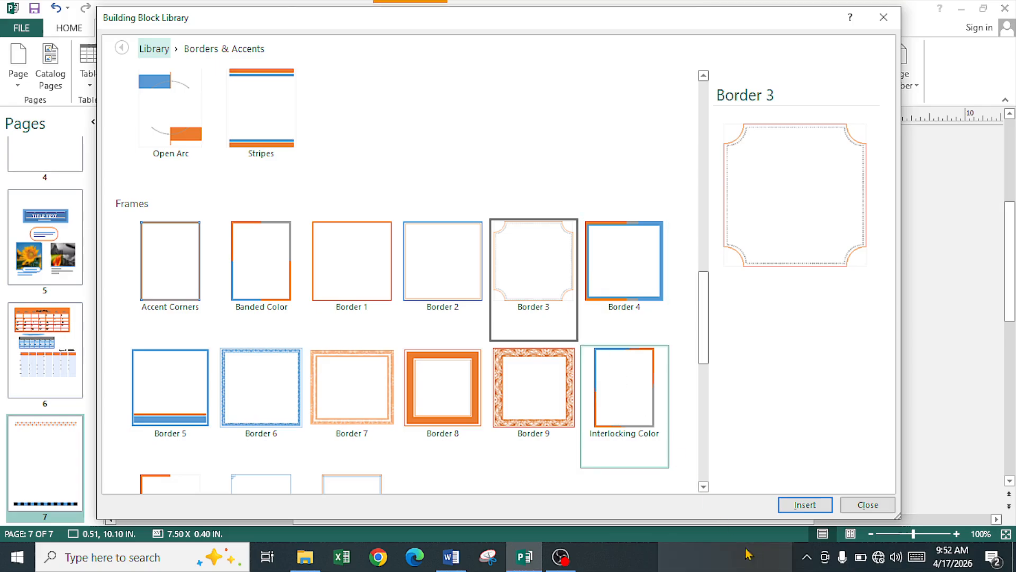
pyautogui.click(822, 508)
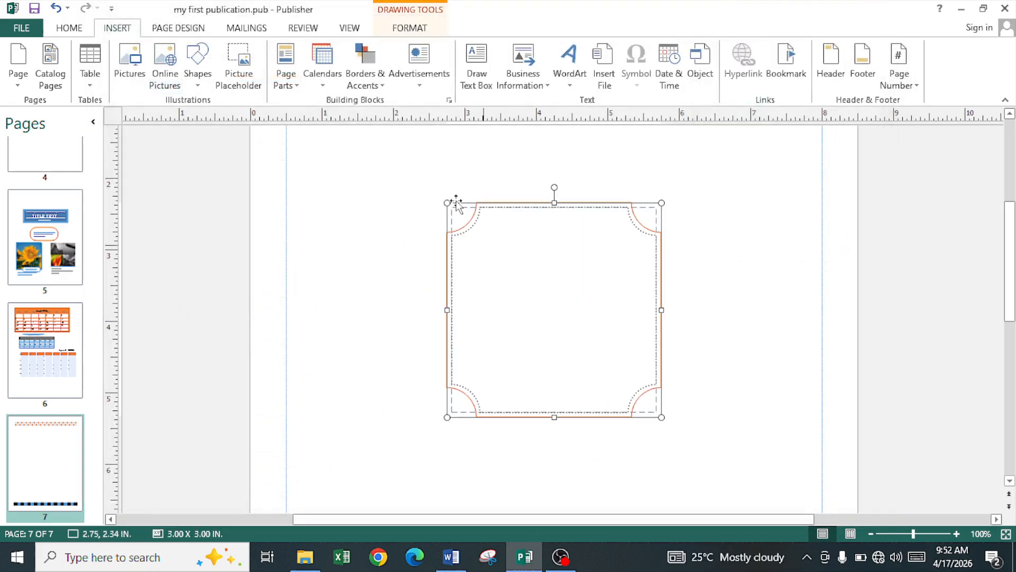
# Step: Move the Border 3 frame under the diamond bar and stretch it to the right margin and striped bar
pyautogui.scroll(3, 506, 344)
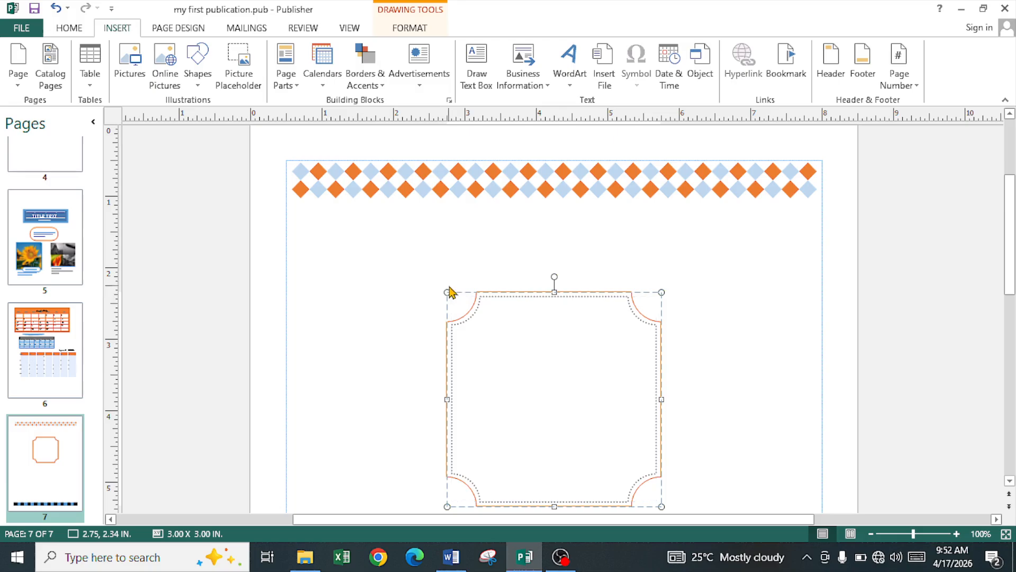
pyautogui.moveTo(475, 332); pyautogui.dragTo(333, 238)
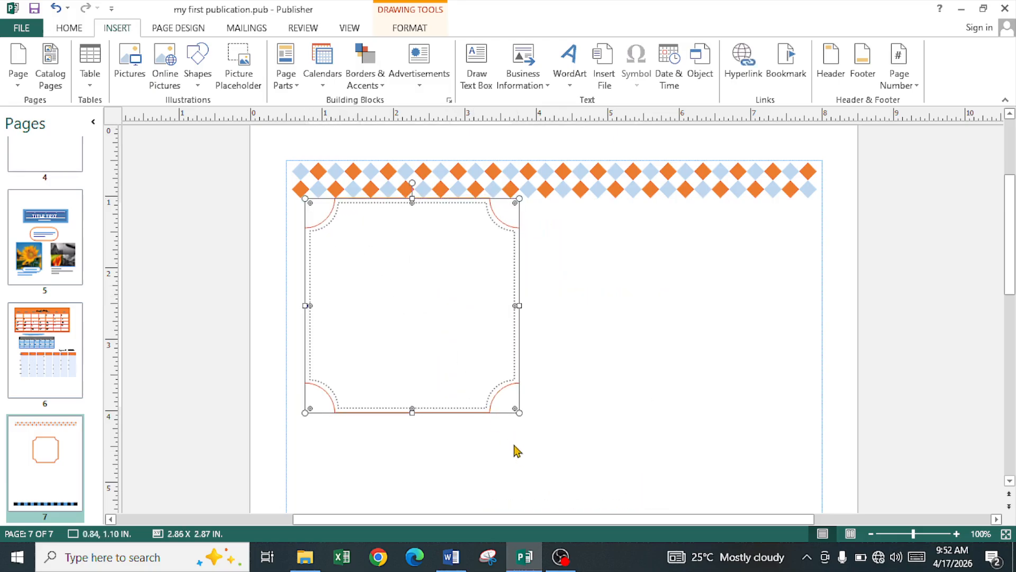
pyautogui.moveTo(520, 413); pyautogui.dragTo(824, 473)
pyautogui.scroll(-3, 571, 465)
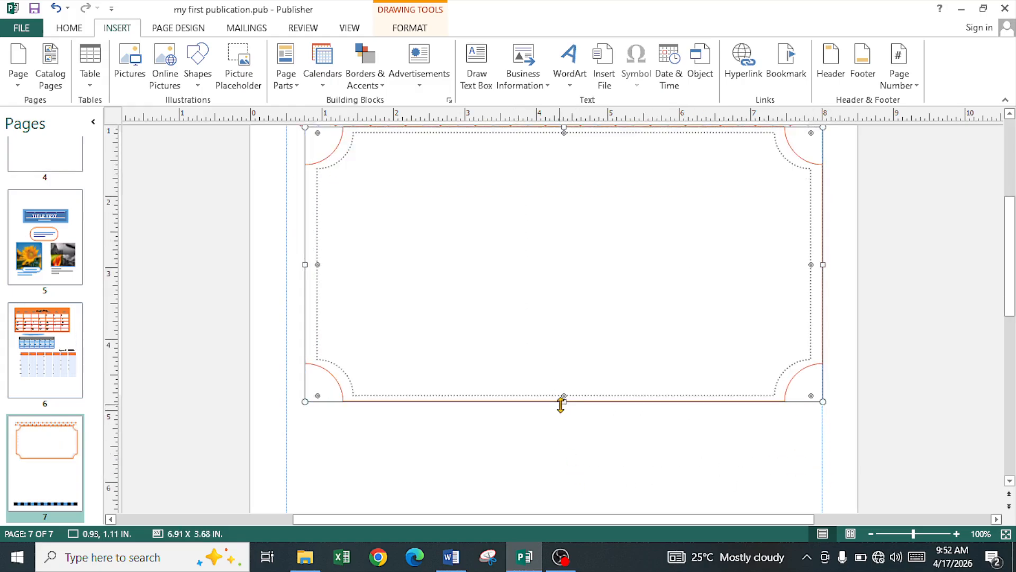
pyautogui.moveTo(561, 405); pyautogui.dragTo(559, 477)
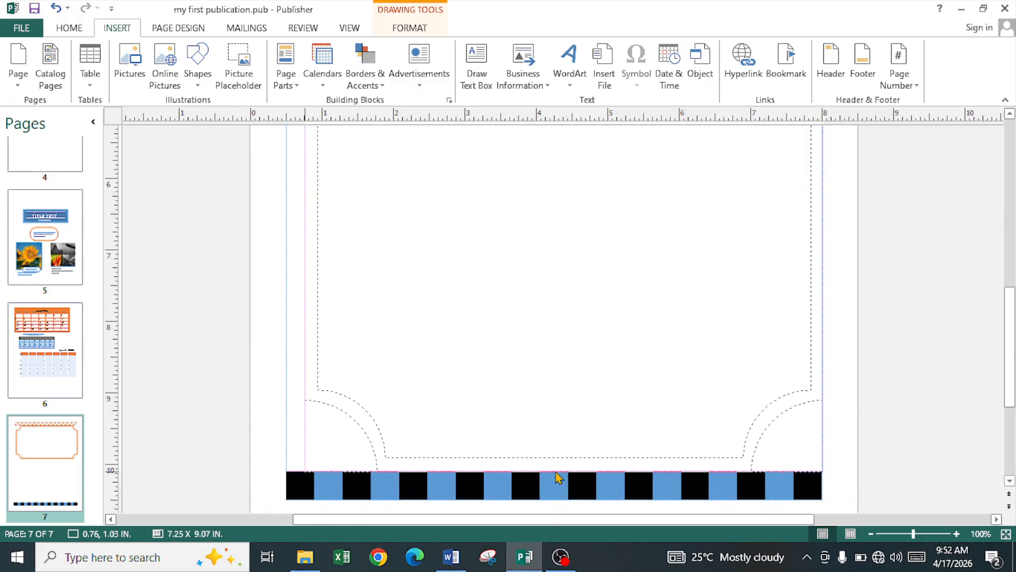
pyautogui.click(538, 443)
pyautogui.scroll(10, 540, 436)
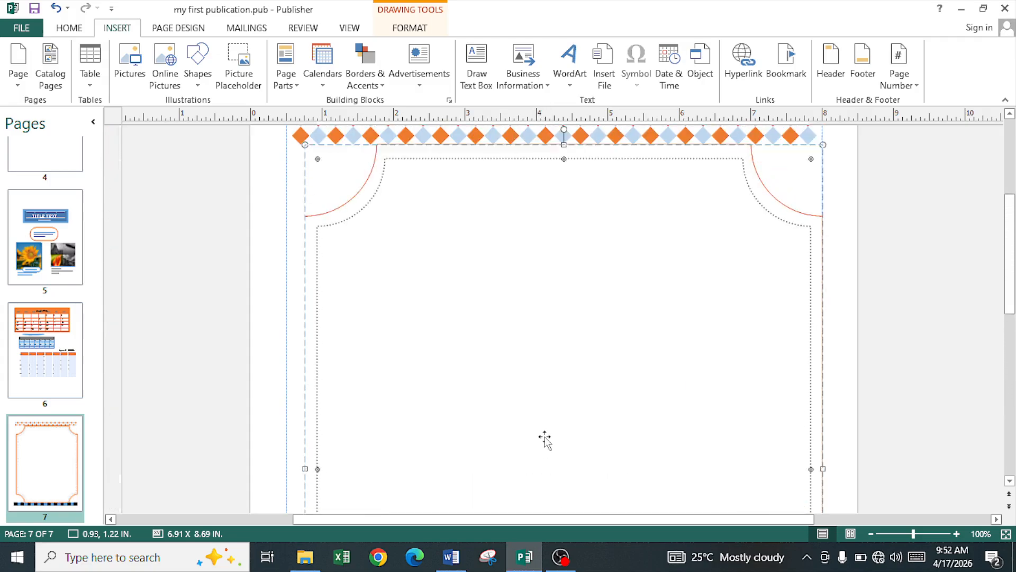
pyautogui.scroll(2, 545, 439)
pyautogui.click(281, 267)
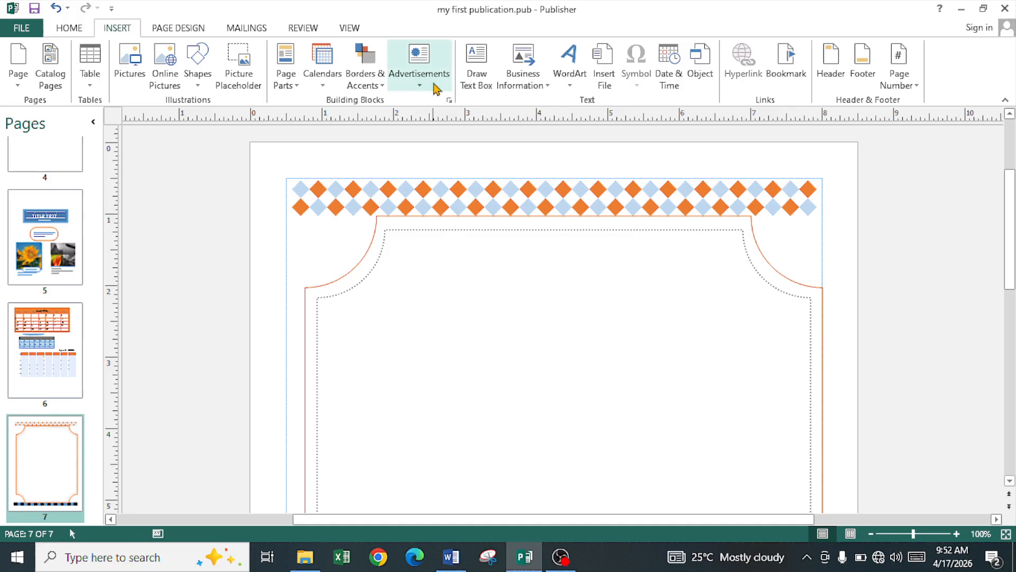
# Step: Place the Free Offer attention getter right of centre in the frame and replace its text with 'io'
pyautogui.click(433, 91)
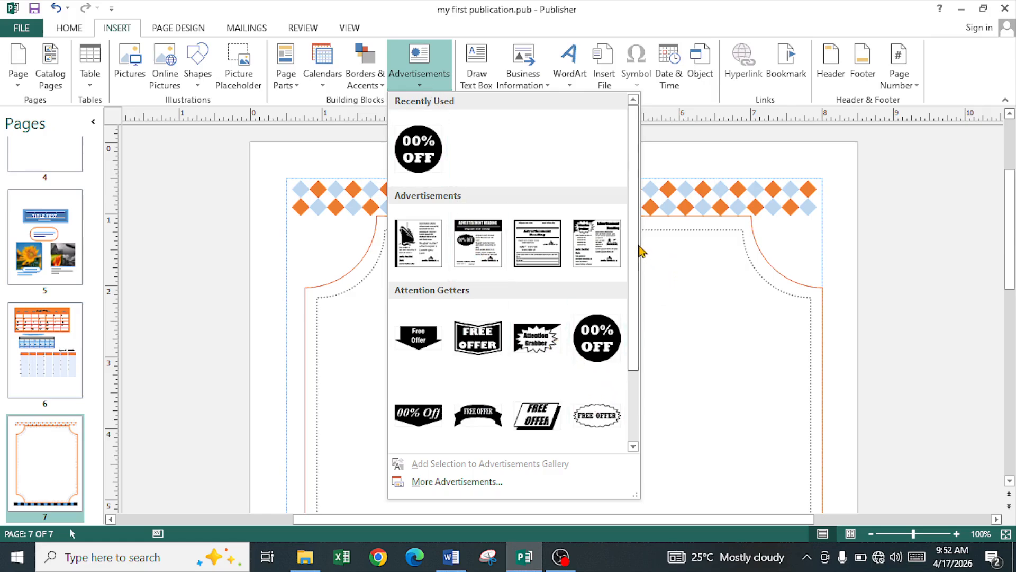
pyautogui.moveTo(637, 250); pyautogui.dragTo(640, 339)
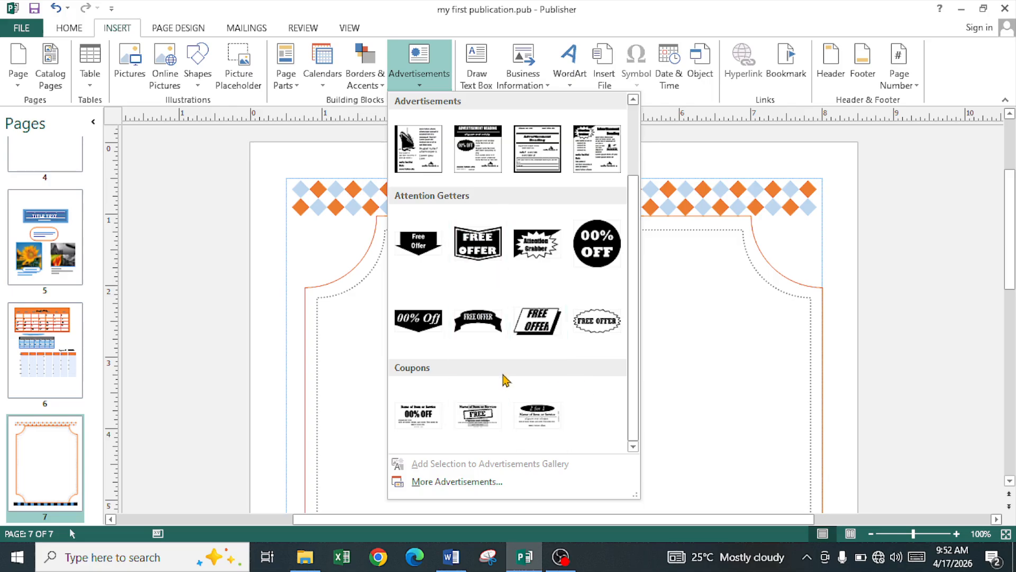
pyautogui.click(600, 325)
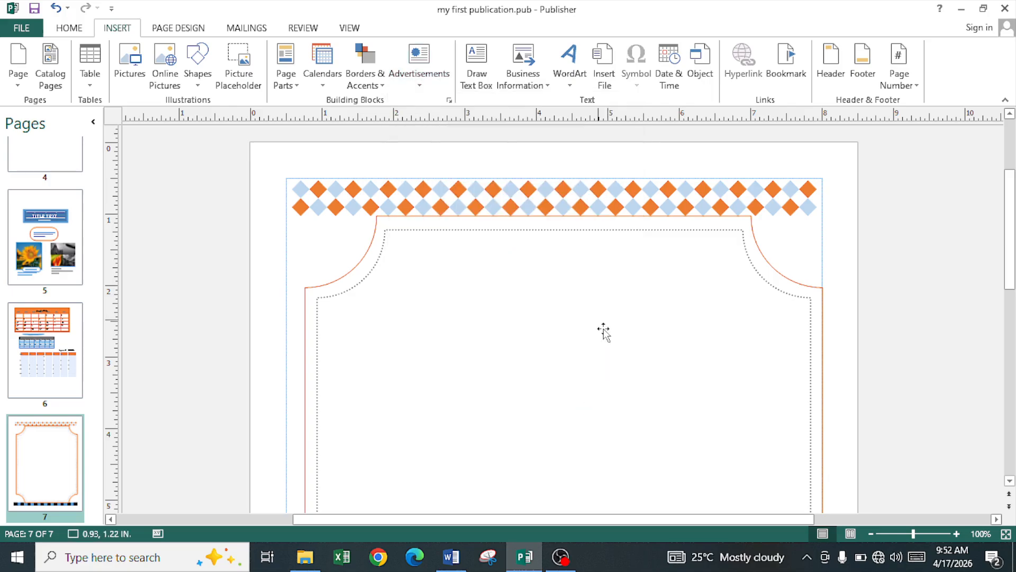
pyautogui.moveTo(594, 314); pyautogui.dragTo(687, 396)
pyautogui.tripleClick(666, 370)
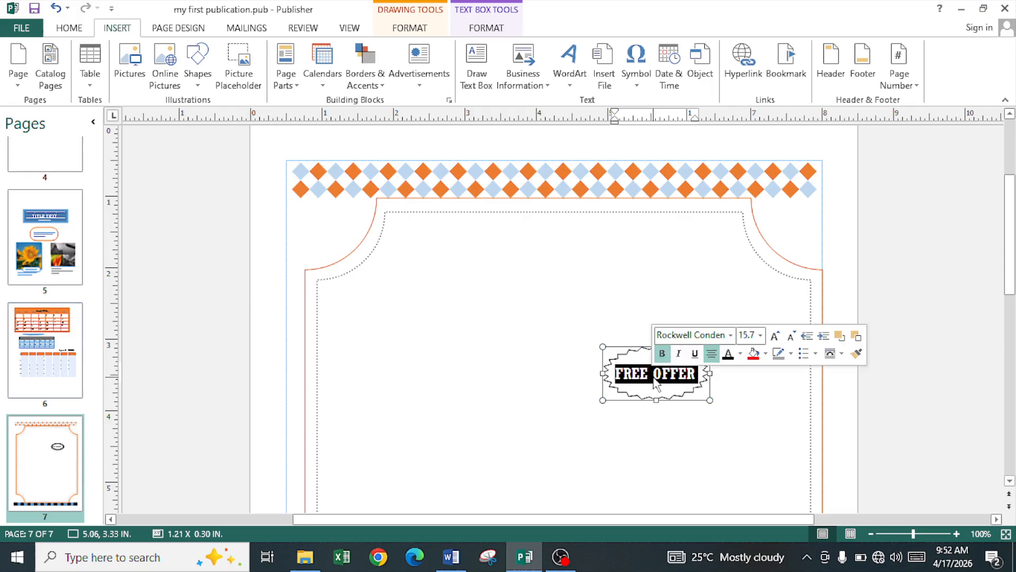
pyautogui.write('io')
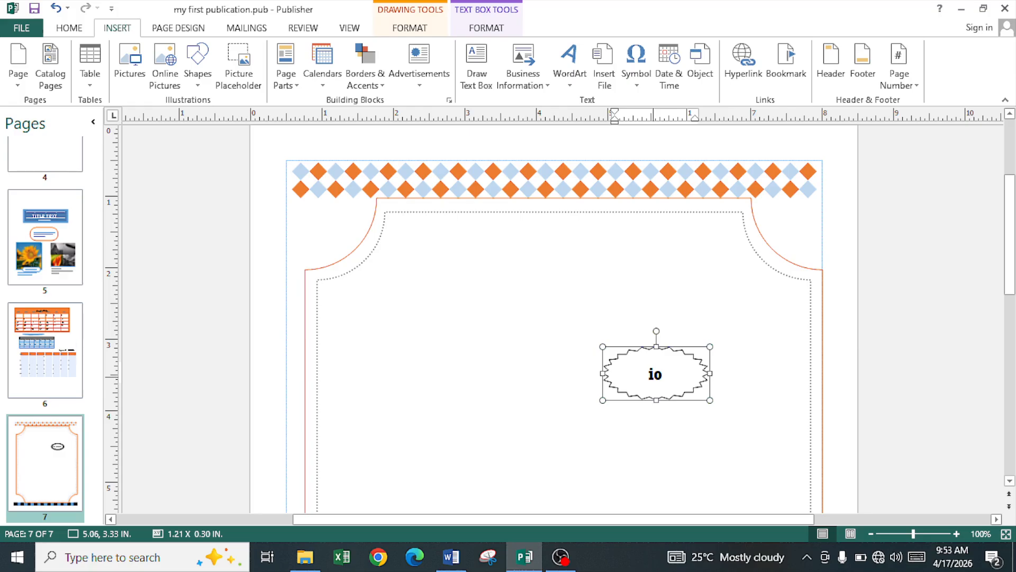
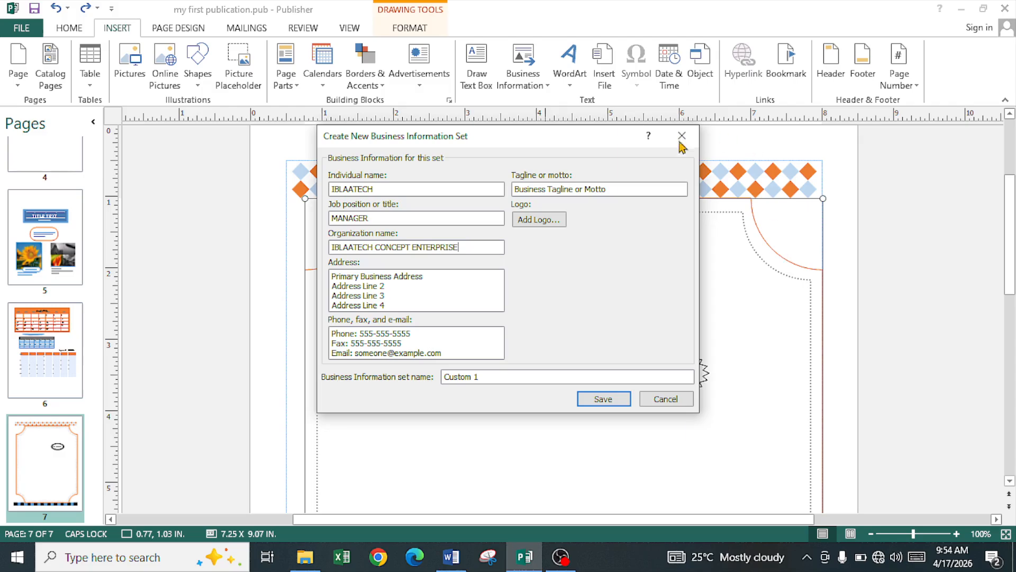
# Step: Replace the sample individual name and address lines with the real details, removing the extra address lines
pyautogui.moveTo(378, 189); pyautogui.dragTo(322, 192)
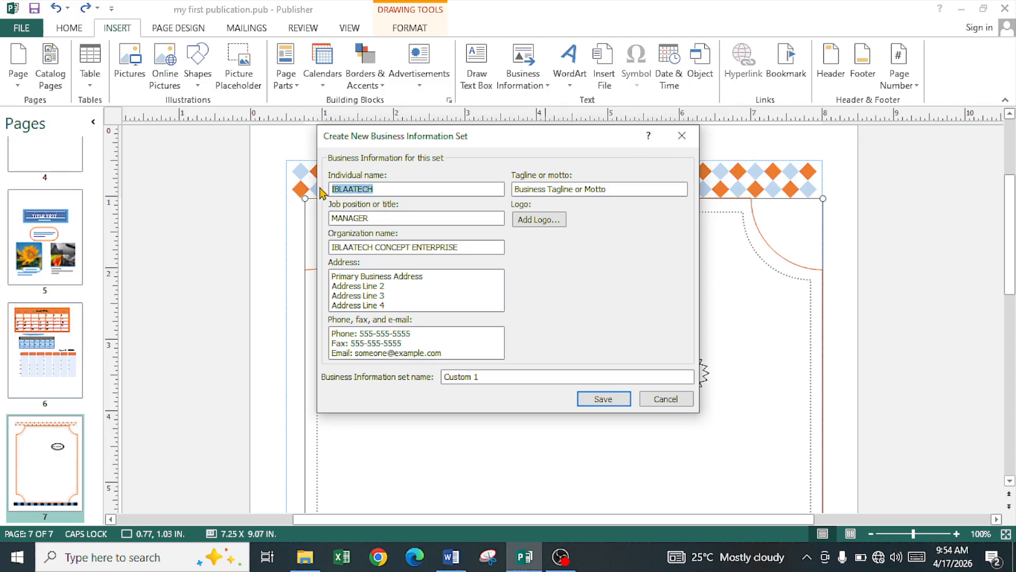
pyautogui.write('IBRAHIM')
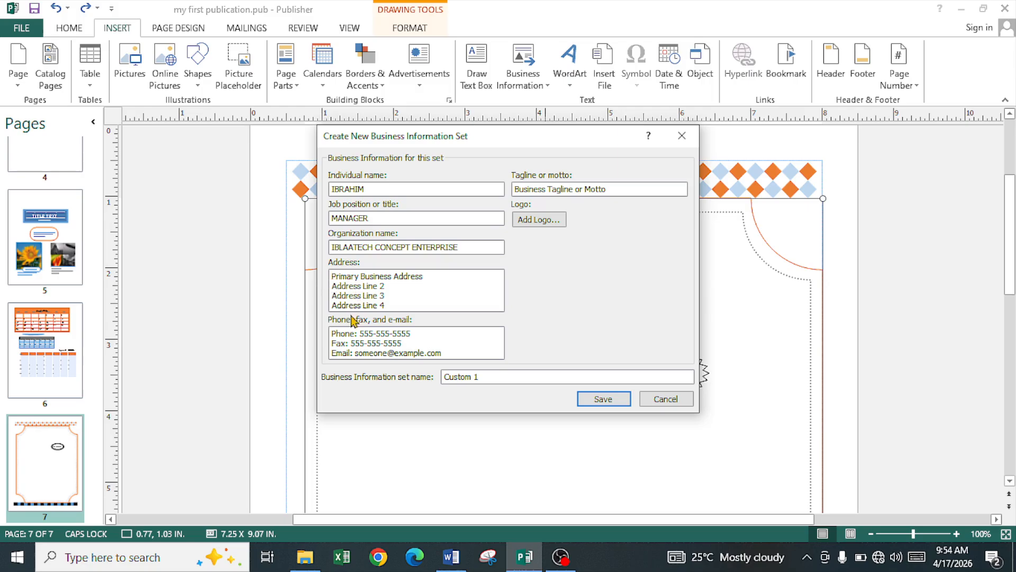
pyautogui.moveTo(332, 277); pyautogui.dragTo(424, 277)
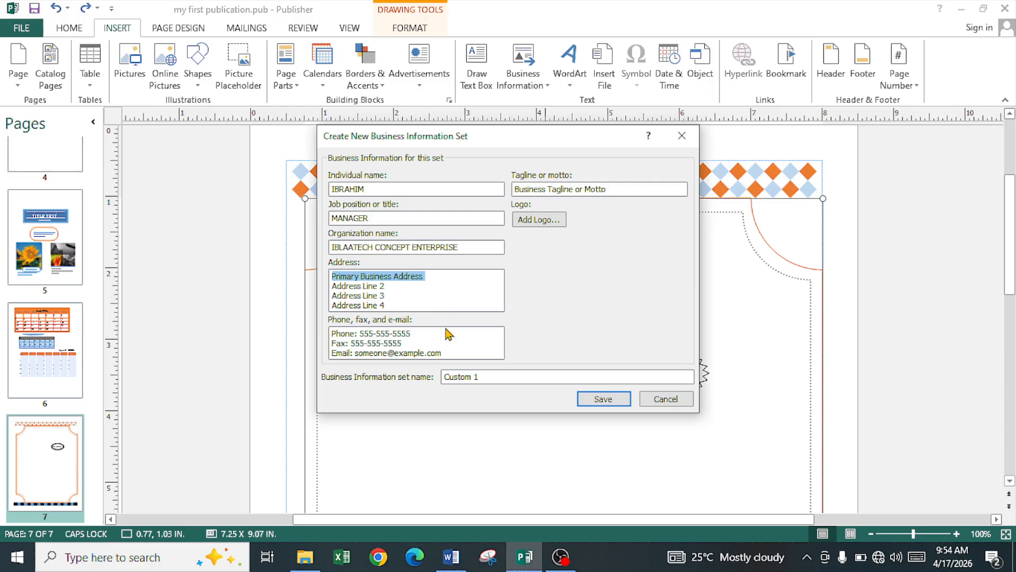
pyautogui.write('LAGOS')
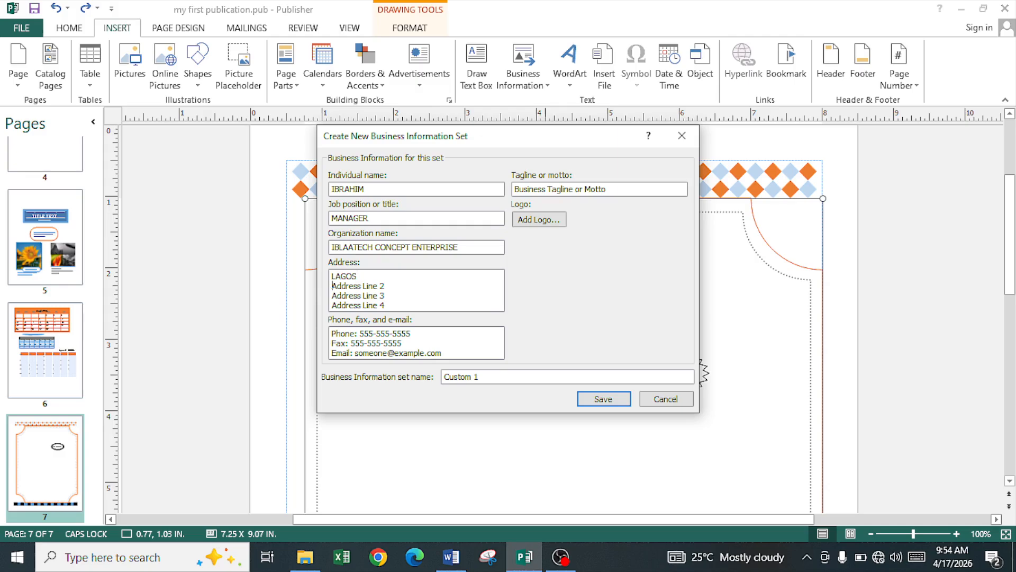
pyautogui.hotkey('shift', 'Down')
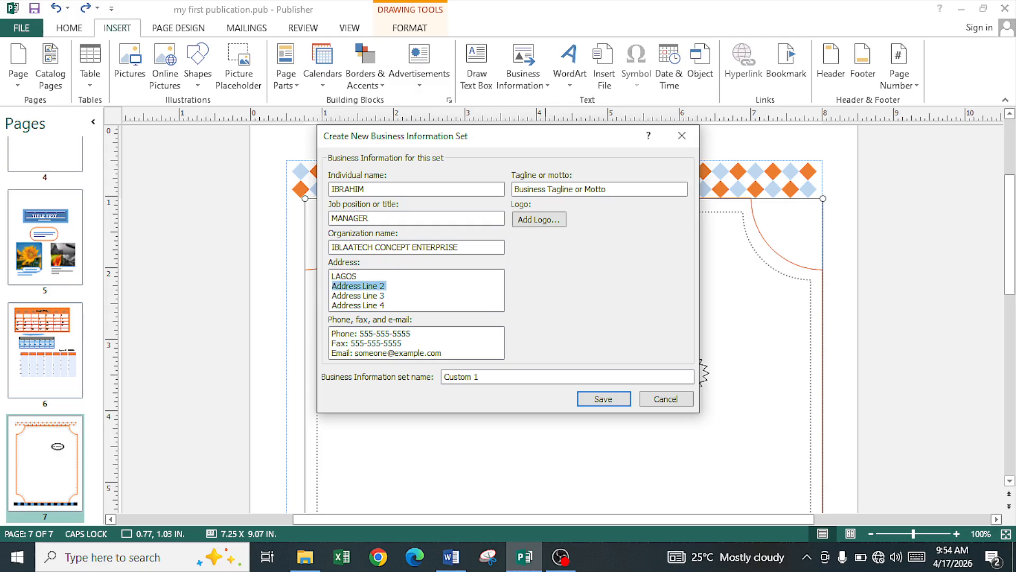
pyautogui.write('NIGERIA')
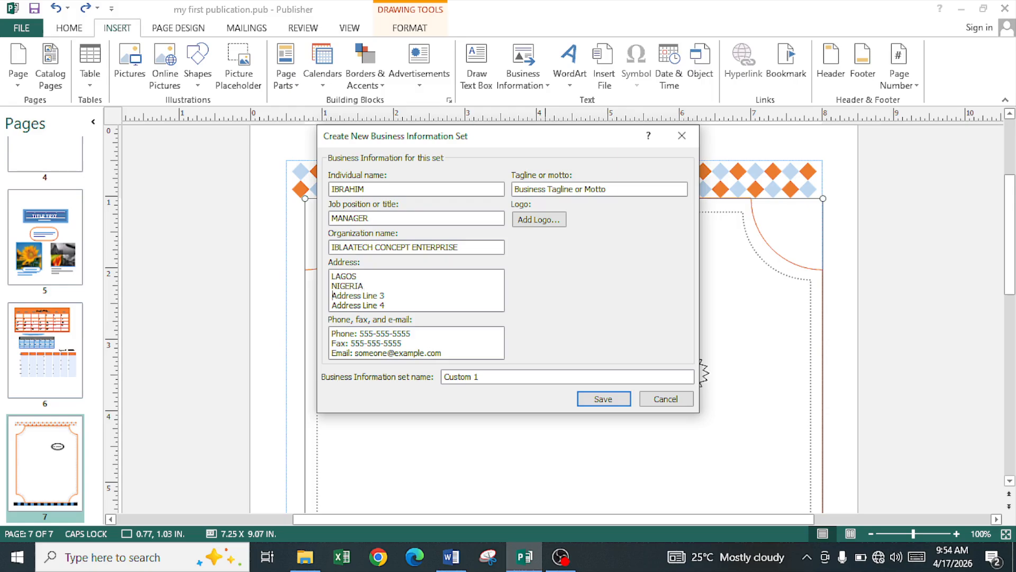
pyautogui.hotkey('shift', 'End')
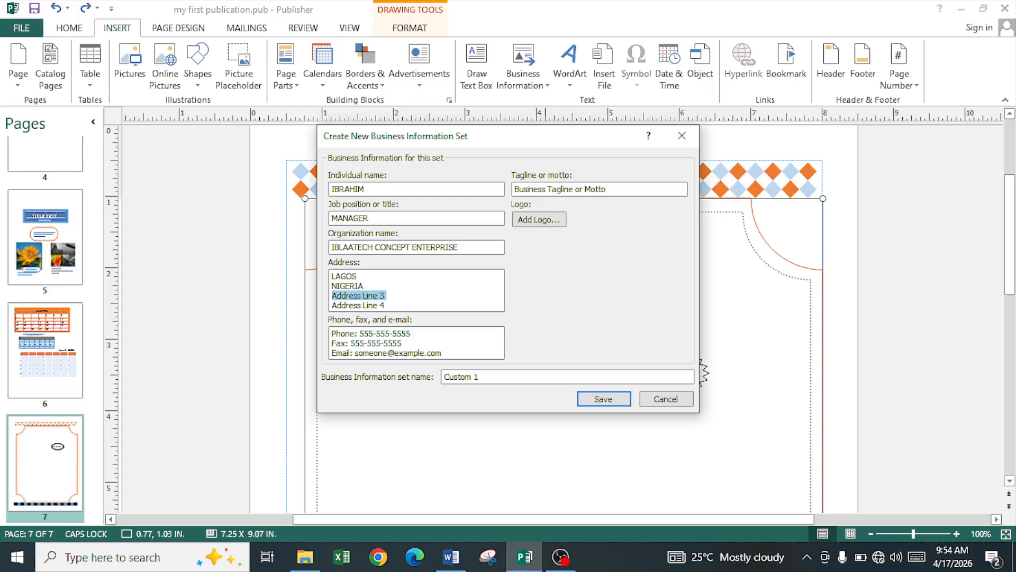
pyautogui.press('Delete')
pyautogui.press('Delete')
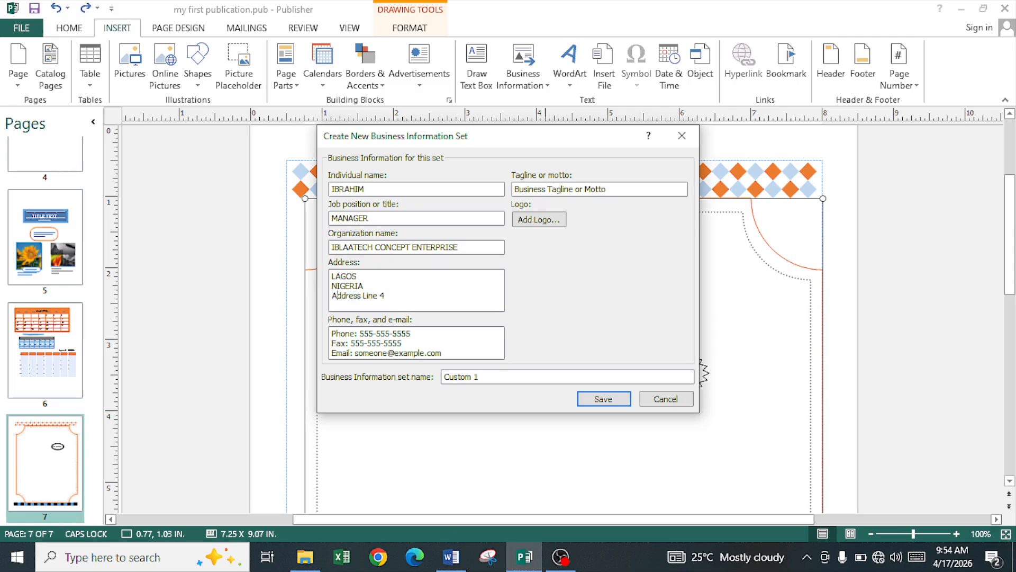
pyautogui.press('BackSpace')
pyautogui.press('BackSpace')
pyautogui.press('BackSpace')
pyautogui.press('BackSpace')
pyautogui.press('BackSpace')
pyautogui.press('BackSpace')
pyautogui.press('BackSpace')
# Step: Enter the real phone number, delete the fax line, and start retyping the e-mail address
pyautogui.moveTo(364, 333); pyautogui.dragTo(404, 337)
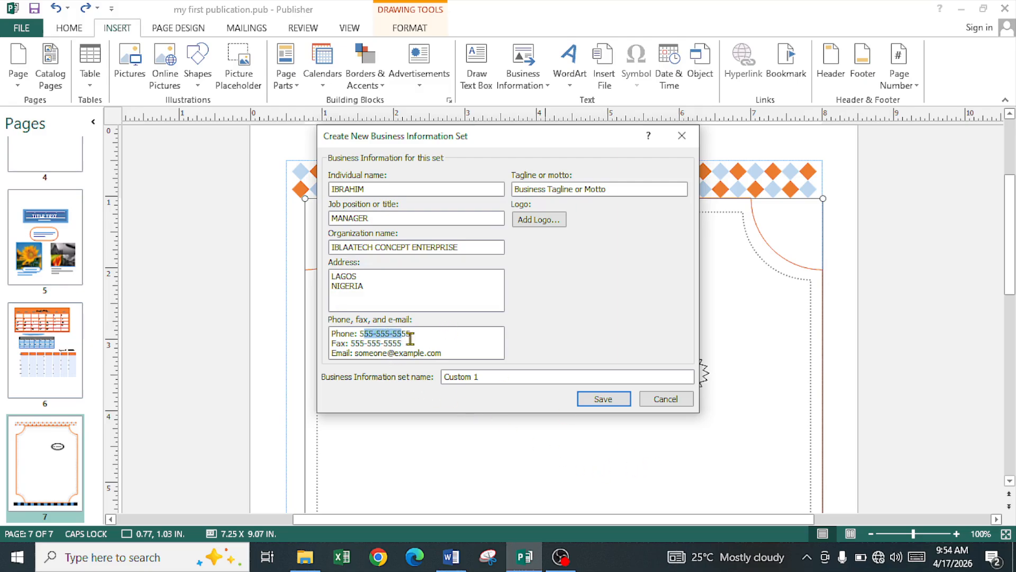
pyautogui.press('BackSpace')
pyautogui.press('BackSpace')
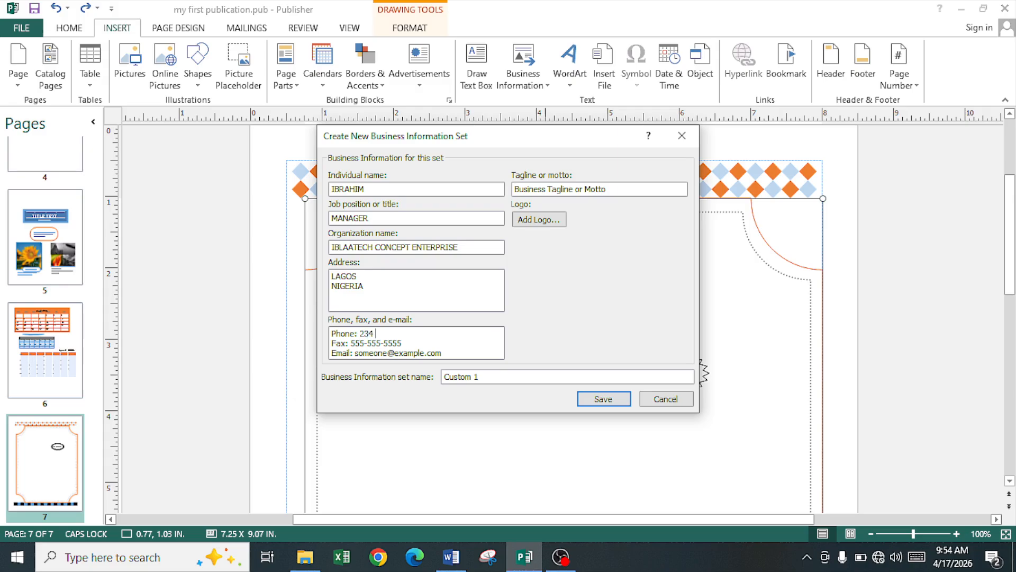
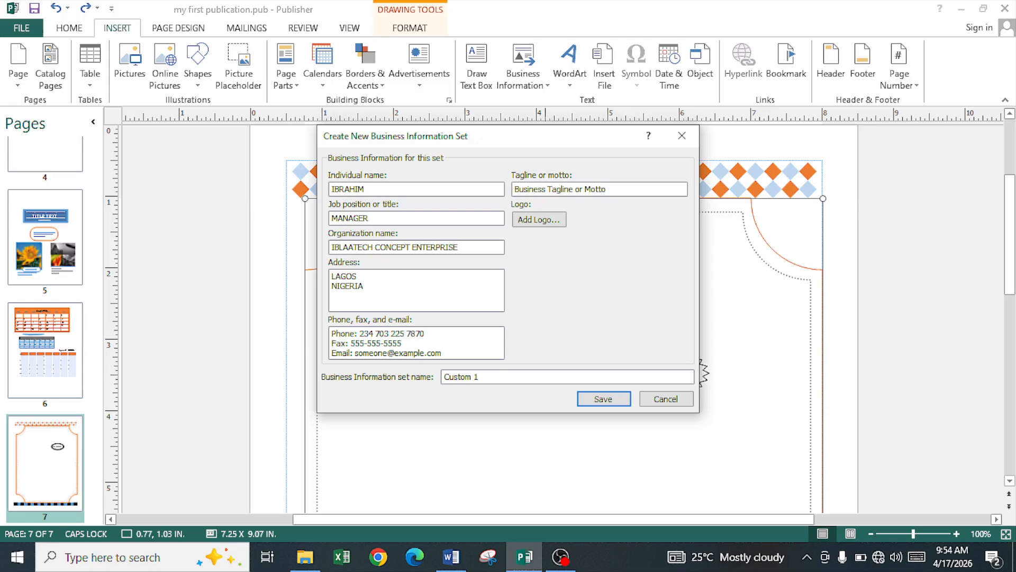
pyautogui.hotkey('shift', 'Down')
pyautogui.press('Delete')
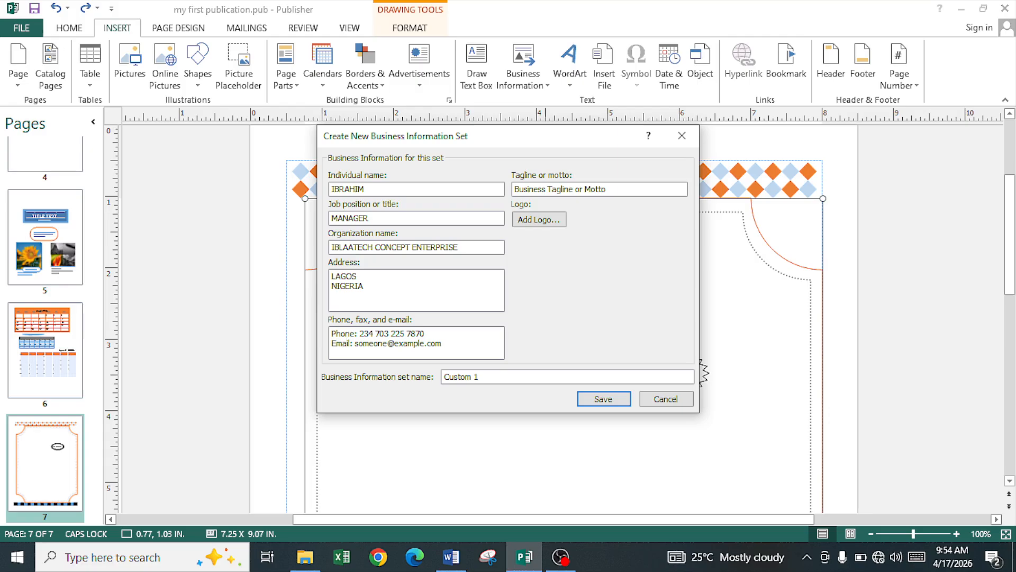
pyautogui.moveTo(356, 343); pyautogui.dragTo(443, 344)
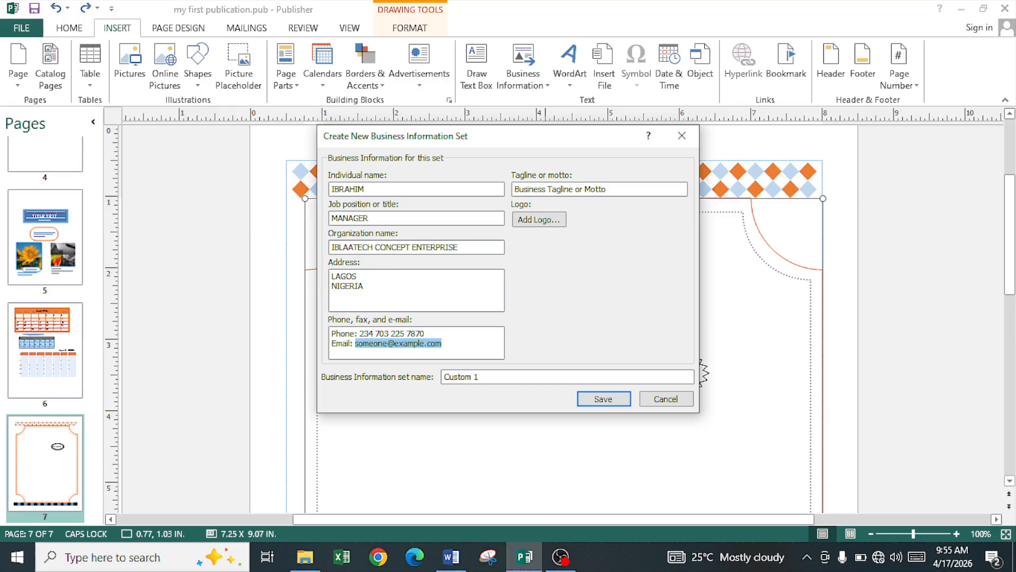
pyautogui.write('I')
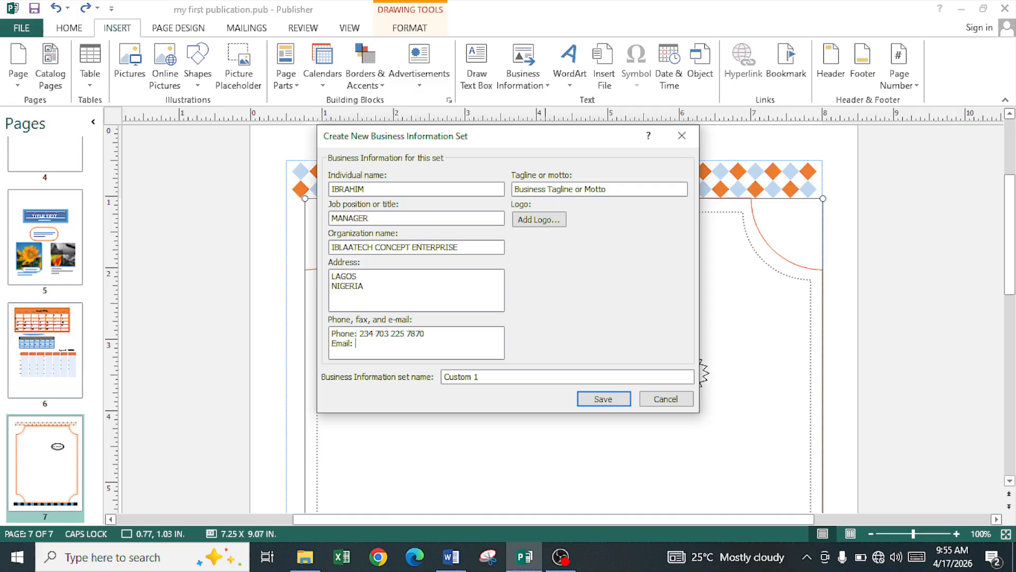
pyautogui.press('capslock')
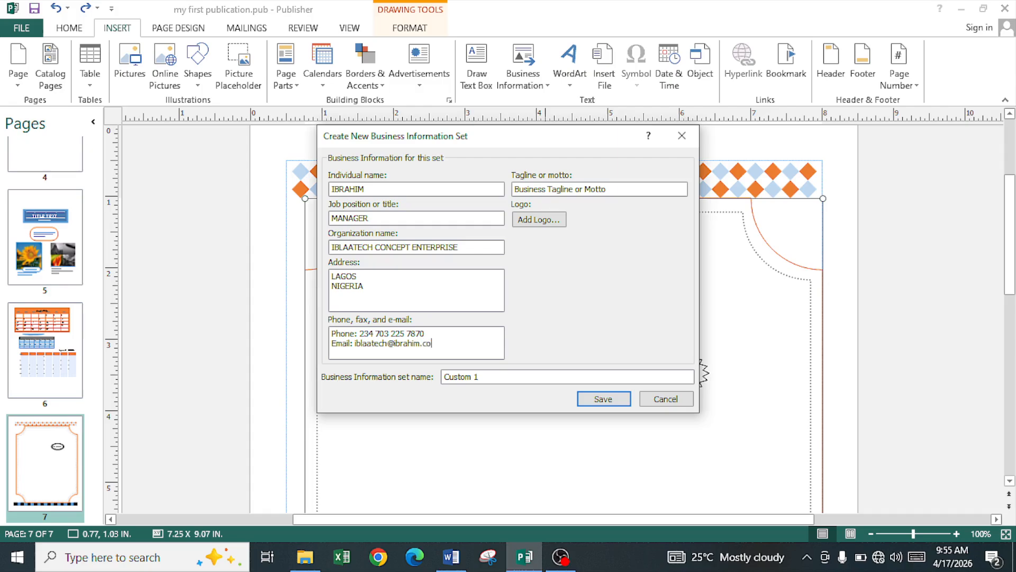
pyautogui.press('BackSpace')
pyautogui.press('BackSpace')
pyautogui.press('BackSpace')
pyautogui.press('BackSpace')
pyautogui.press('BackSpace')
pyautogui.press('BackSpace')
pyautogui.press('BackSpace')
pyautogui.press('BackSpace')
pyautogui.press('BackSpace')
pyautogui.press('BackSpace')
pyautogui.press('BackSpace')
pyautogui.press('BackSpace')
pyautogui.press('BackSpace')
pyautogui.press('BackSpace')
# Step: Add the LAT PASSPORT photo as the information set's logo
pyautogui.click(540, 219)
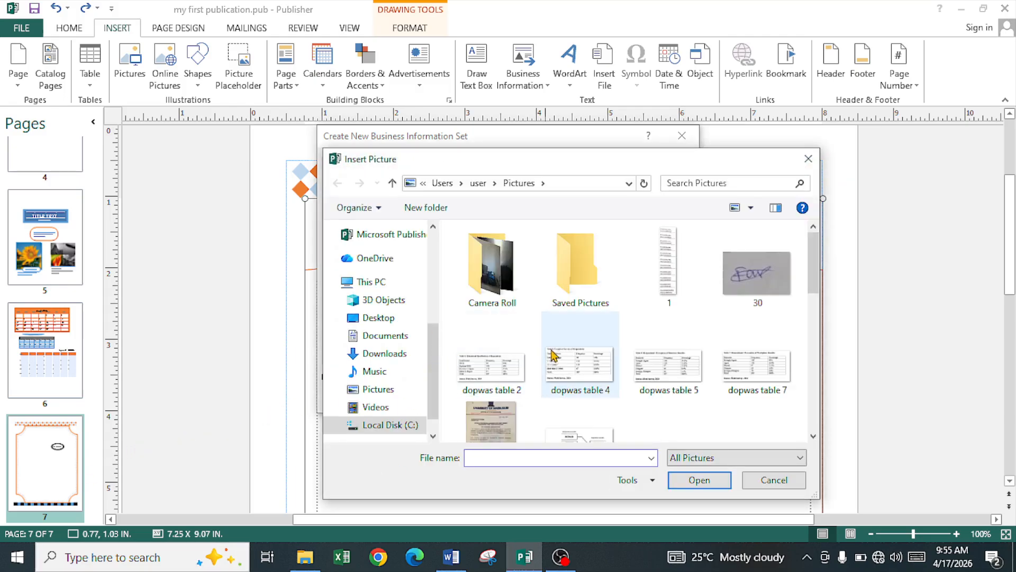
pyautogui.scroll(-5, 712, 350)
pyautogui.scroll(-3, 712, 349)
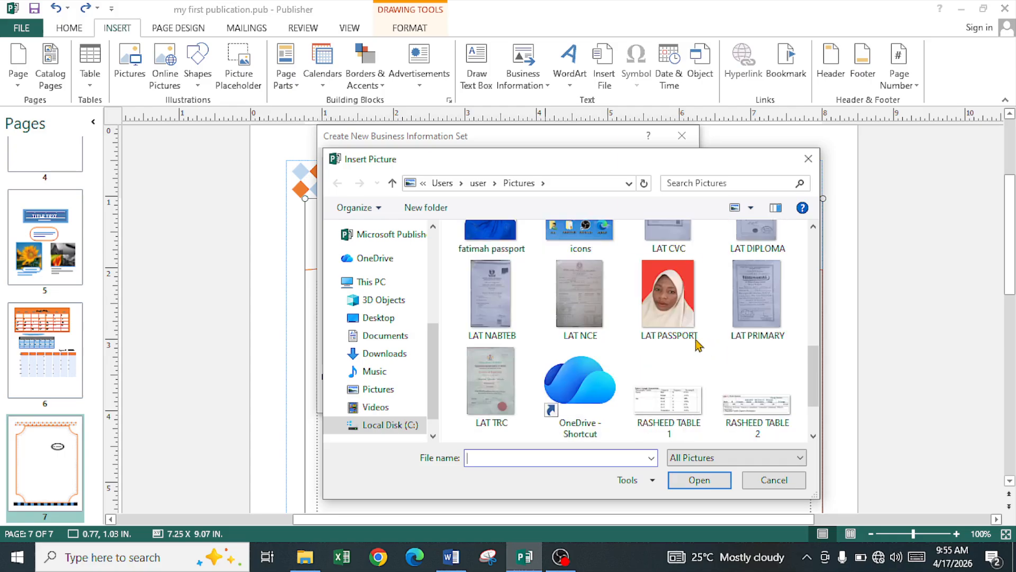
pyautogui.doubleClick(683, 328)
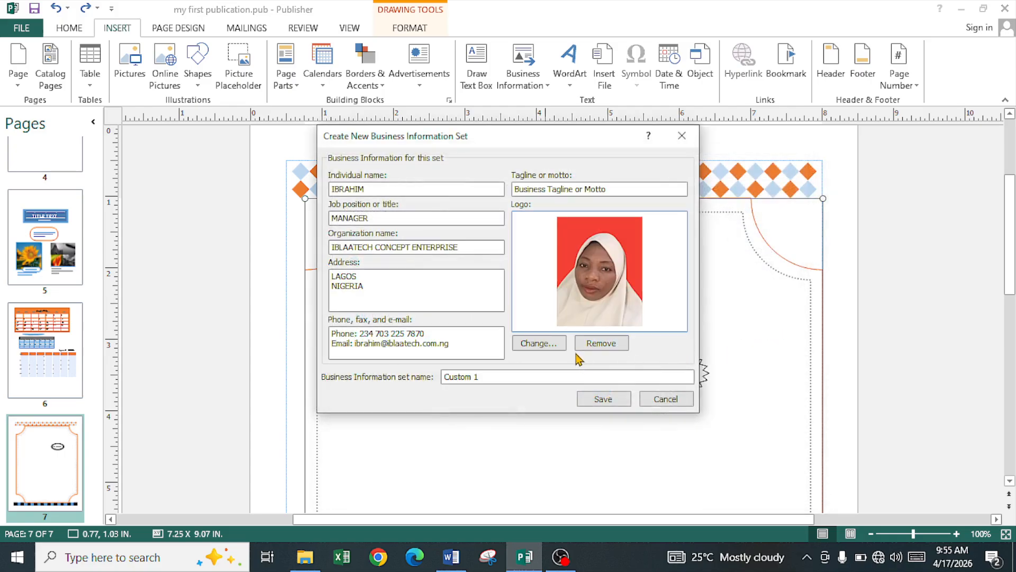
# Step: Rename the information set from Custom 1 to 'iblaatech manager'
pyautogui.click(501, 378)
pyautogui.press('BackSpace')
pyautogui.press('BackSpace')
pyautogui.press('BackSpace')
pyautogui.press('BackSpace')
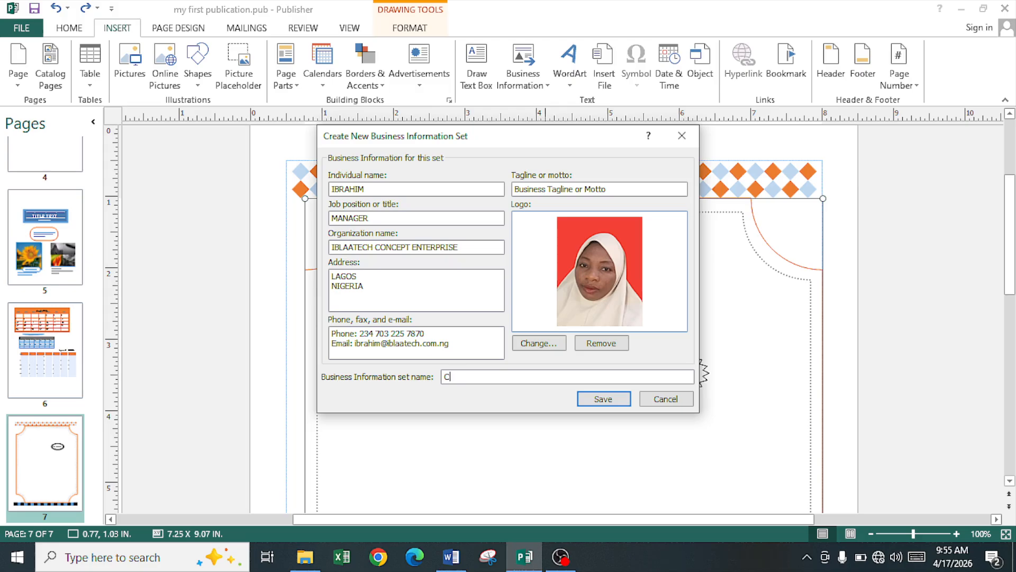
pyautogui.press('BackSpace')
pyautogui.write('iblaatech manager')
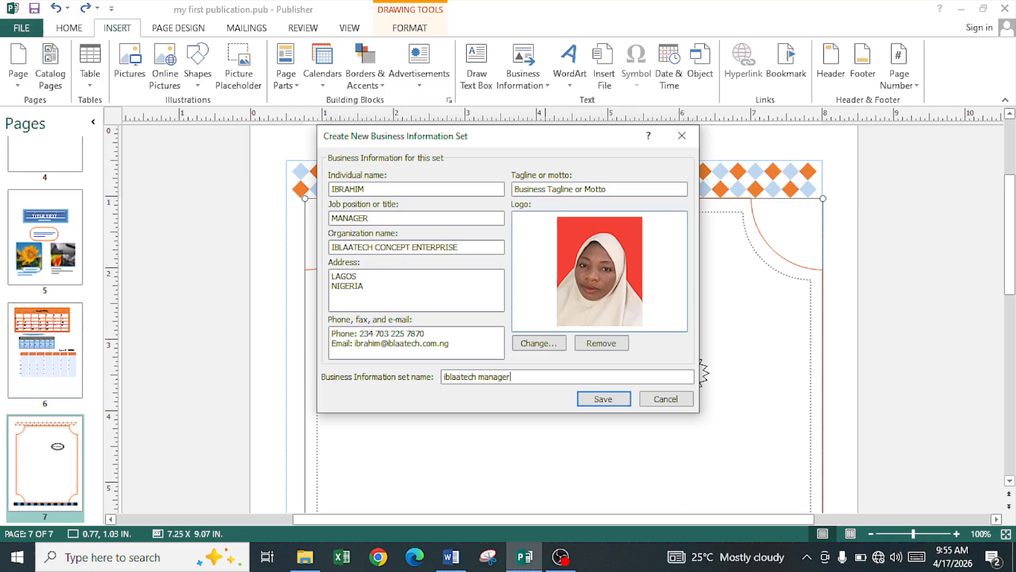
# Step: Save the iblaatech manager set and update the publication with its details
pyautogui.click(604, 400)
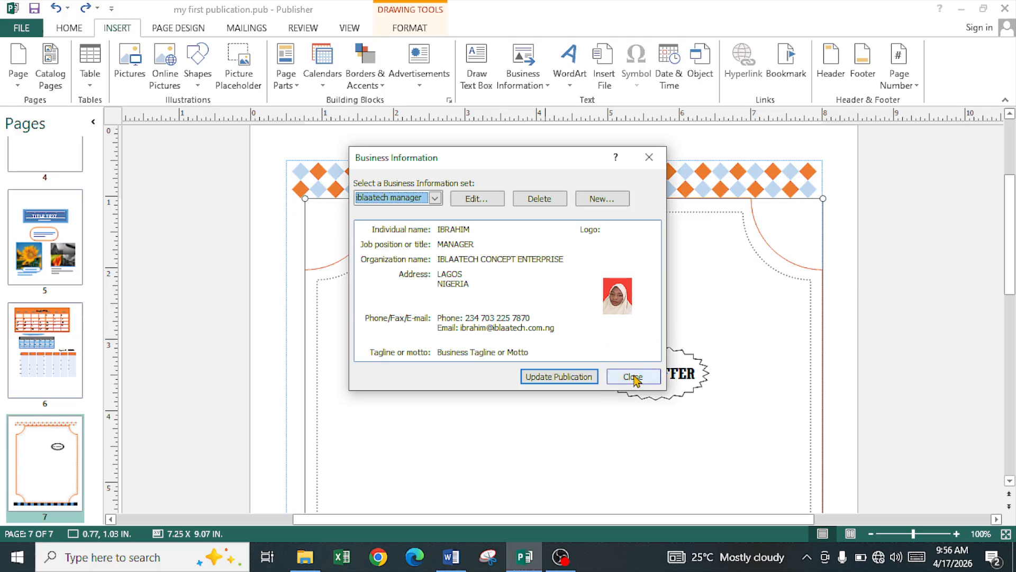
pyautogui.click(575, 377)
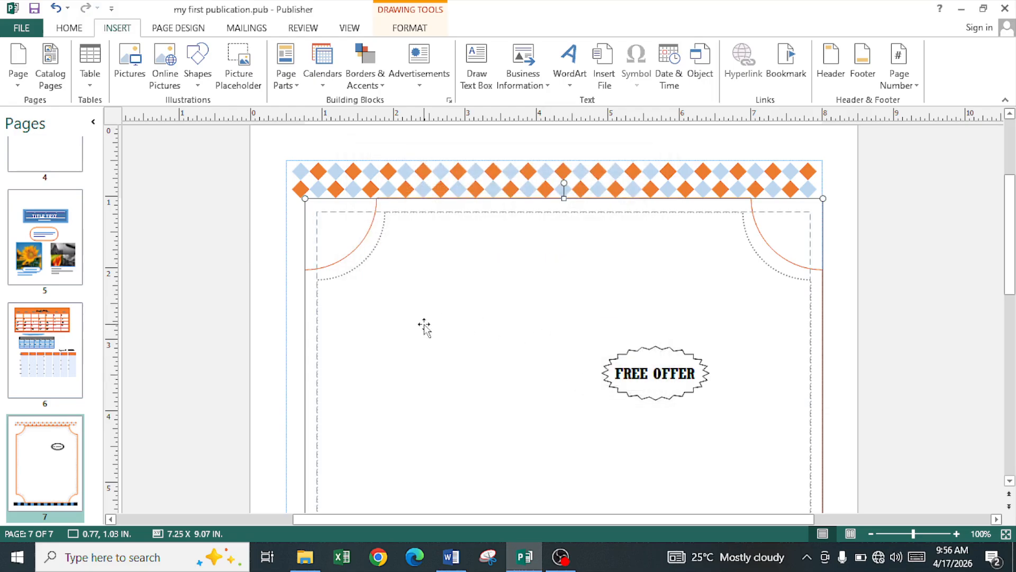
pyautogui.scroll(-3, 556, 339)
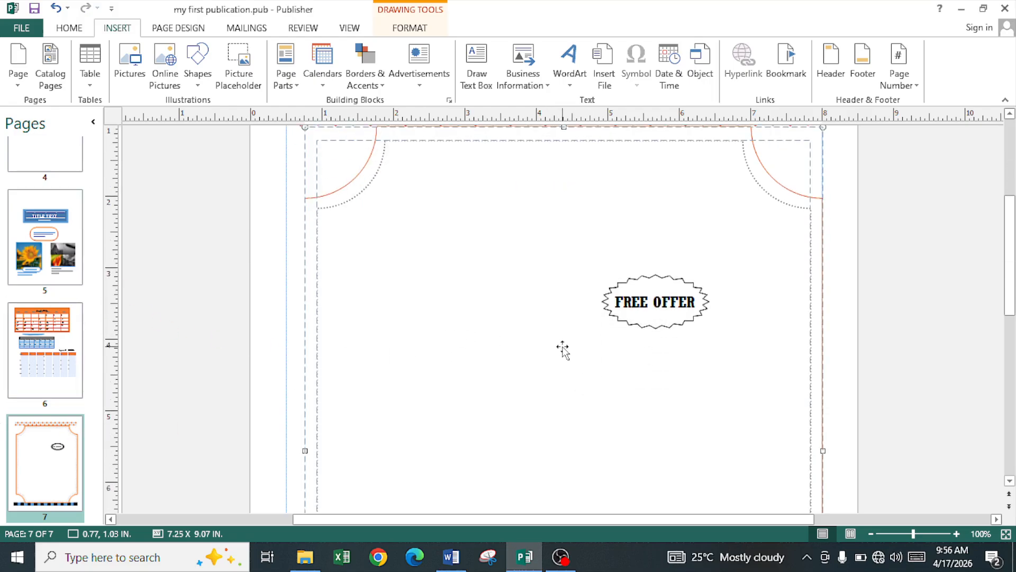
pyautogui.scroll(-6, 569, 432)
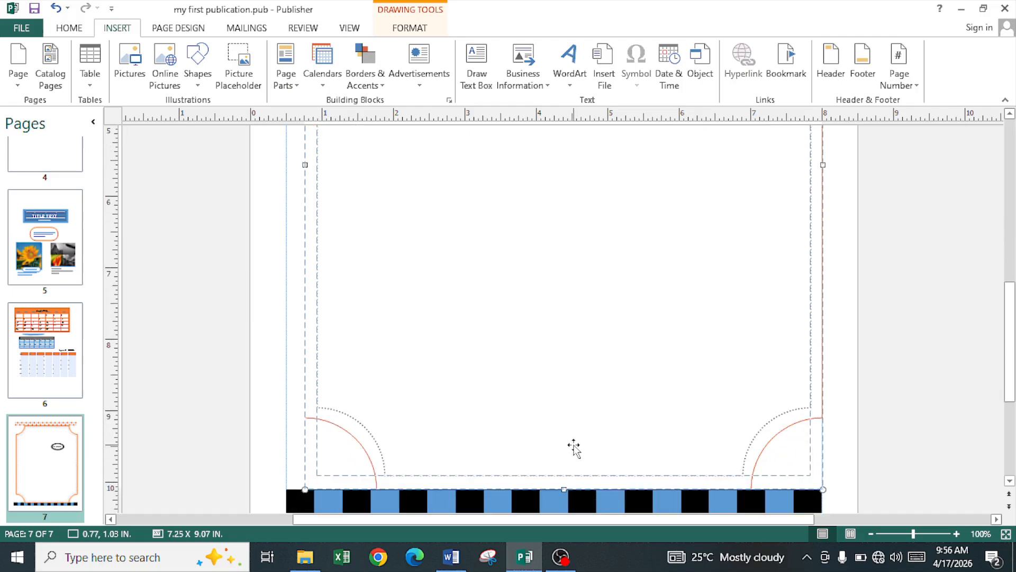
# Step: Add a blank page 8 and pick a plain WordArt style for it
pyautogui.click(20, 78)
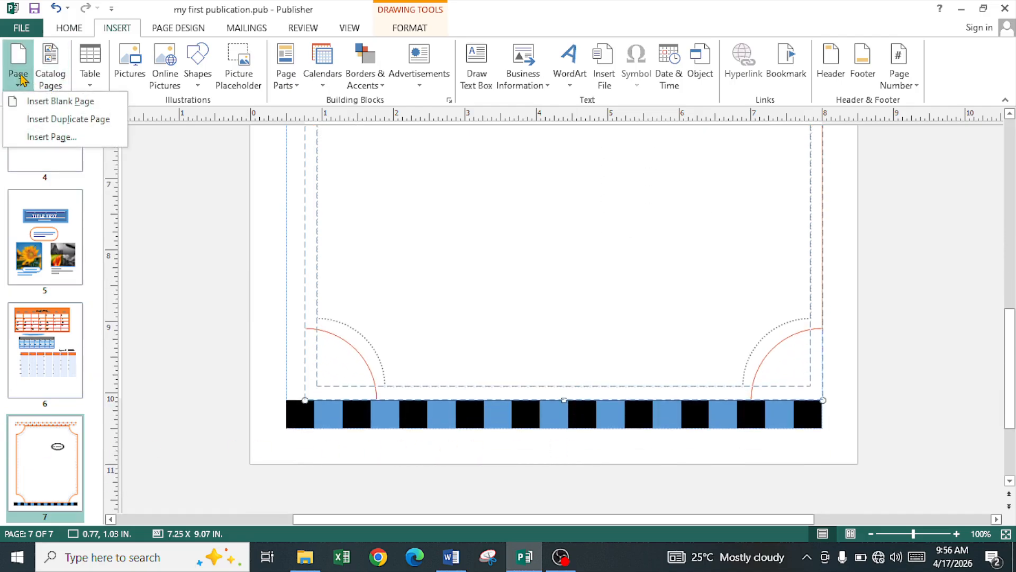
pyautogui.click(46, 105)
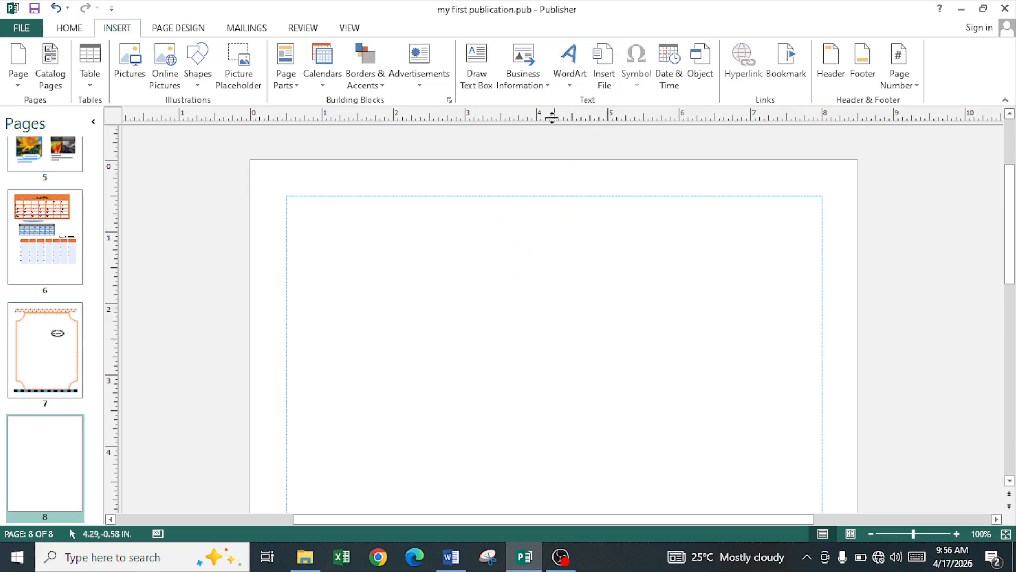
pyautogui.click(568, 79)
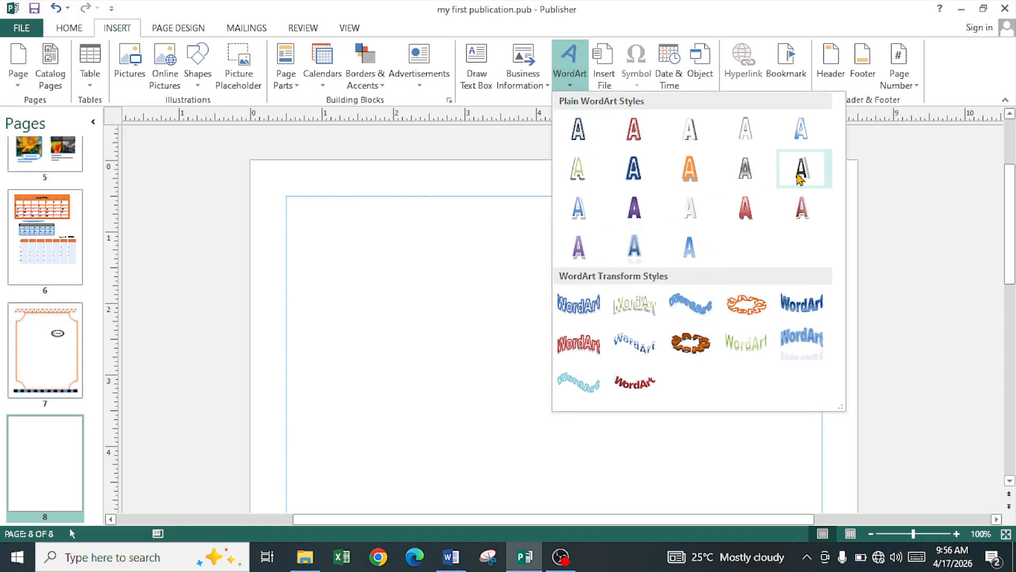
pyautogui.click(638, 169)
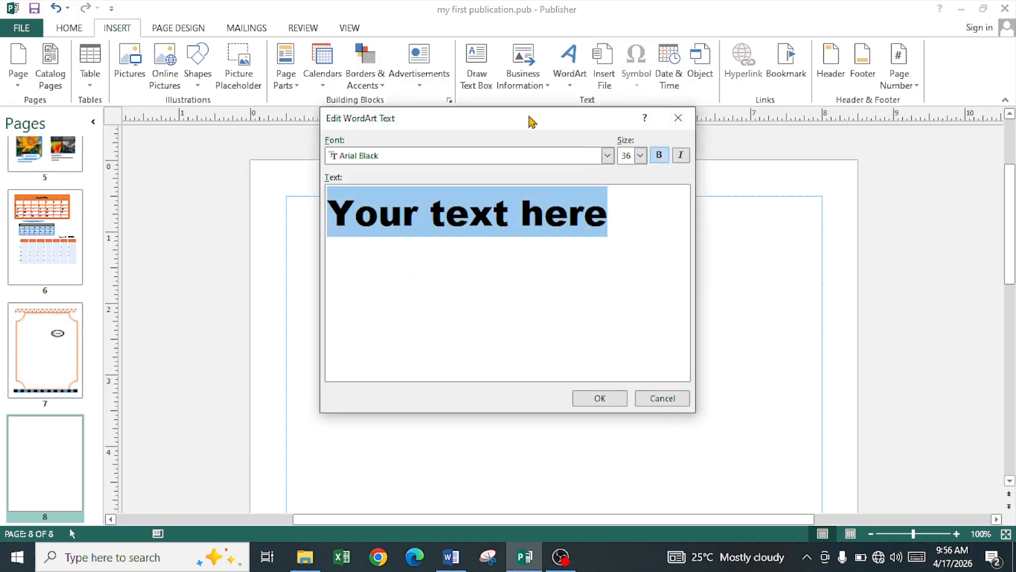
# Step: Enter 'NEWS HEADING' as the WordArt text in Arial Black 36 bold
pyautogui.moveTo(528, 119); pyautogui.dragTo(538, 139)
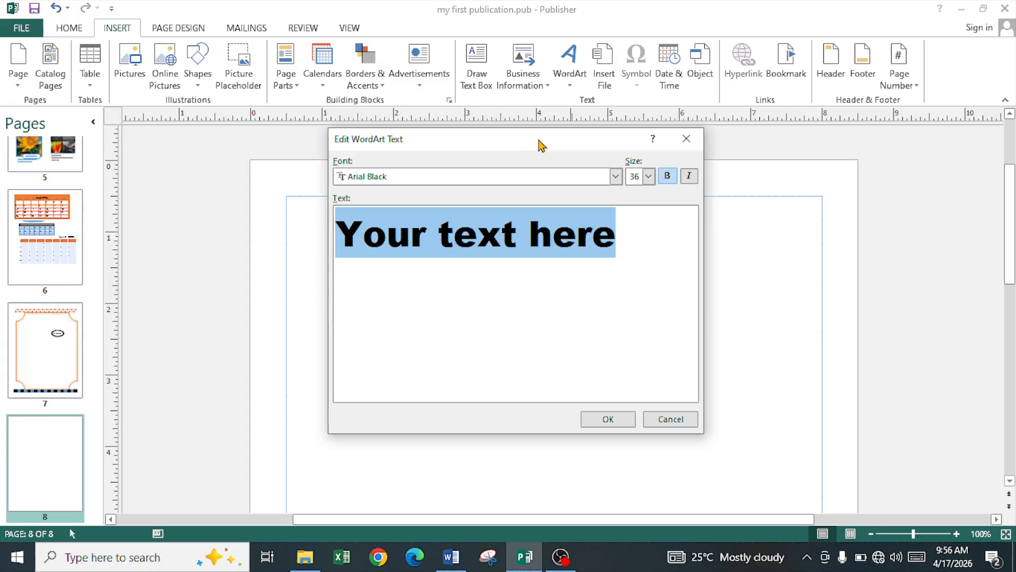
pyautogui.write('ib')
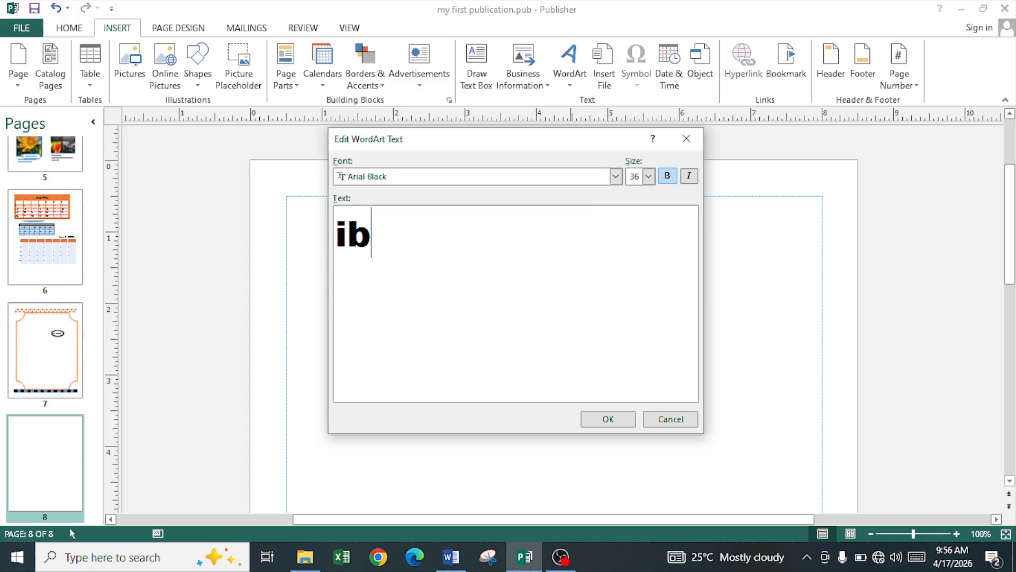
pyautogui.press('BackSpace')
pyautogui.press('BackSpace')
pyautogui.press('capslock')
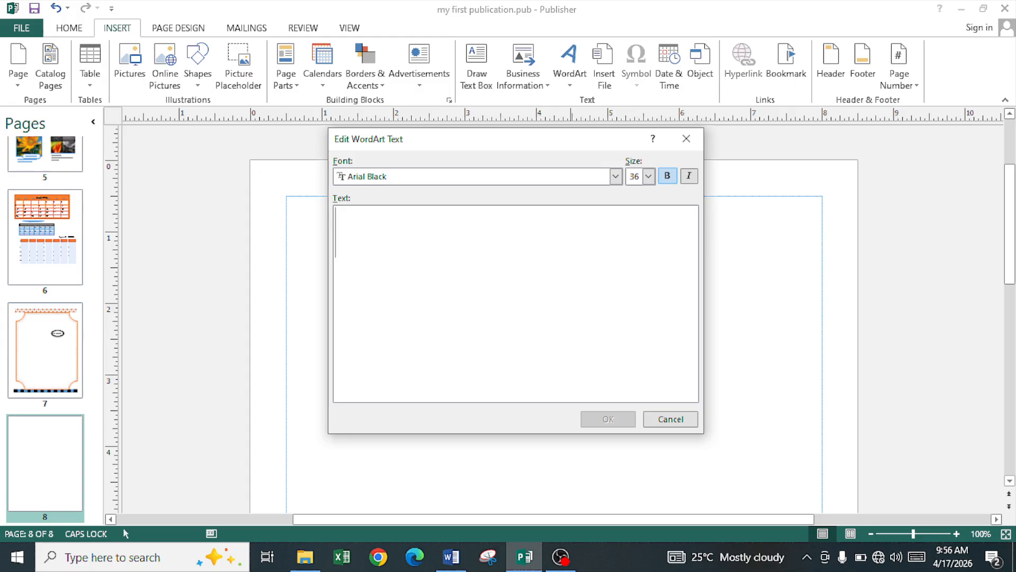
pyautogui.write('B')
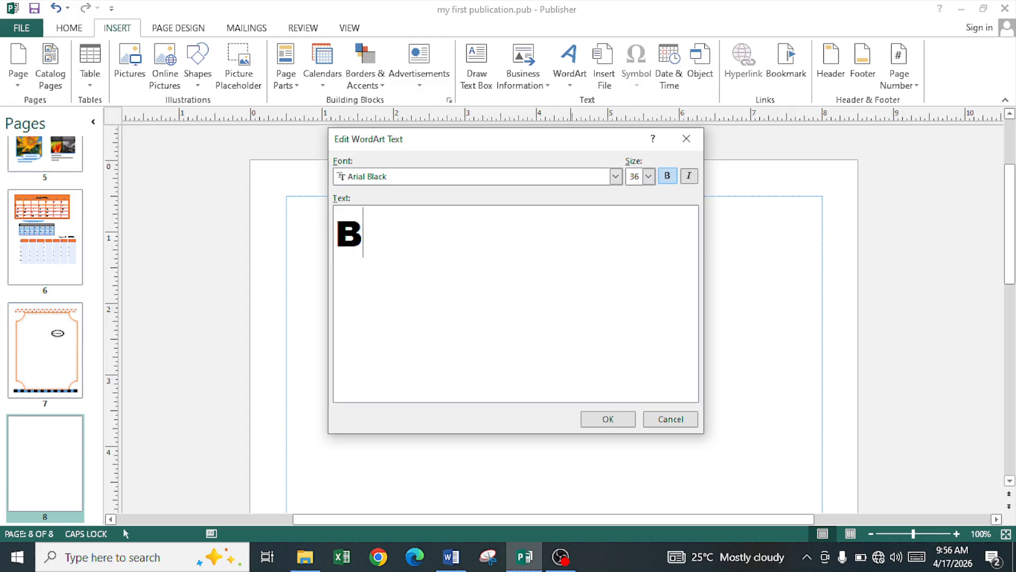
pyautogui.press('BackSpace')
pyautogui.write('NEWS')
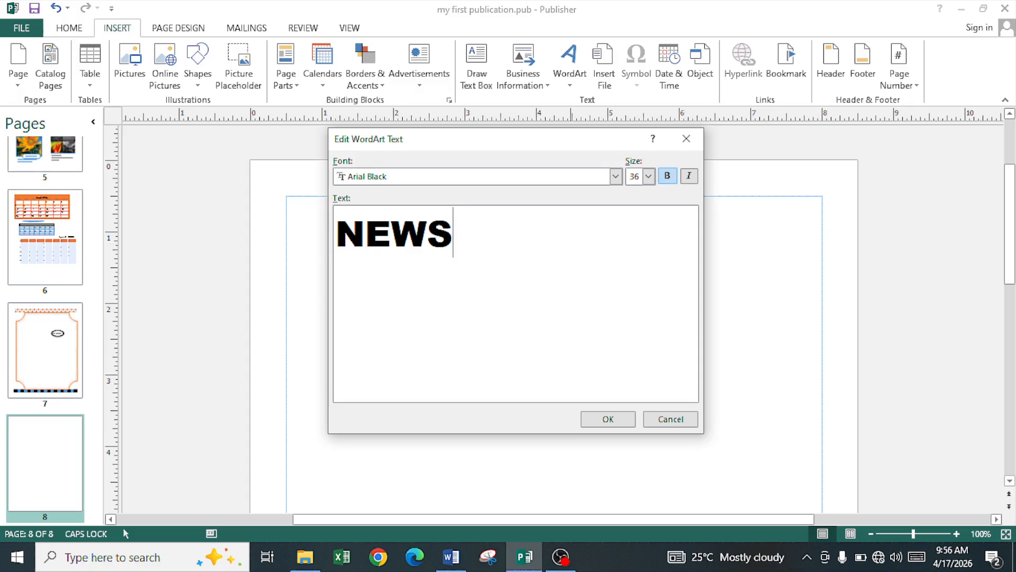
pyautogui.write(' HEADI')
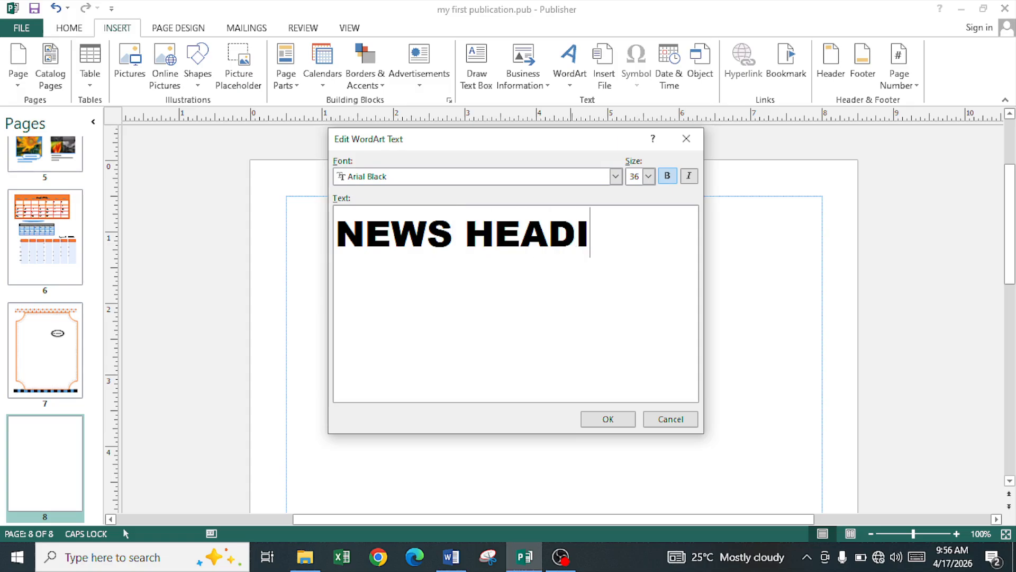
pyautogui.write('NG')
pyautogui.click(604, 418)
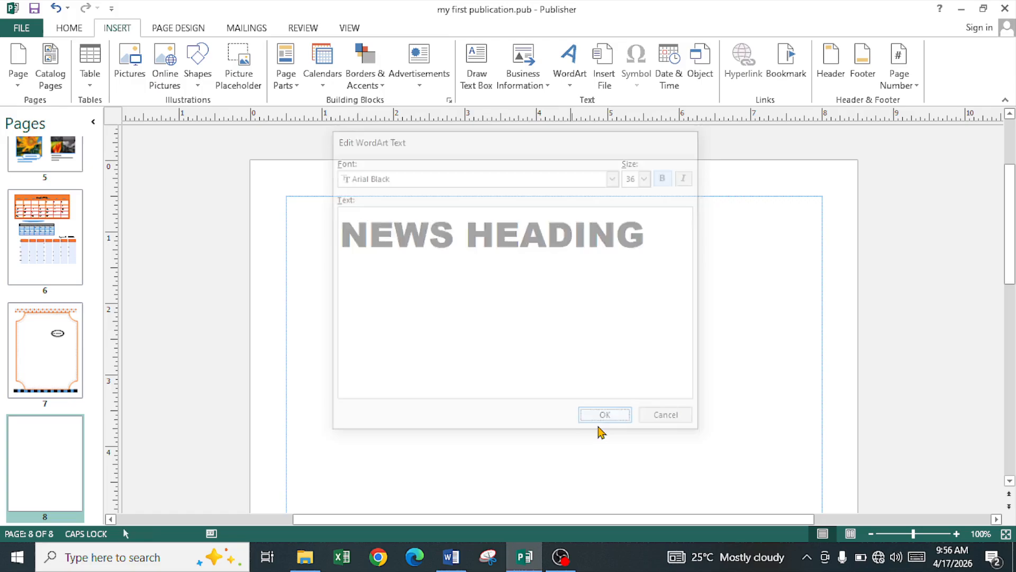
# Step: Move the heading to the page's top-left, widen it to 6.4 inches, and slant its letters
pyautogui.moveTo(544, 310); pyautogui.dragTo(420, 239)
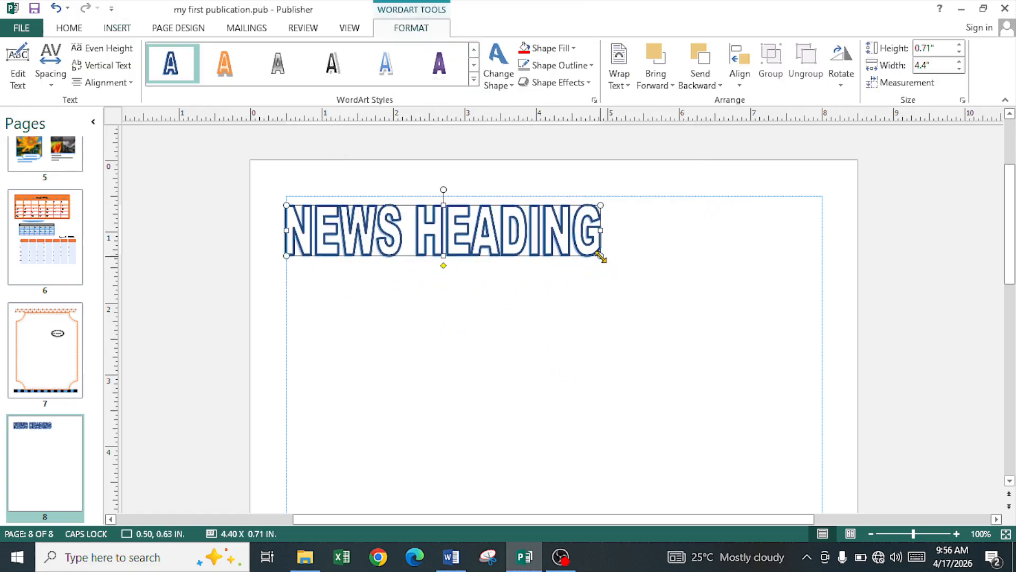
pyautogui.moveTo(600, 256); pyautogui.dragTo(744, 263)
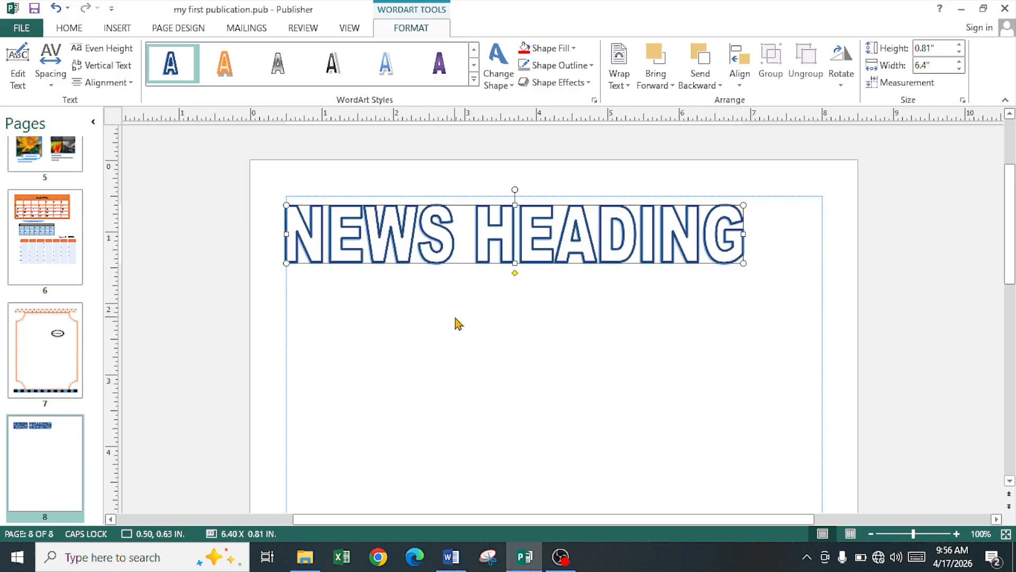
pyautogui.moveTo(514, 273)
pyautogui.mouseDown()
pyautogui.moveTo(526, 275)
pyautogui.moveTo(500, 274)
pyautogui.mouseUp()
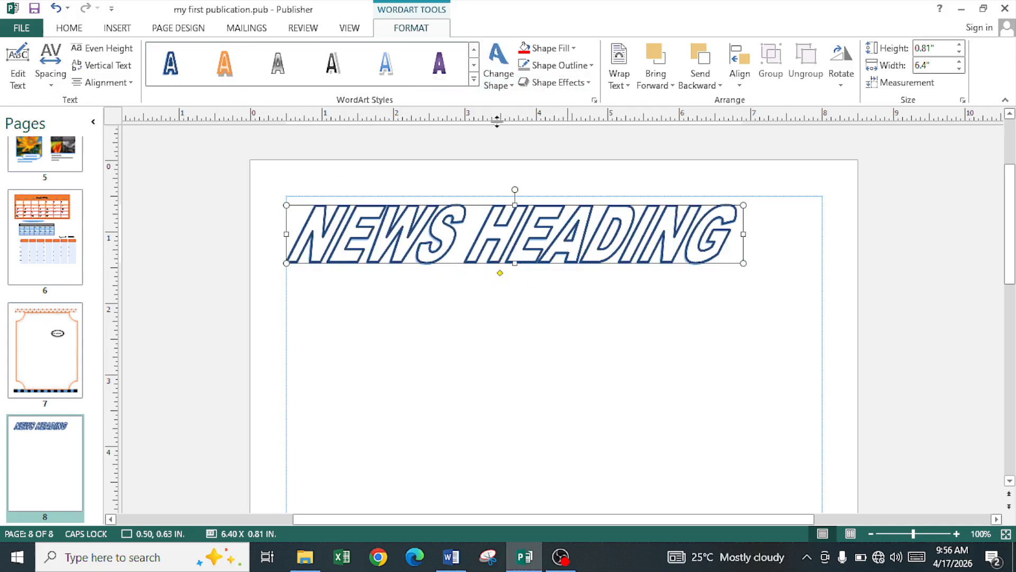
# Step: Delete the space so the WordArt reads 'NEWSHEADING'
pyautogui.click(19, 79)
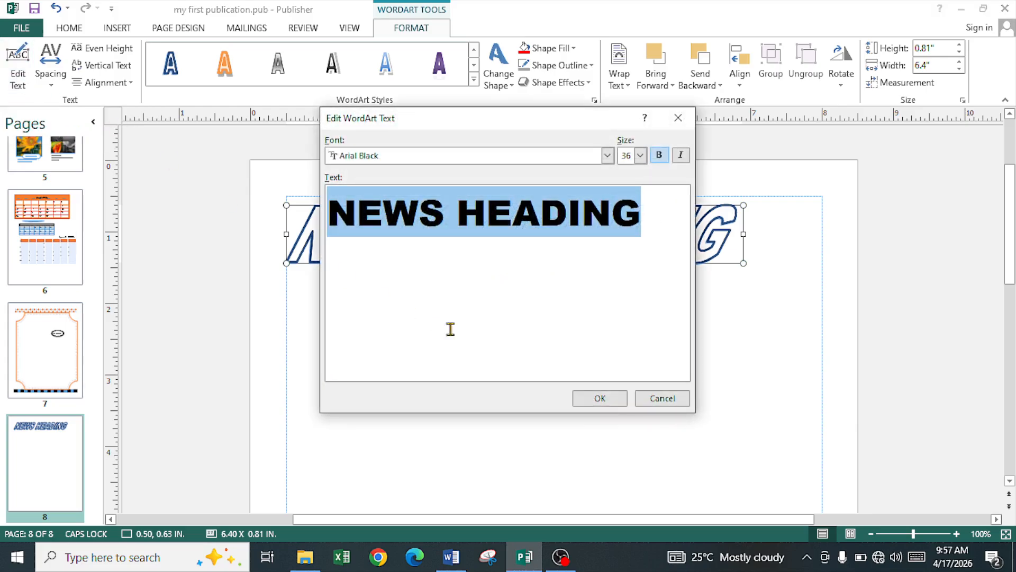
pyautogui.click(458, 212)
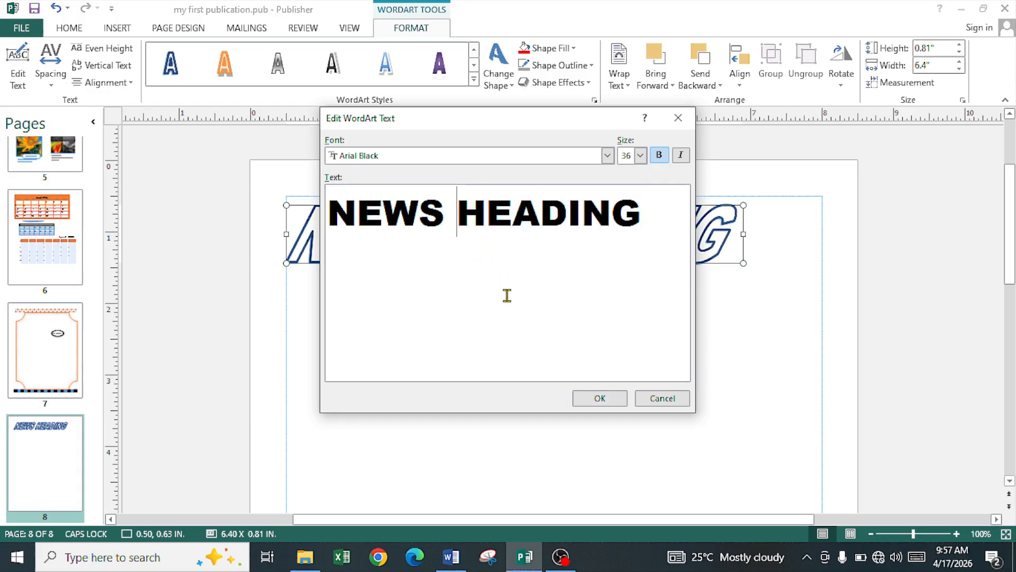
pyautogui.press('BackSpace')
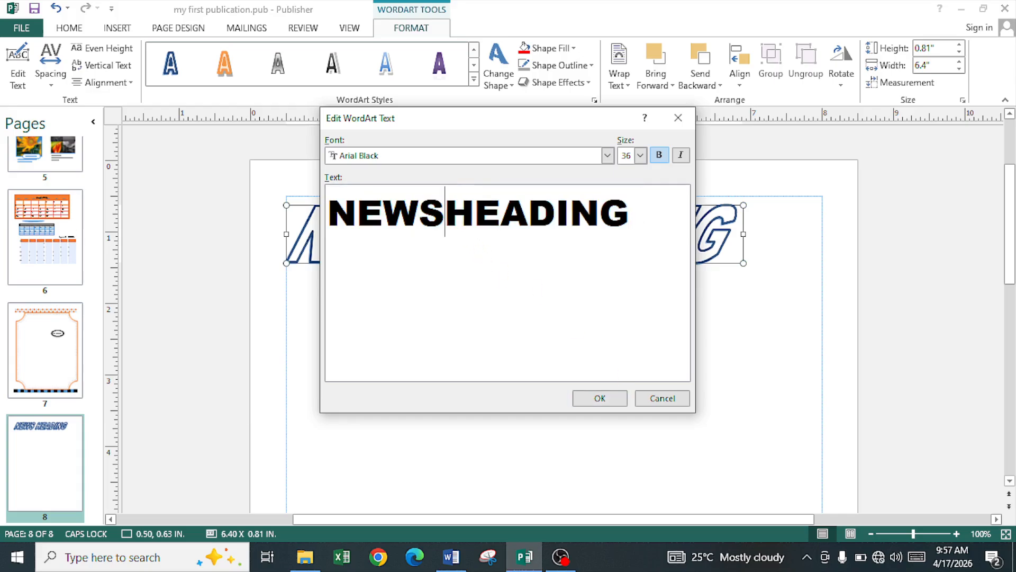
pyautogui.click(605, 400)
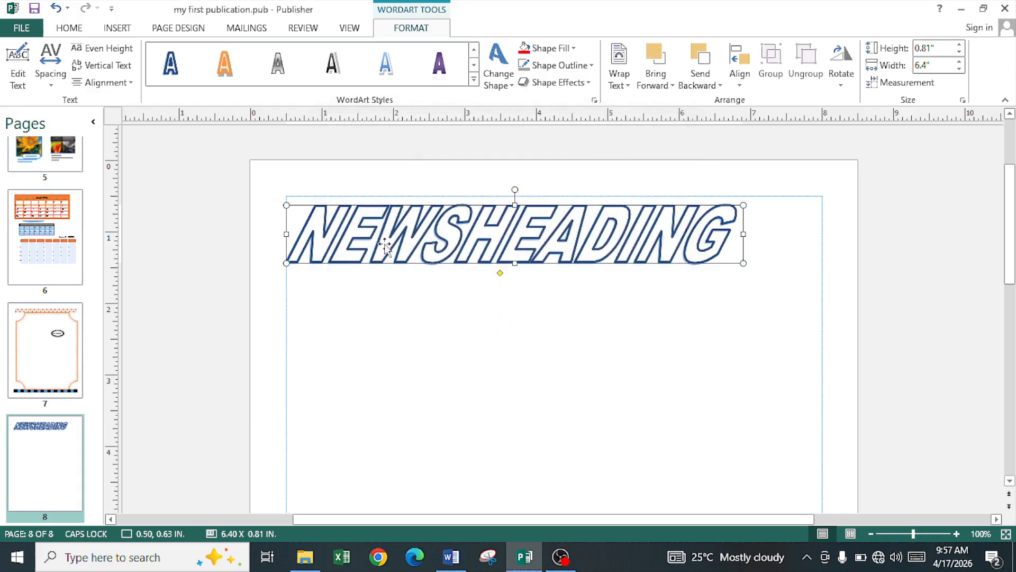
pyautogui.click(58, 88)
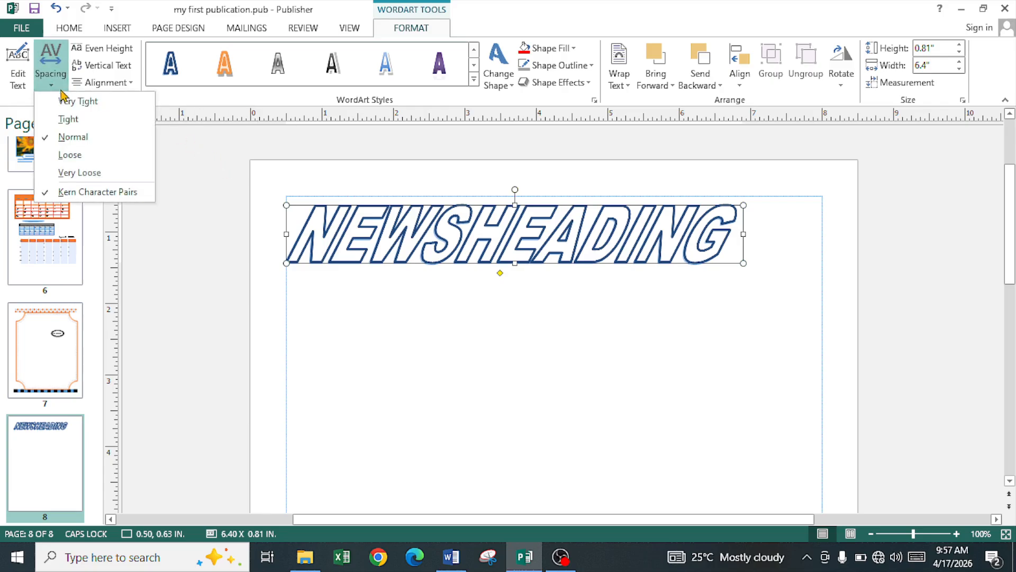
# Step: Give NEWSHEADING Very Loose letter spacing and left alignment, then shift it further right
pyautogui.click(80, 173)
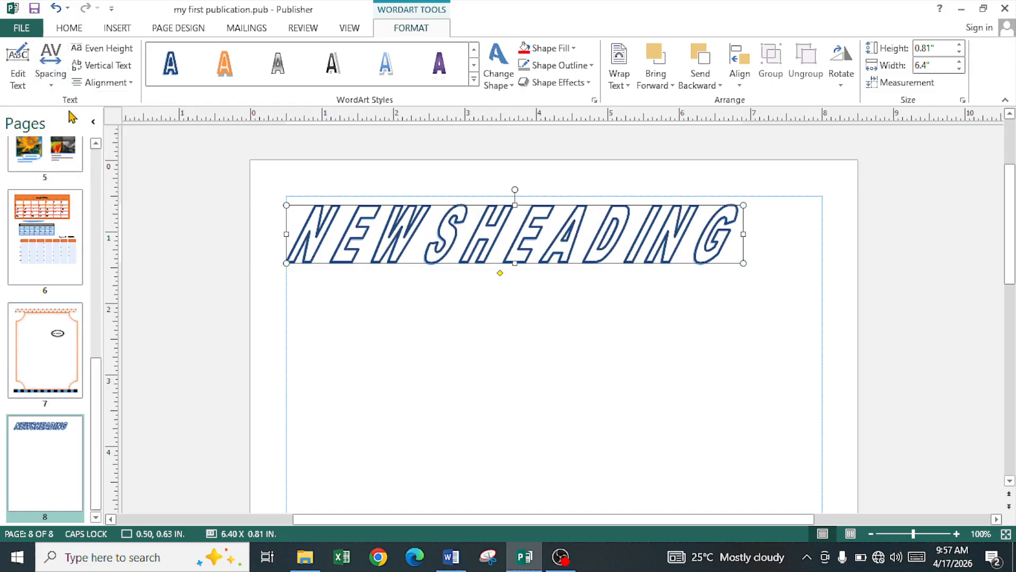
pyautogui.click(112, 49)
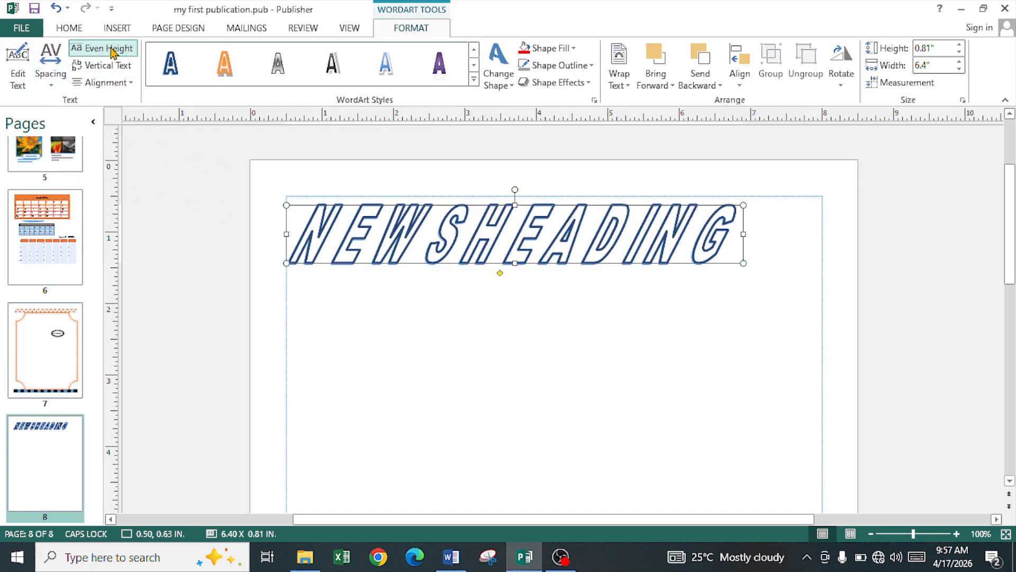
pyautogui.click(103, 66)
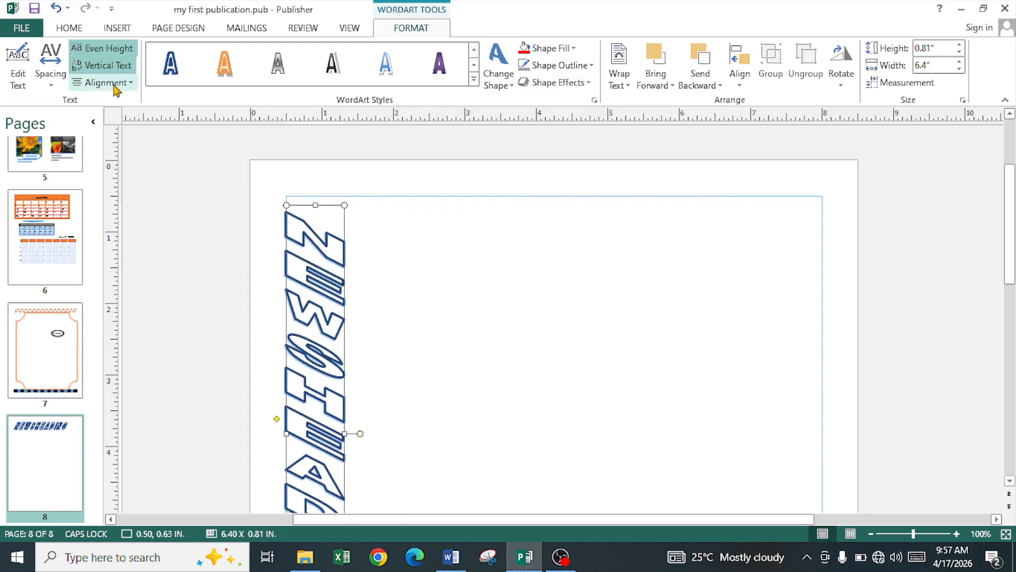
pyautogui.click(103, 48)
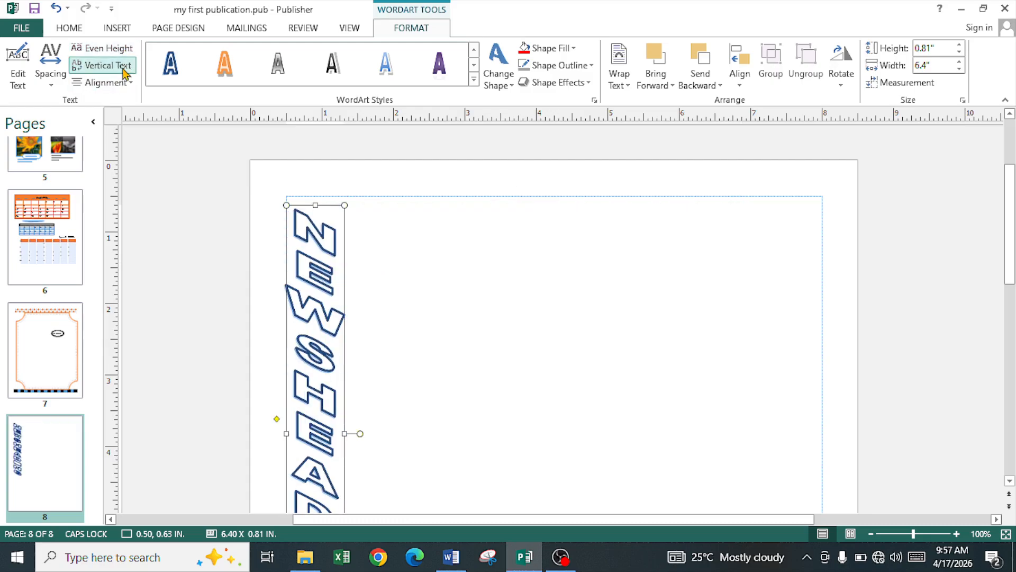
pyautogui.click(106, 65)
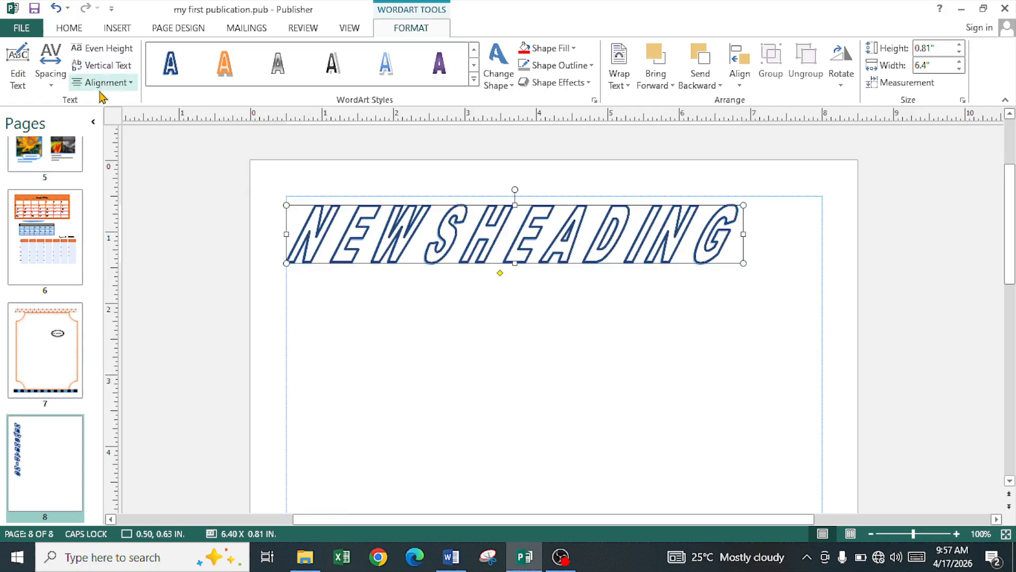
pyautogui.click(106, 82)
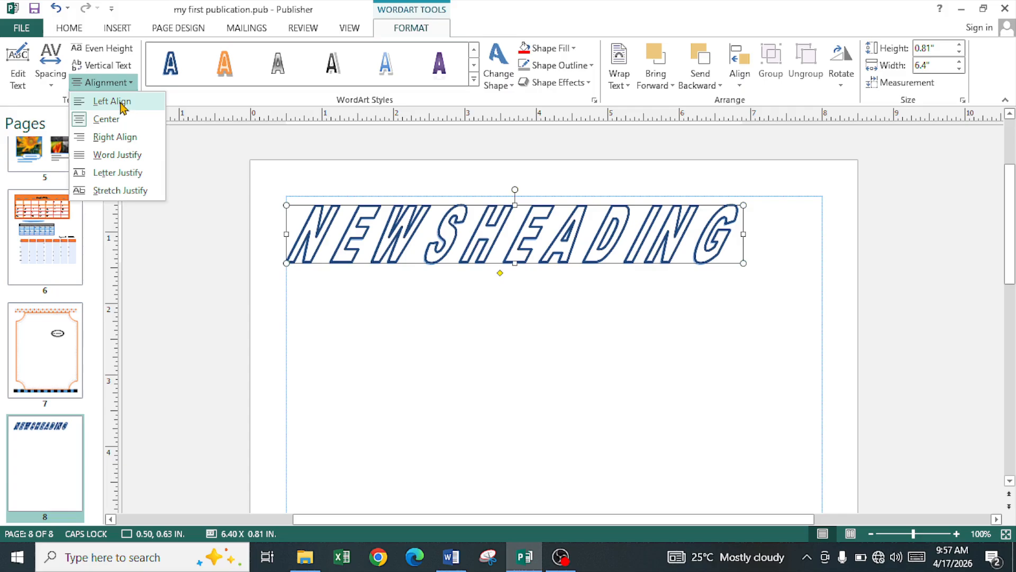
pyautogui.click(122, 102)
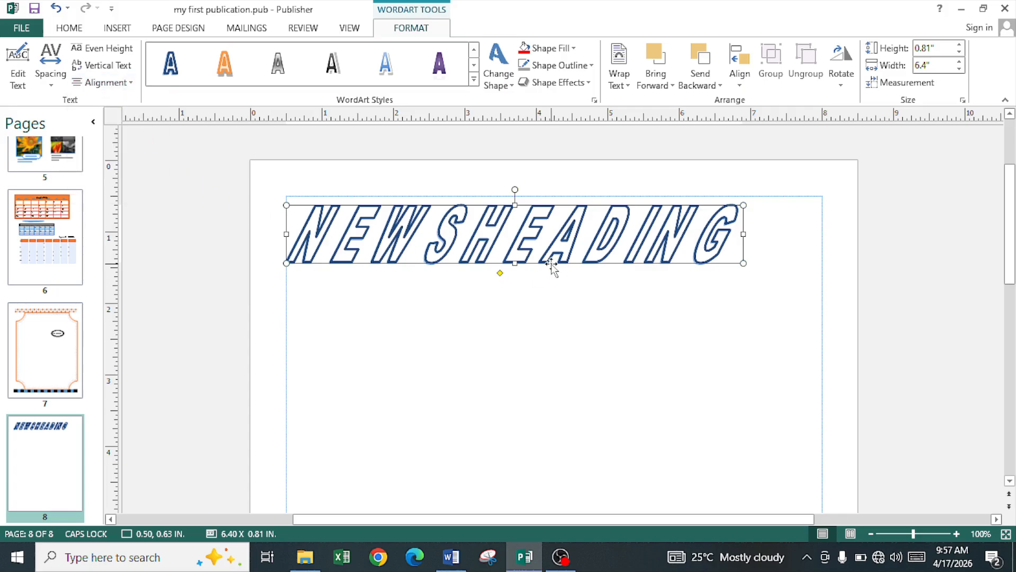
pyautogui.moveTo(556, 268); pyautogui.dragTo(614, 271)
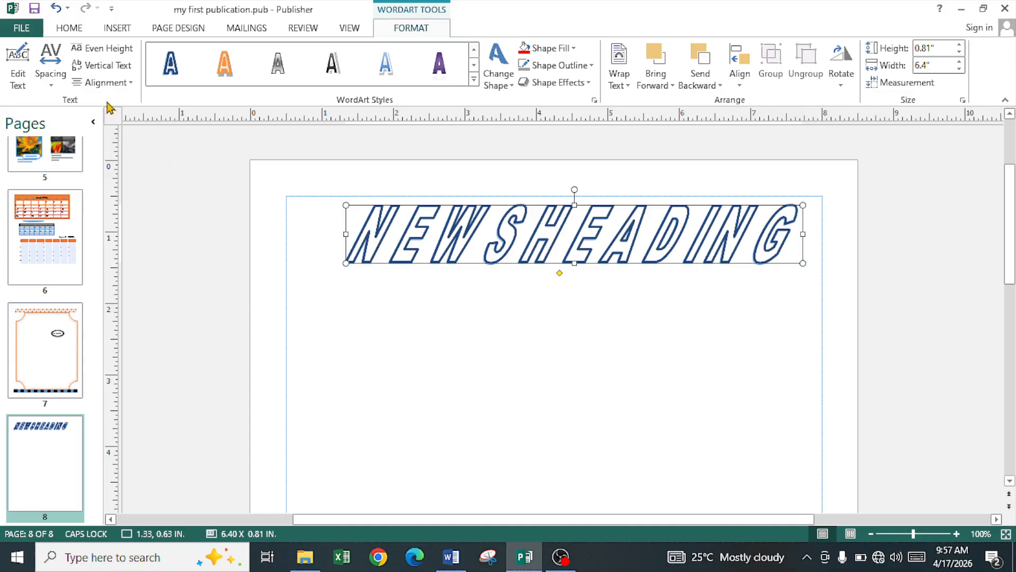
pyautogui.click(474, 79)
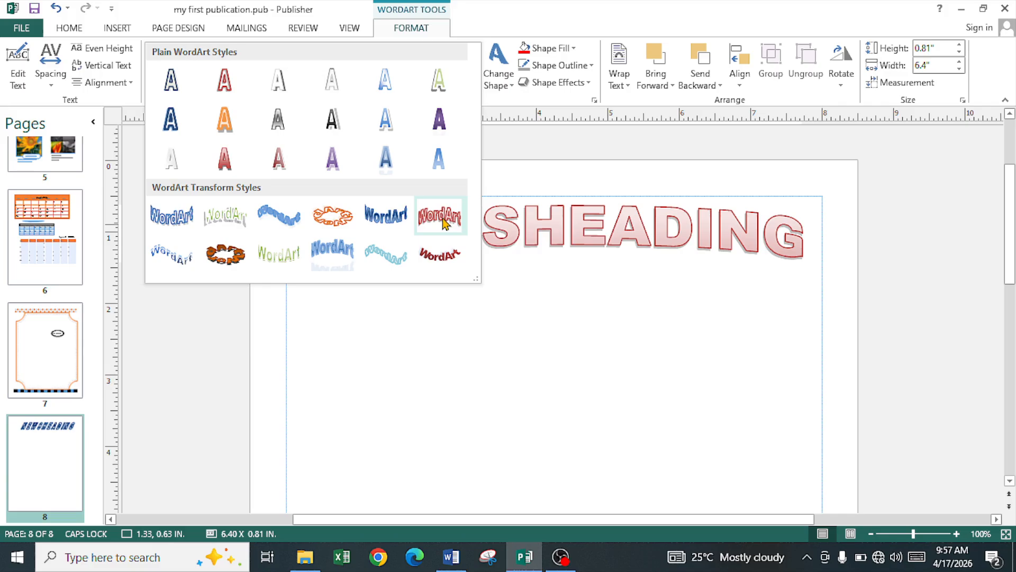
pyautogui.click(424, 257)
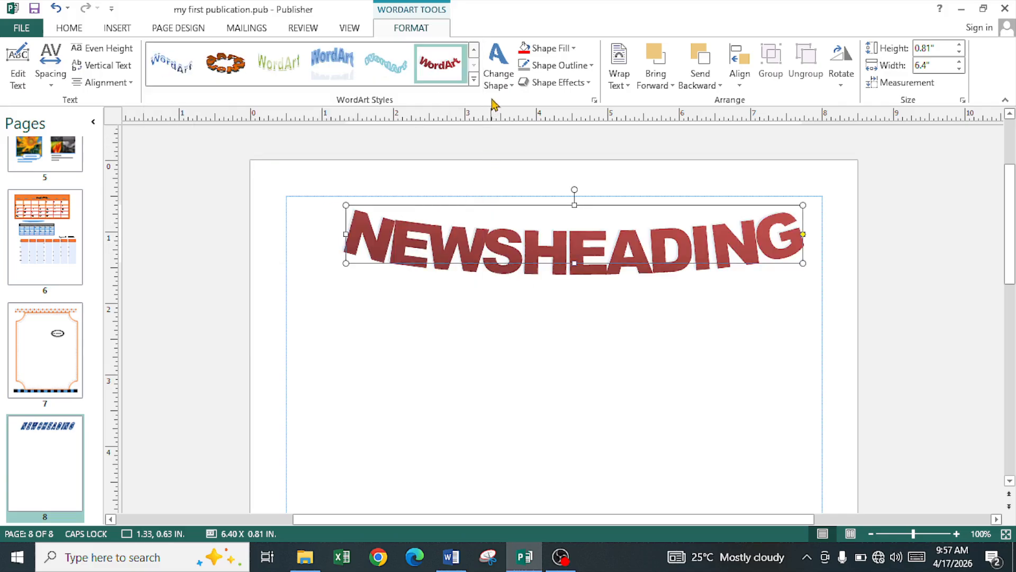
pyautogui.click(510, 91)
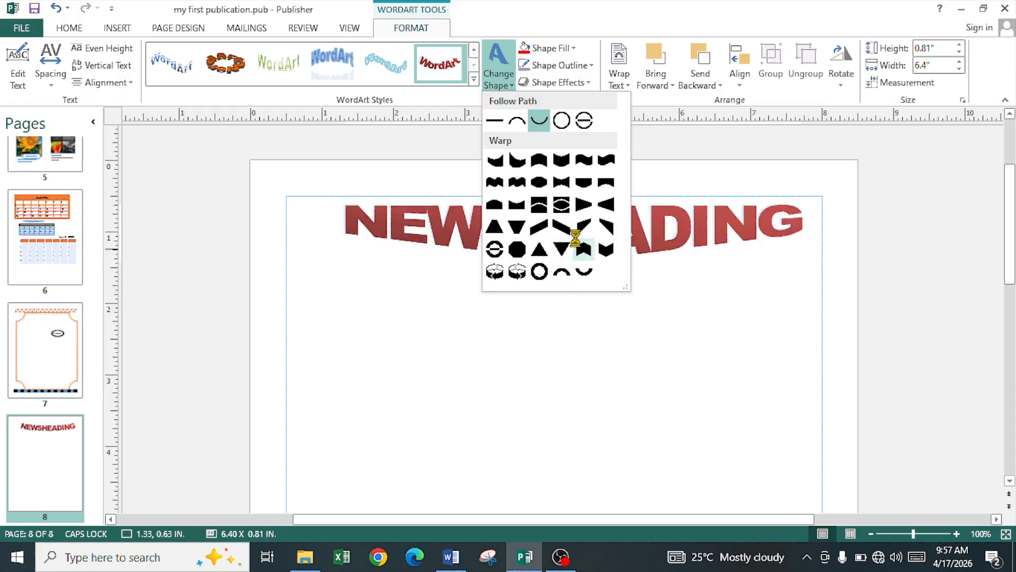
pyautogui.click(584, 160)
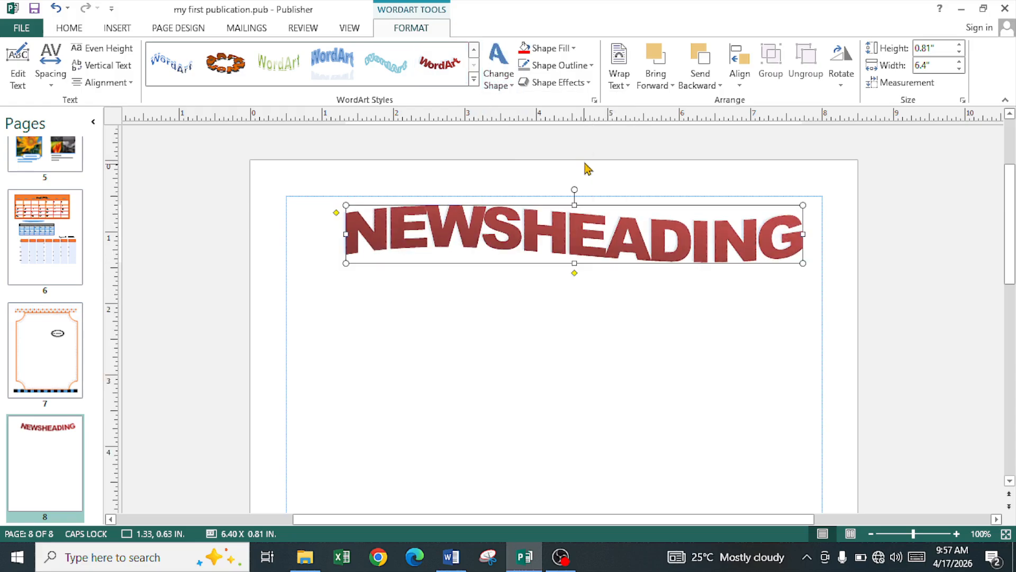
pyautogui.click(548, 49)
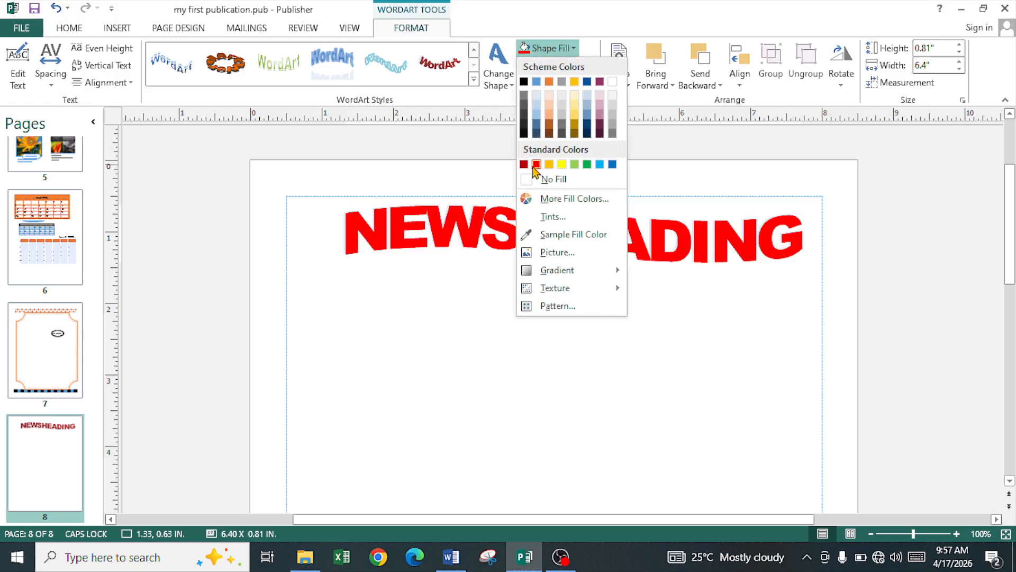
pyautogui.click(536, 165)
pyautogui.click(560, 65)
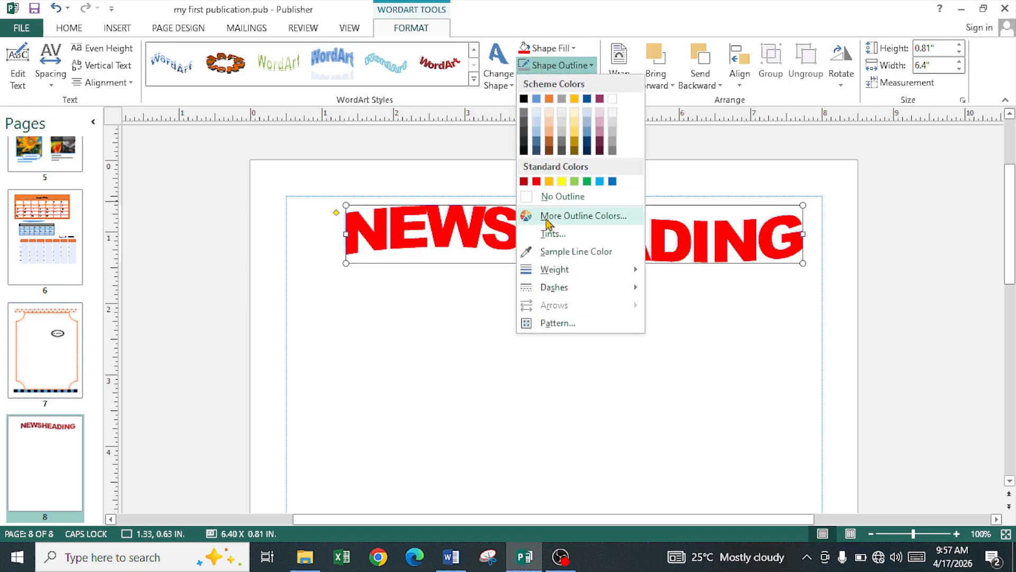
pyautogui.click(523, 99)
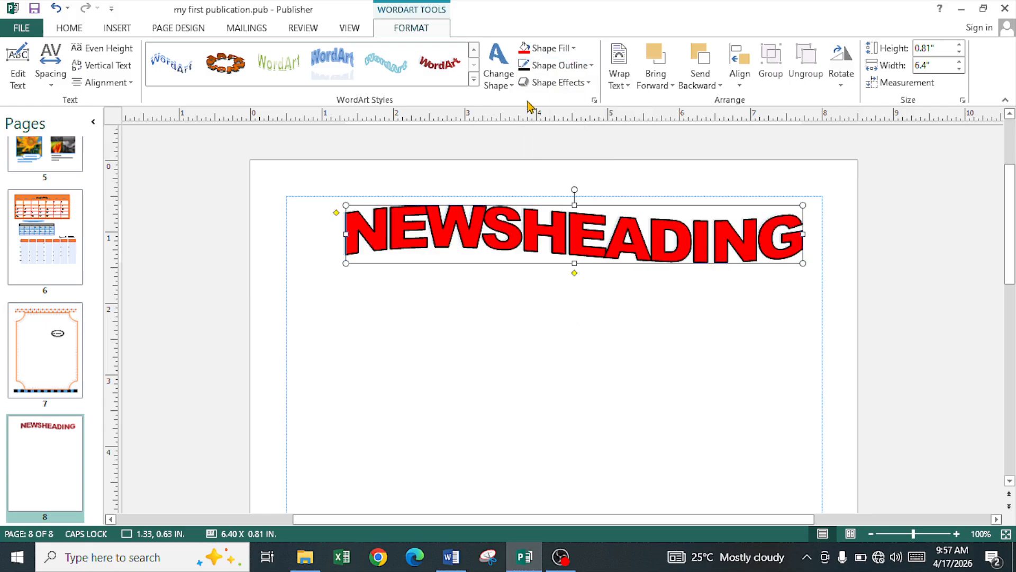
pyautogui.click(623, 88)
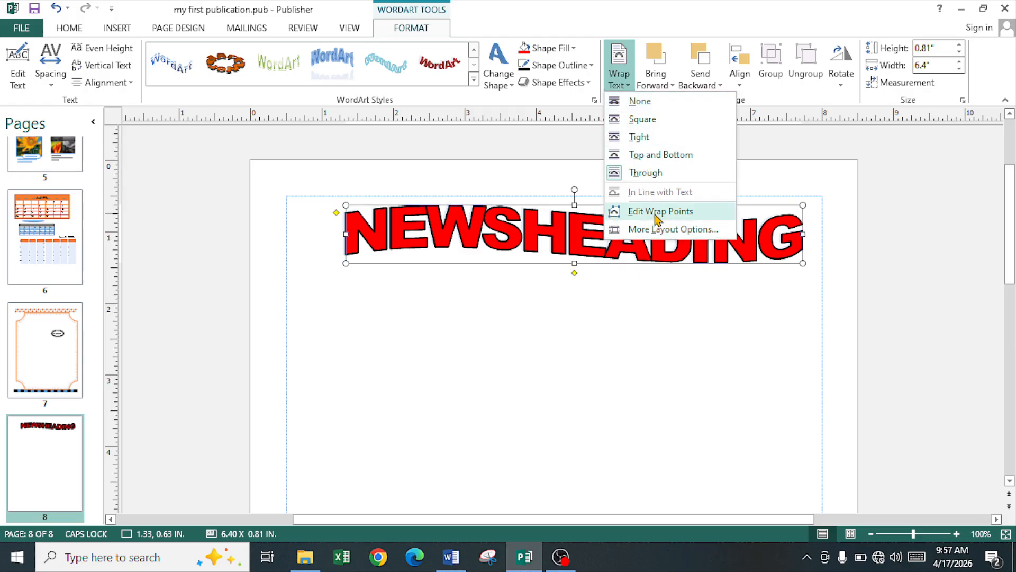
pyautogui.click(541, 250)
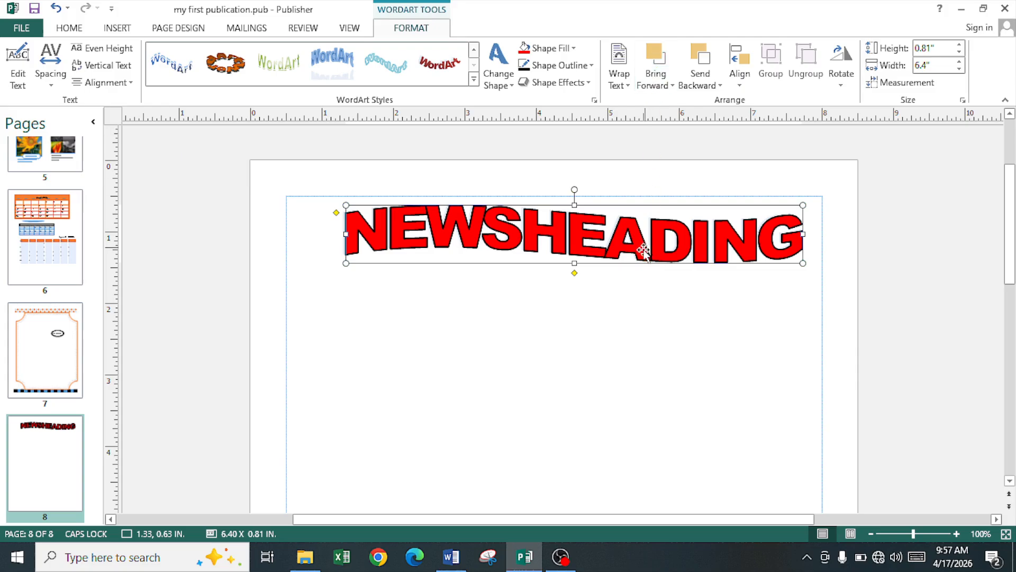
pyautogui.click(497, 368)
# Step: Create a master-page header with IBLAATECH, today's date and the current time
pyautogui.click(117, 28)
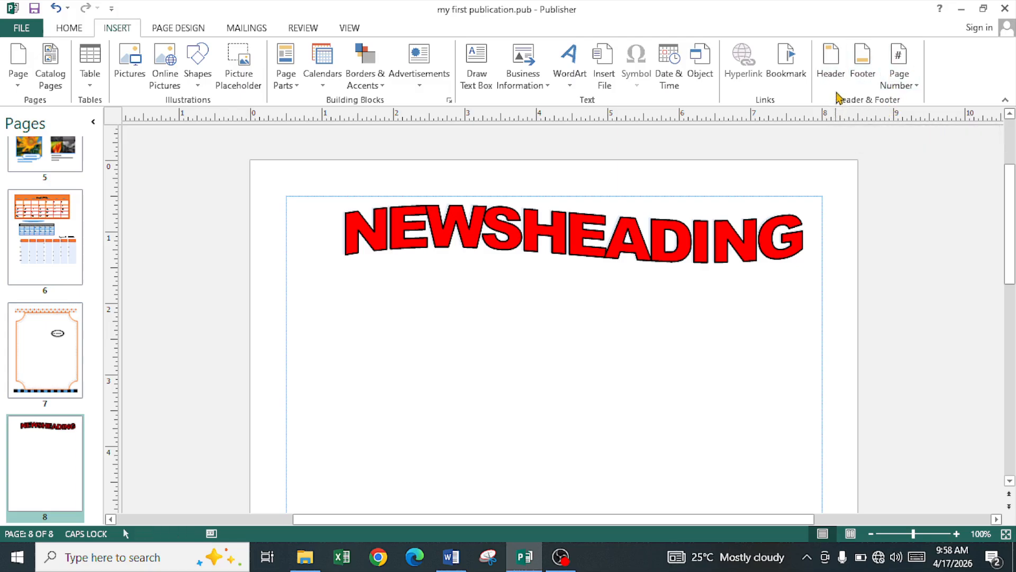
pyautogui.click(832, 77)
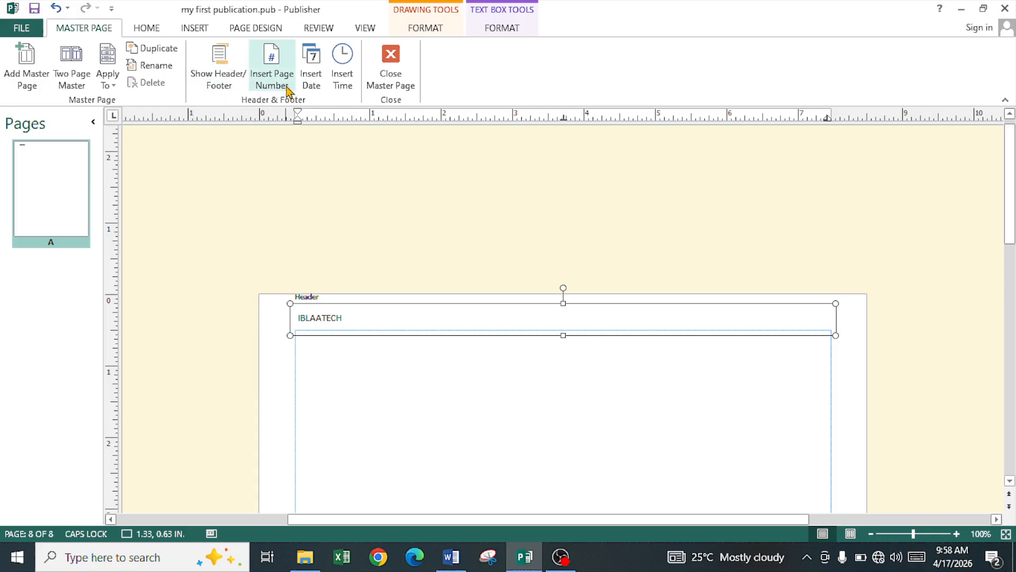
pyautogui.click(319, 90)
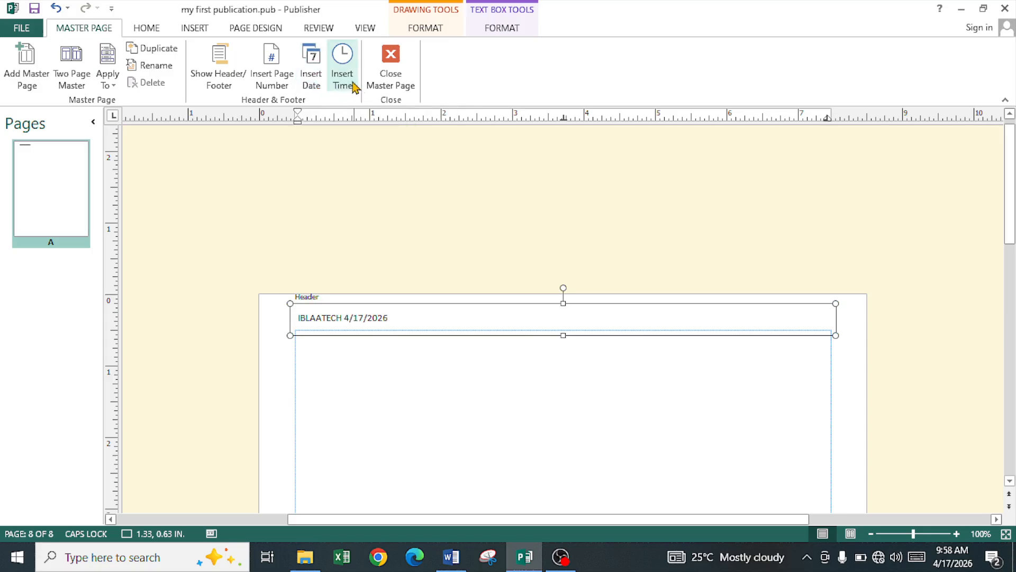
pyautogui.click(350, 85)
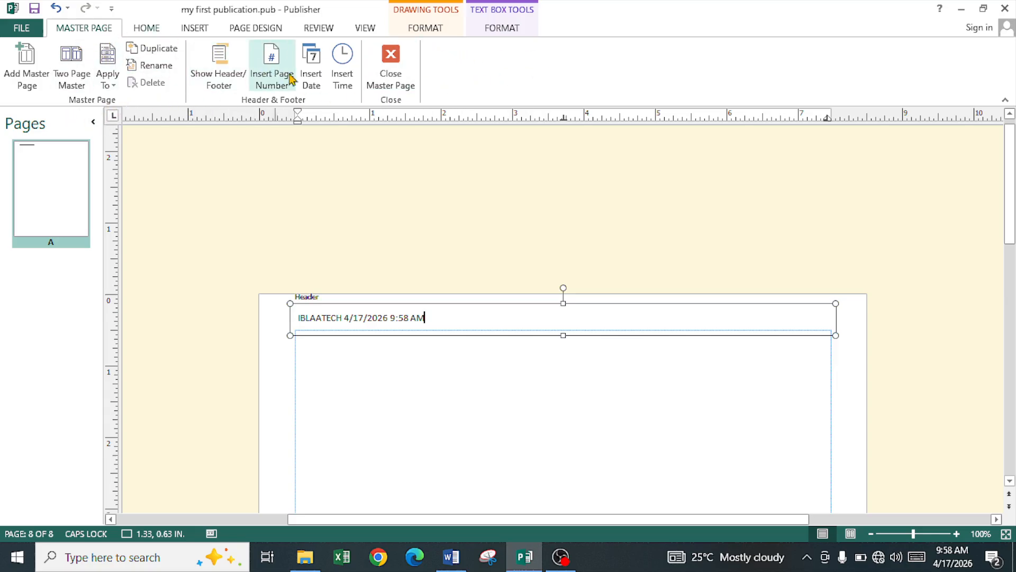
pyautogui.click(393, 88)
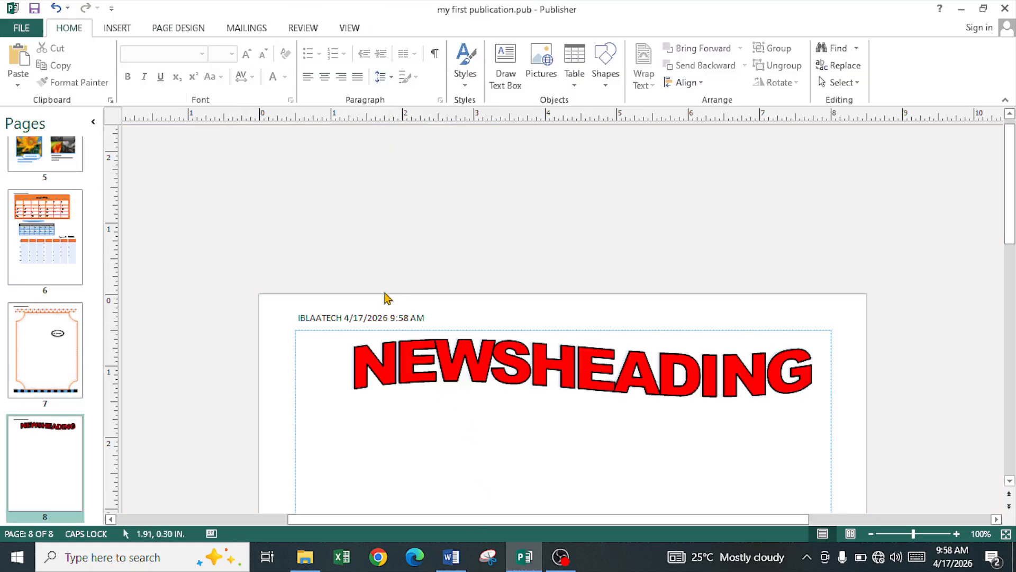
# Step: Create a master-page footer with IBLAATECH and the date and time 4/17/2026 10:00 AM
pyautogui.click(128, 28)
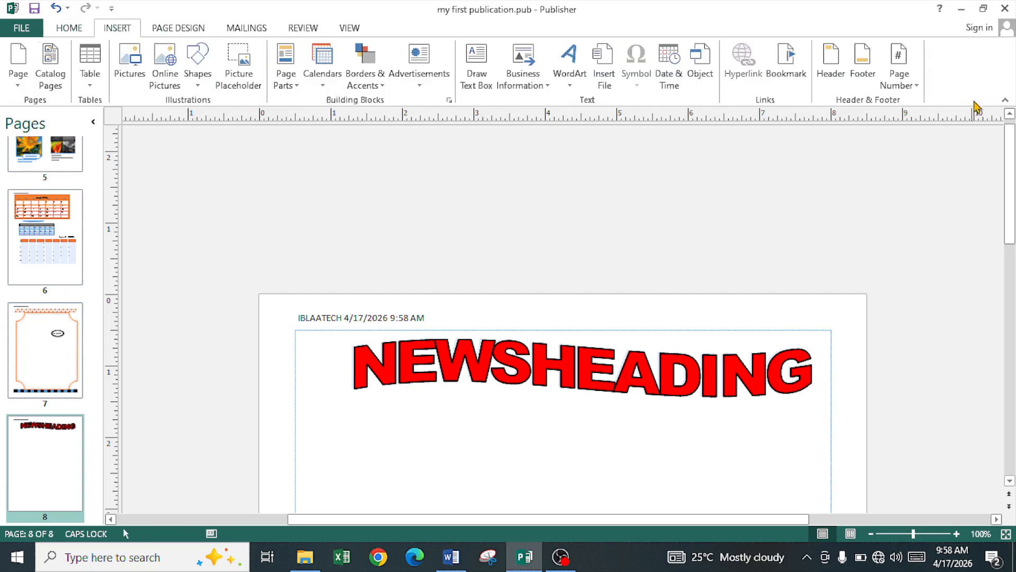
pyautogui.click(871, 69)
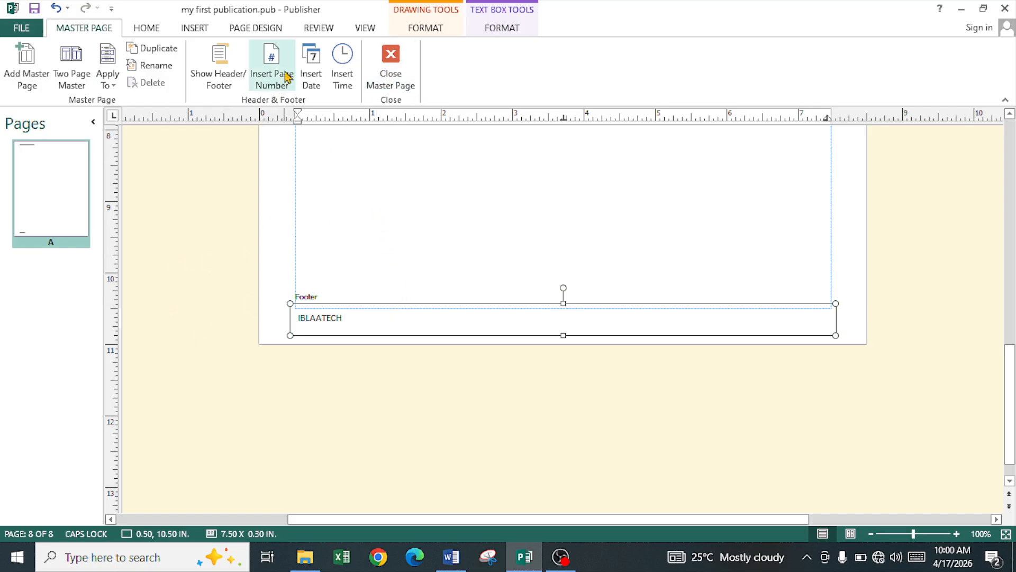
pyautogui.click(312, 83)
pyautogui.click(349, 77)
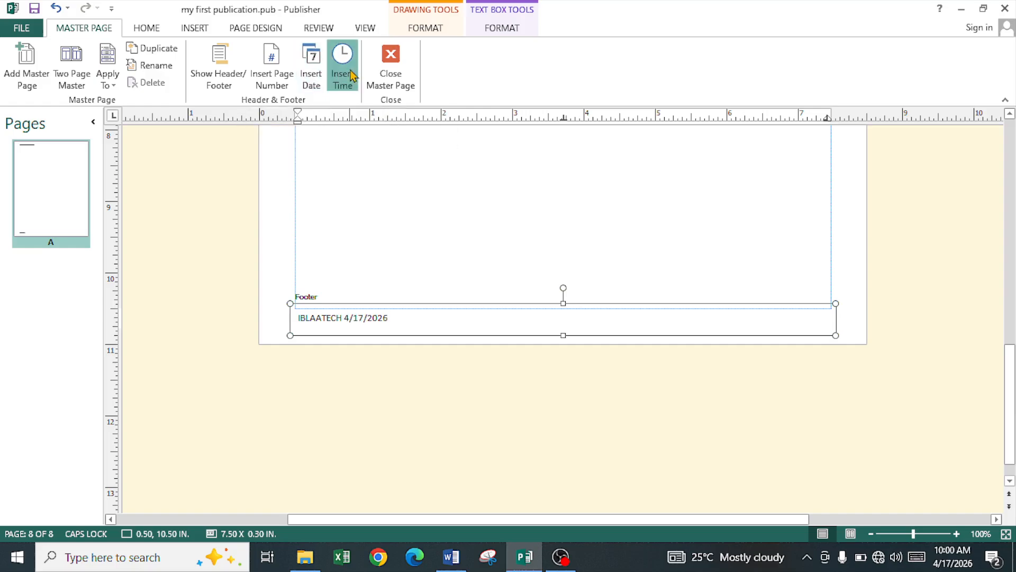
pyautogui.click(232, 81)
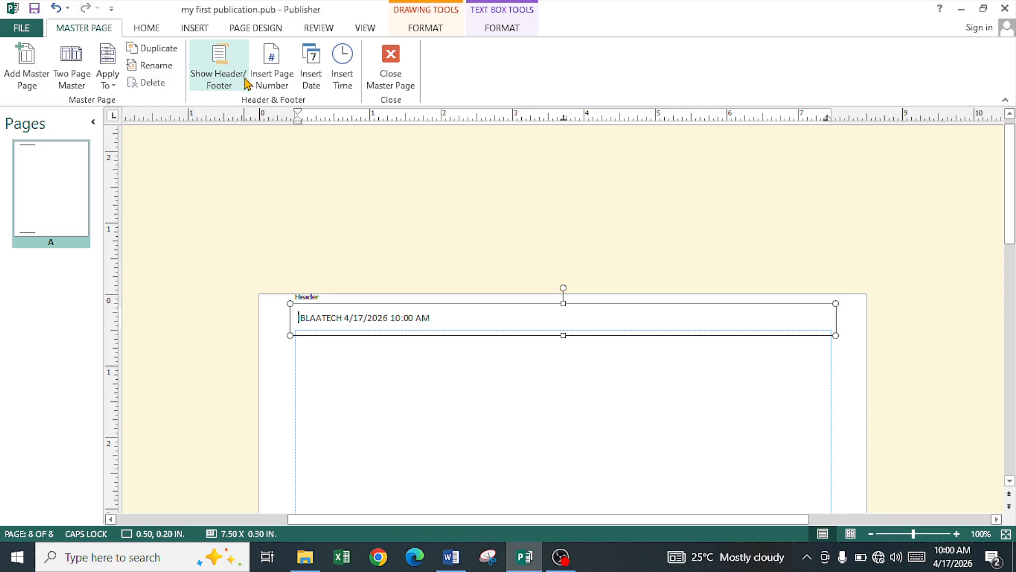
pyautogui.click(225, 83)
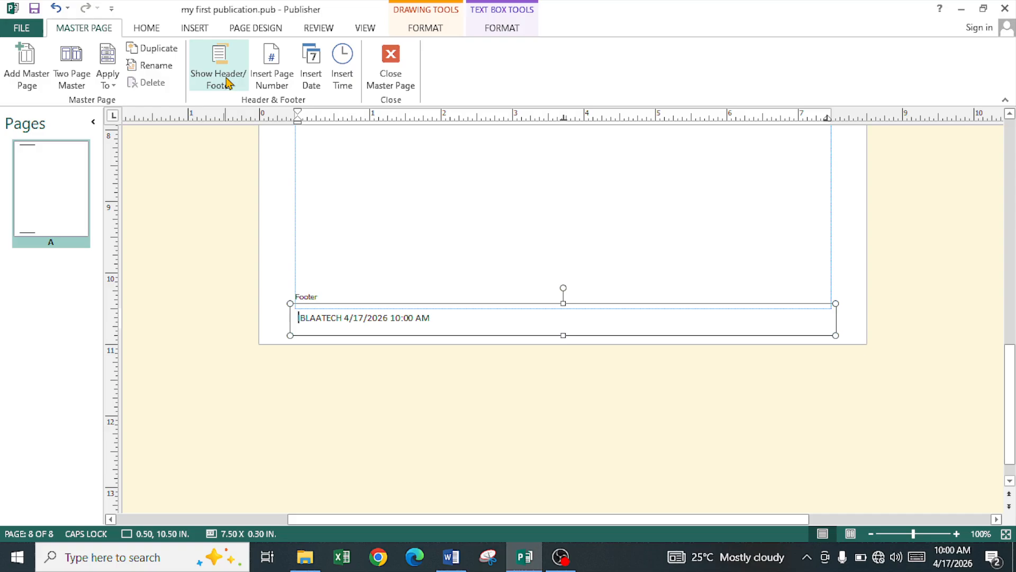
pyautogui.click(228, 83)
pyautogui.click(228, 84)
pyautogui.click(391, 79)
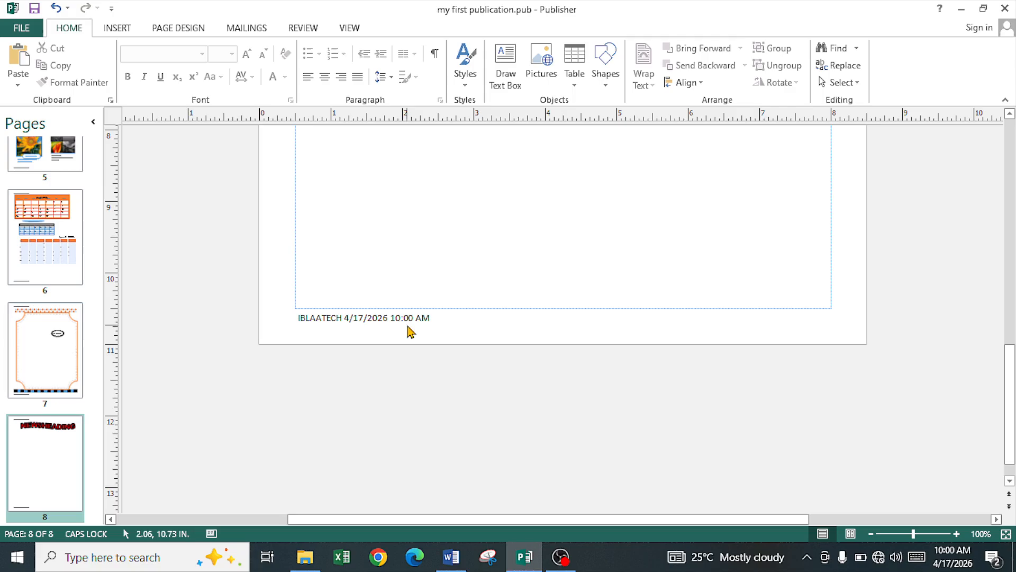
# Step: Format page numbers as First, Second, Third, continuing from the previous section
pyautogui.click(127, 29)
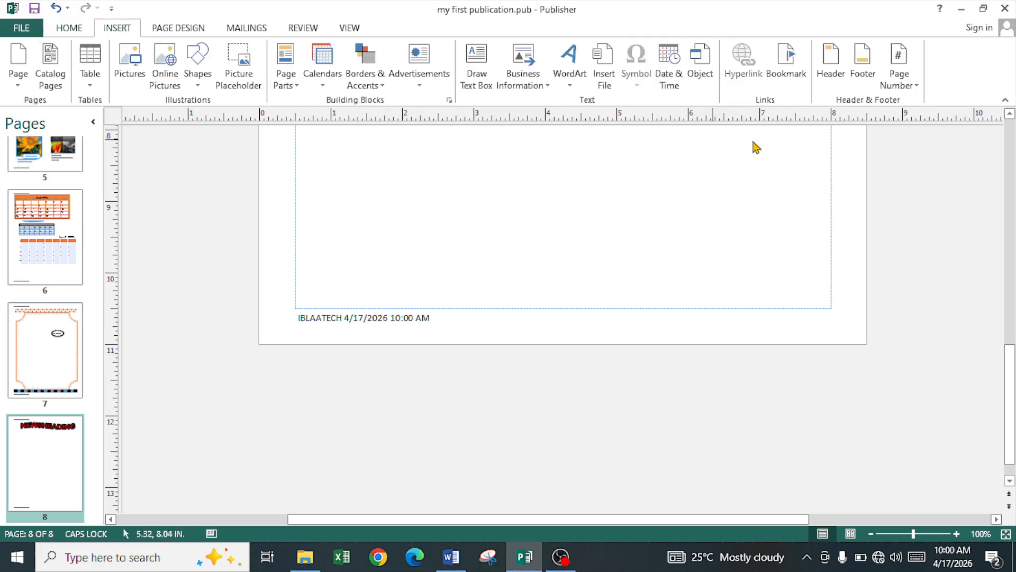
pyautogui.click(905, 89)
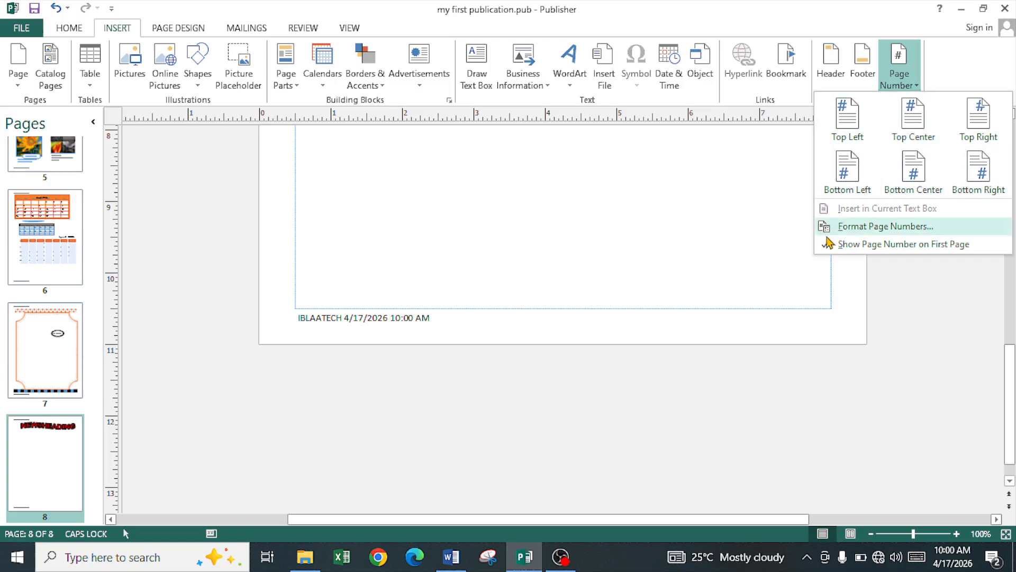
pyautogui.click(899, 229)
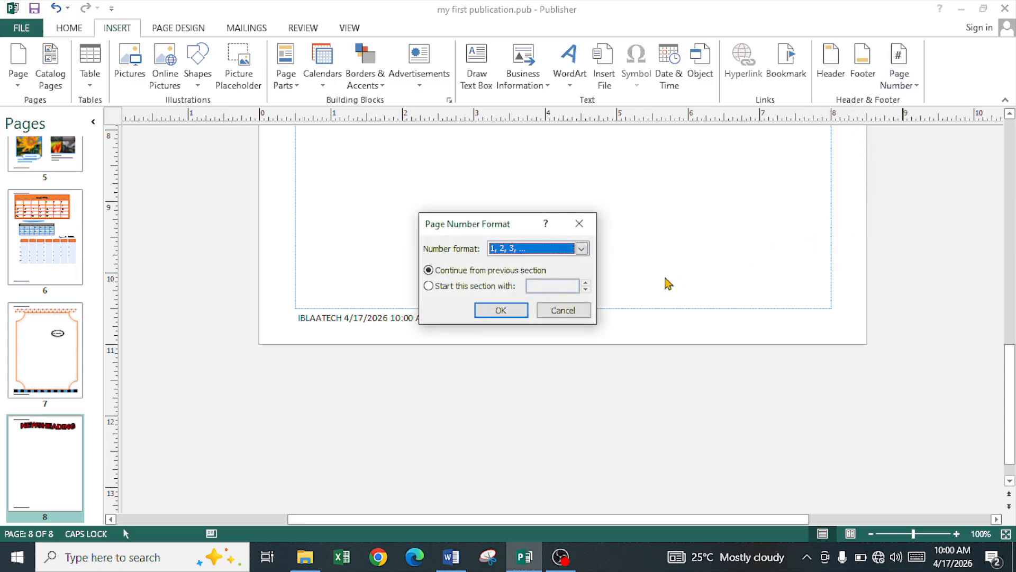
pyautogui.click(581, 248)
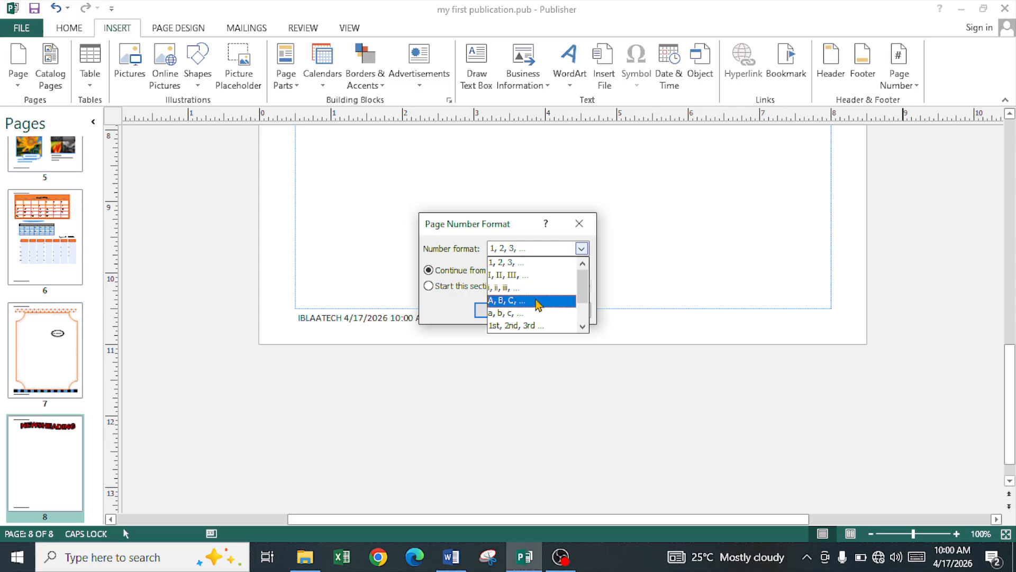
pyautogui.scroll(-1, 535, 328)
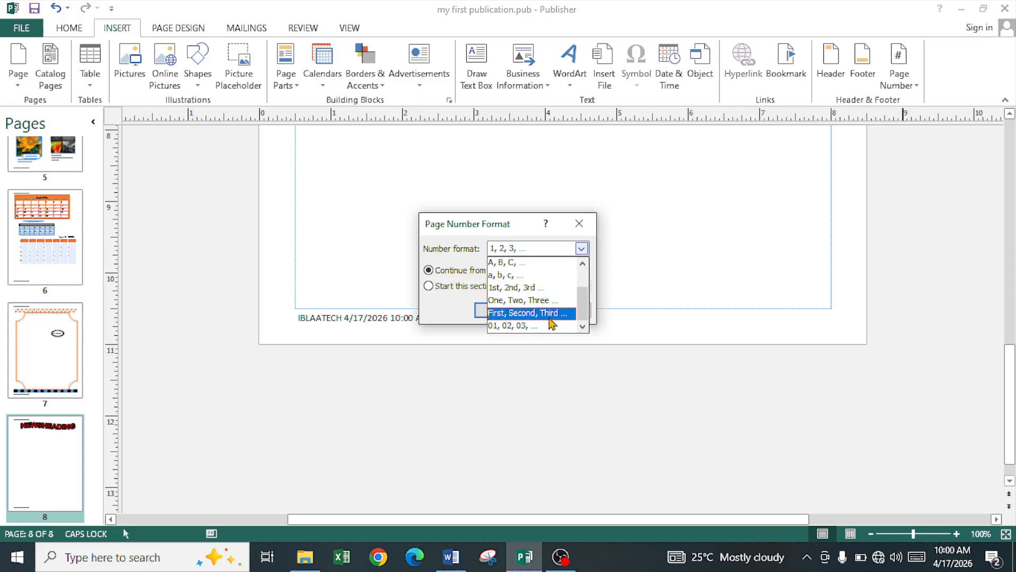
pyautogui.click(550, 314)
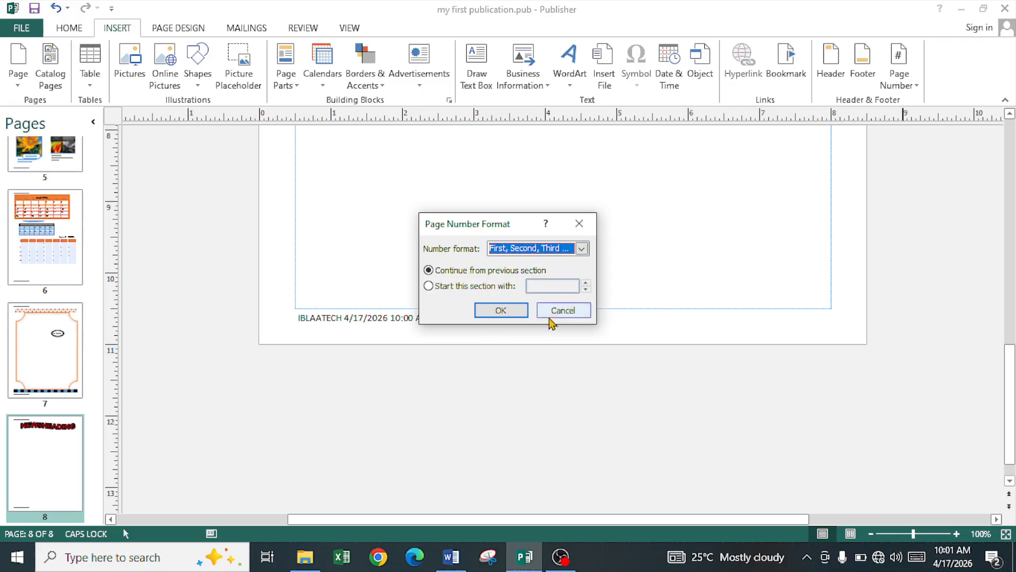
pyautogui.click(482, 287)
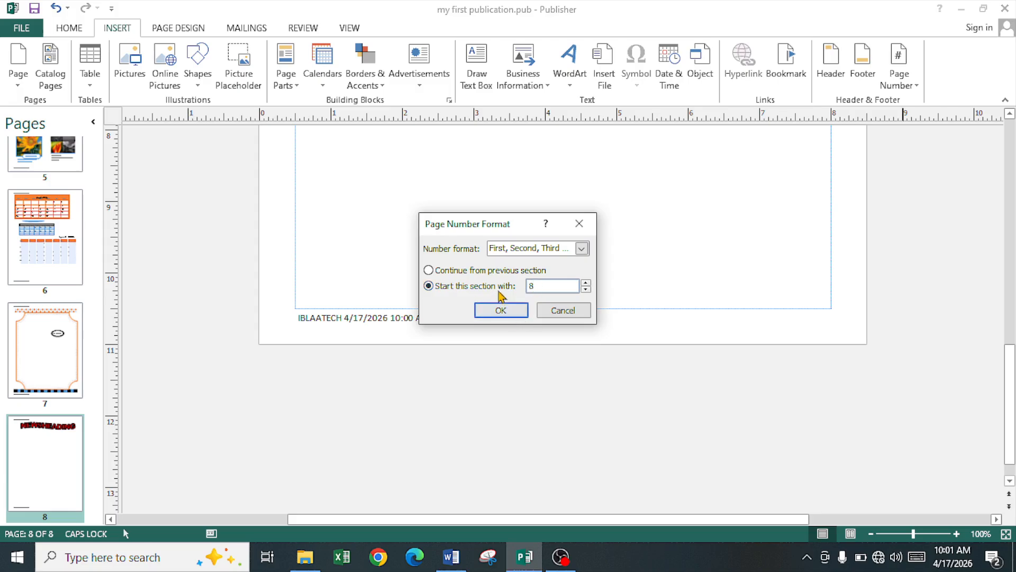
pyautogui.click(500, 273)
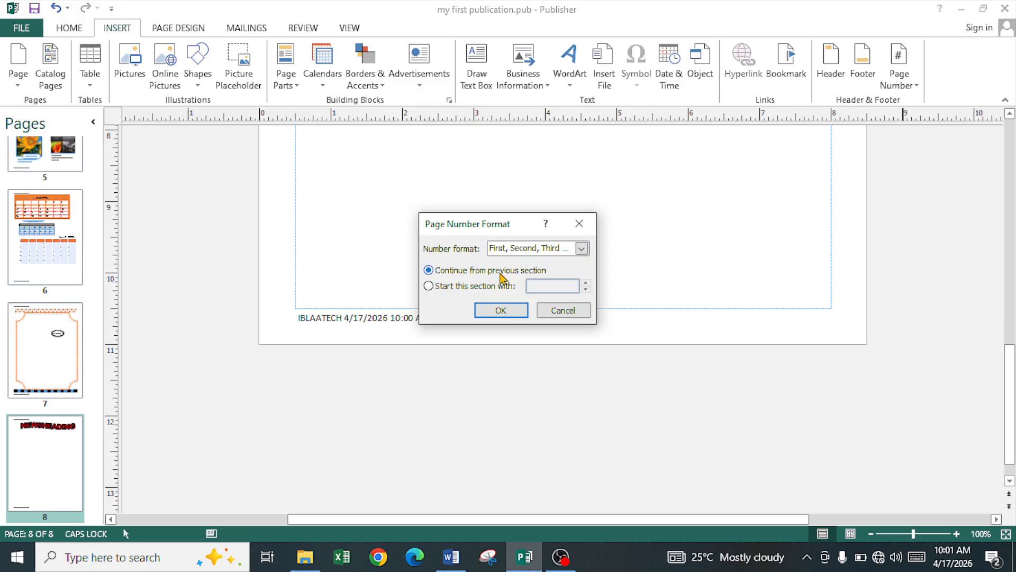
pyautogui.click(520, 317)
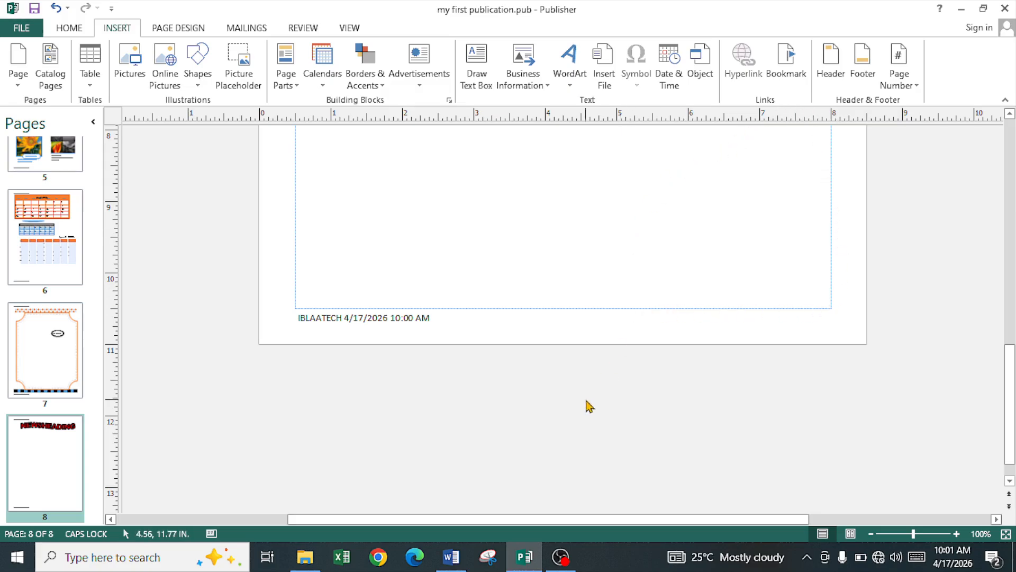
pyautogui.scroll(10, 688, 275)
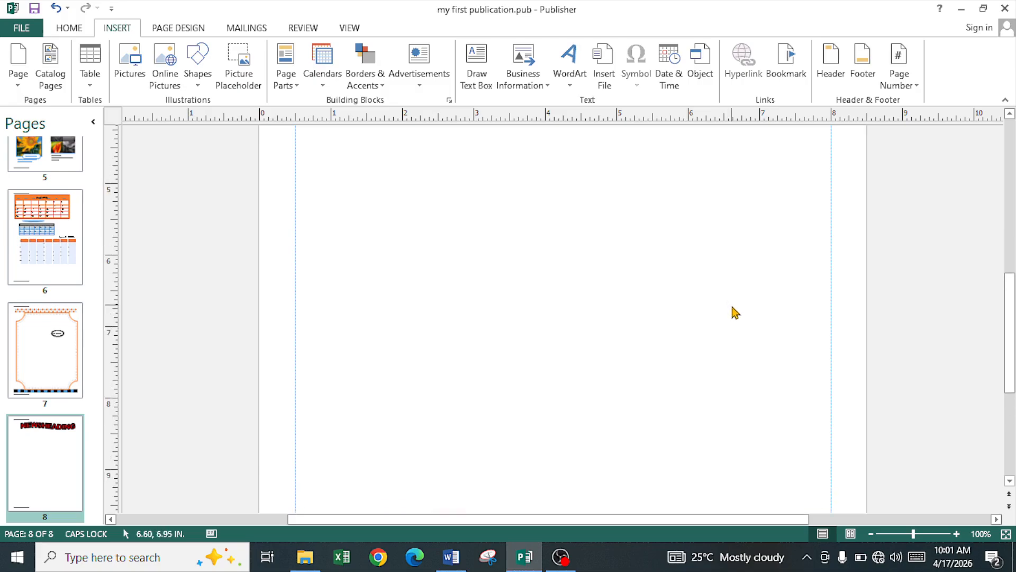
pyautogui.scroll(3, 738, 314)
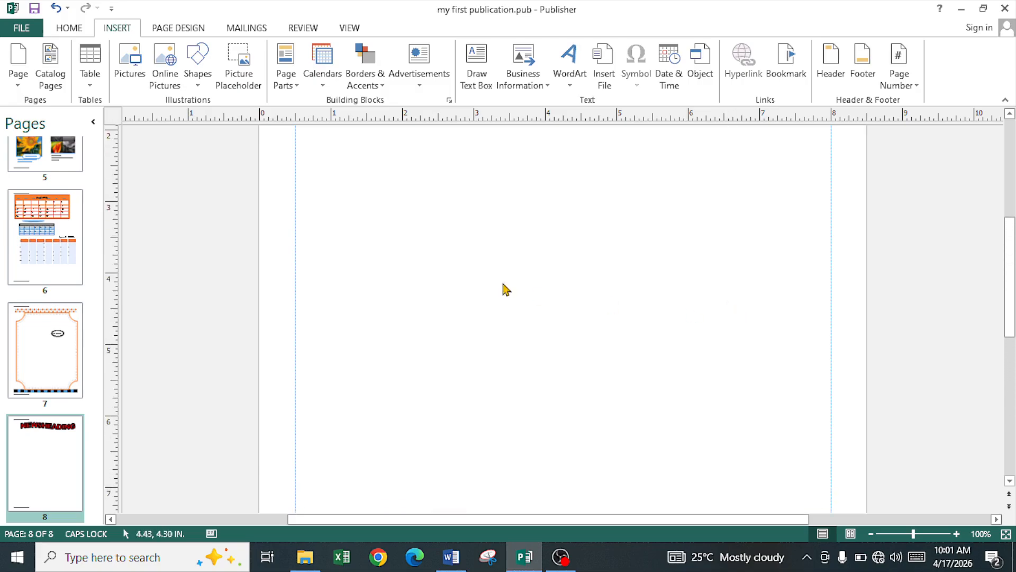
pyautogui.click(192, 32)
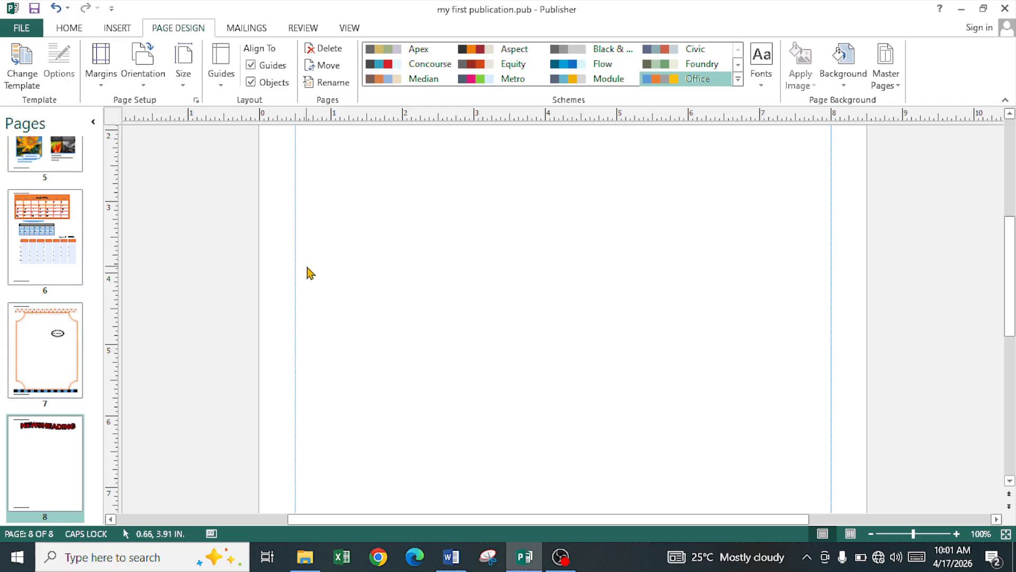